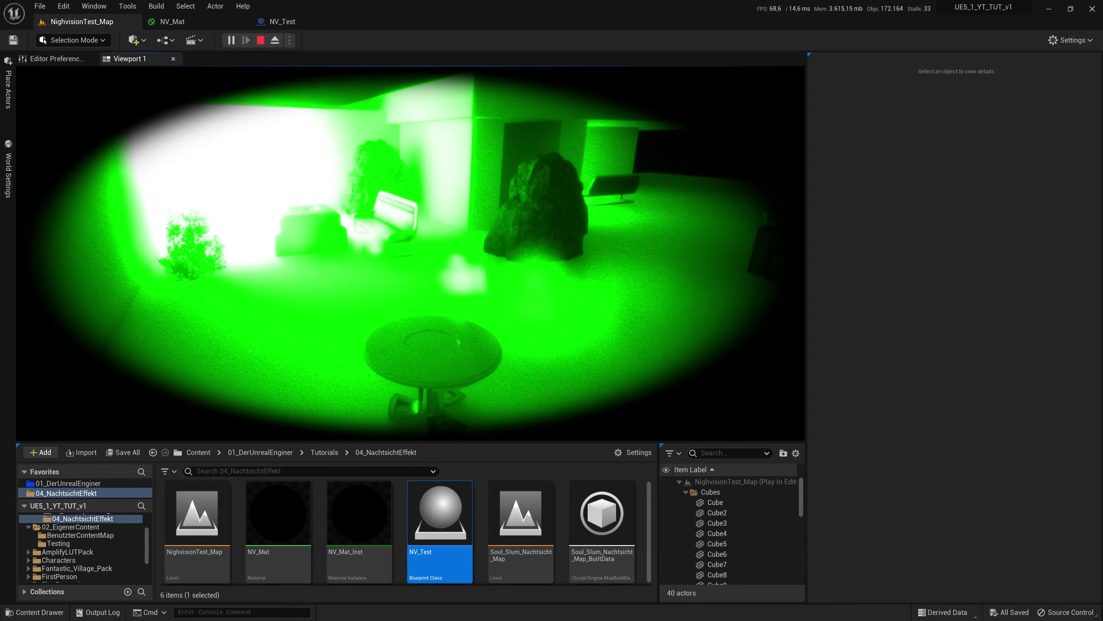
# Toggle the night-vision effect off and on with N during play, then end the play session.
pyautogui.press('n')
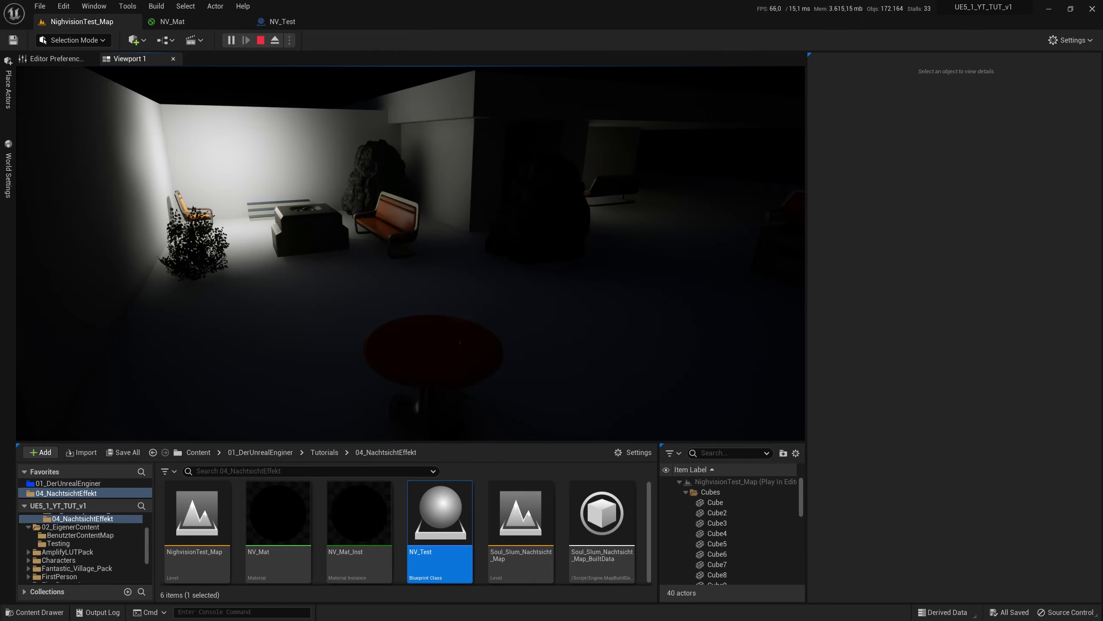
pyautogui.press('n')
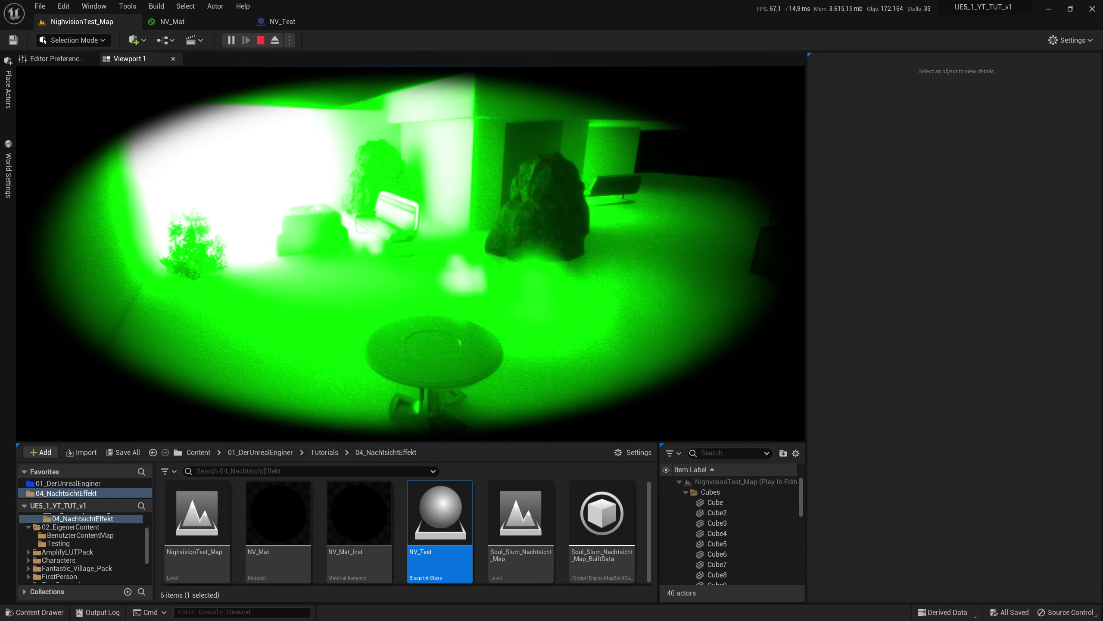
pyautogui.press('n')
pyautogui.press('n')
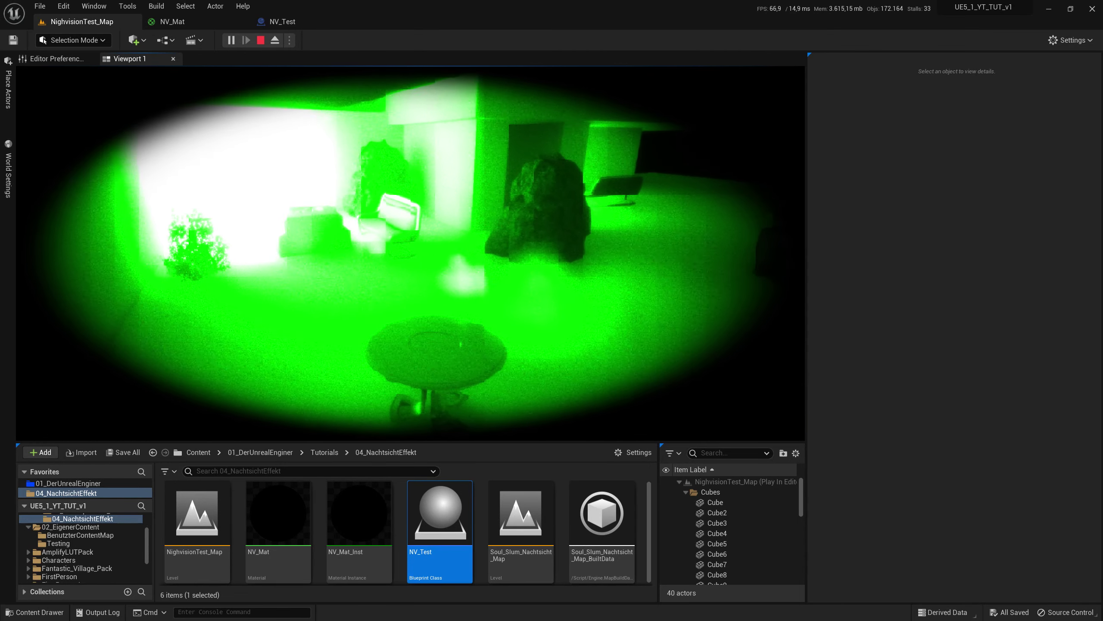
pyautogui.press('Escape')
pyautogui.click(278, 523)
# Open the NV_Mat material graph and frame an empty working area.
pyautogui.doubleClick(278, 523)
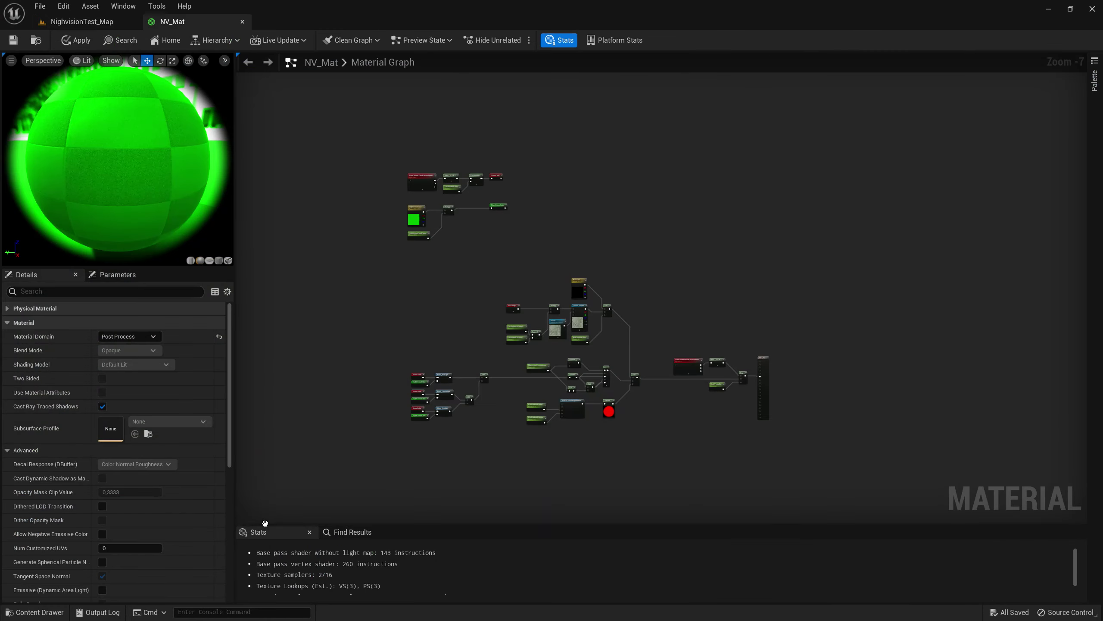
pyautogui.moveTo(364, 327); pyautogui.dragTo(532, 343, button='right')
pyautogui.scroll(2, 477, 244)
pyautogui.scroll(1, 478, 245)
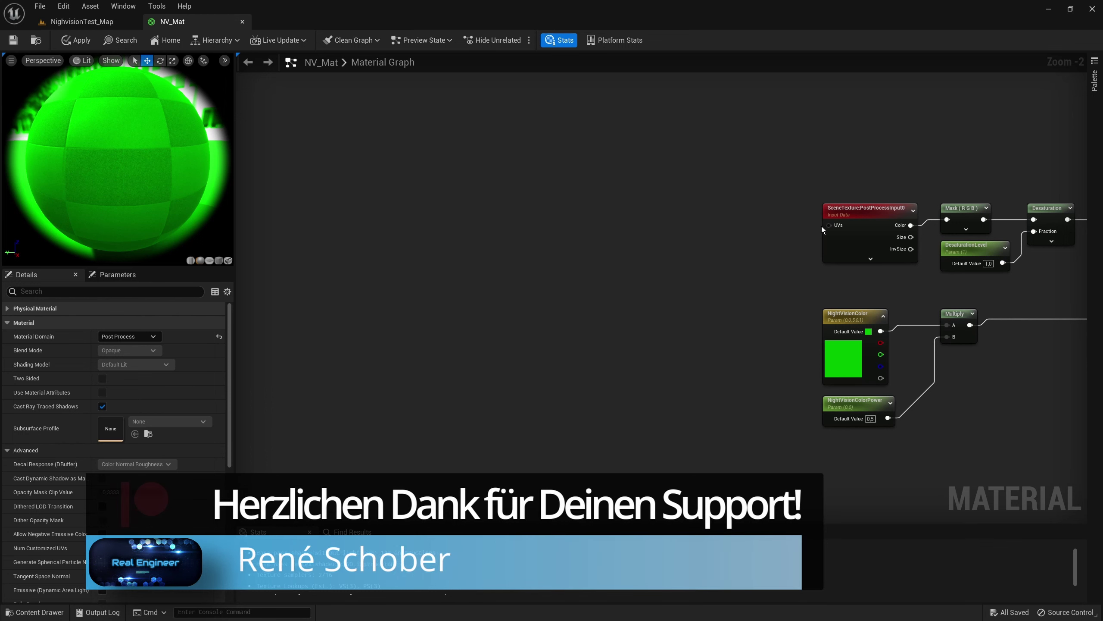
pyautogui.moveTo(500, 237); pyautogui.dragTo(623, 235, button='right')
pyautogui.scroll(2, 624, 239)
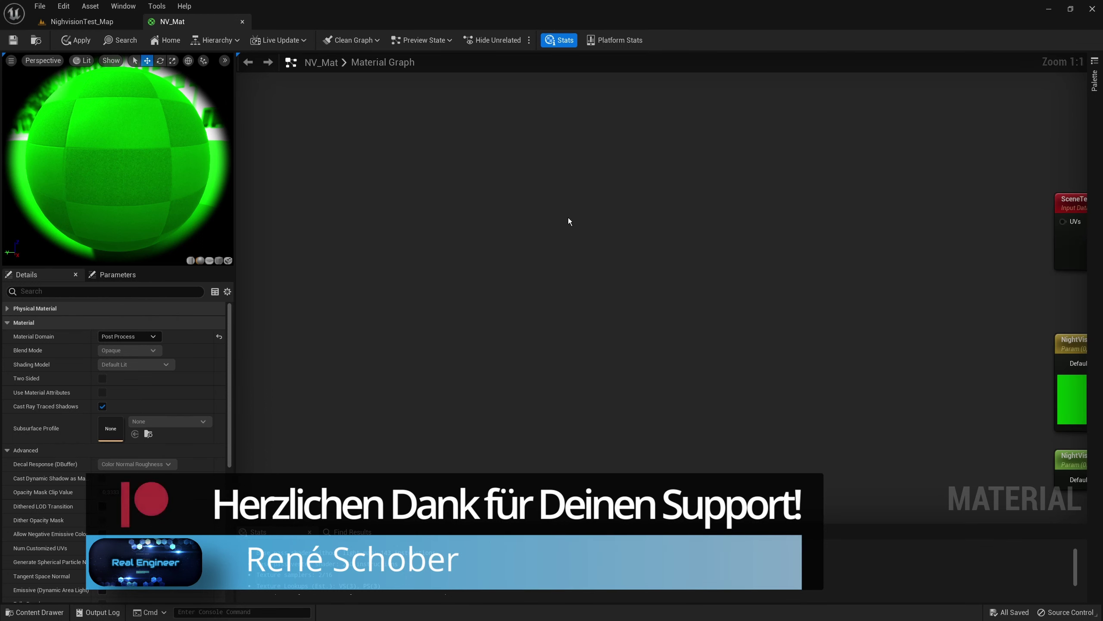
# Add a ScreenPosition node and a Multiply node, wiring ViewportUV into Multiply's A input.
pyautogui.rightClick(541, 190)
pyautogui.write('scre')
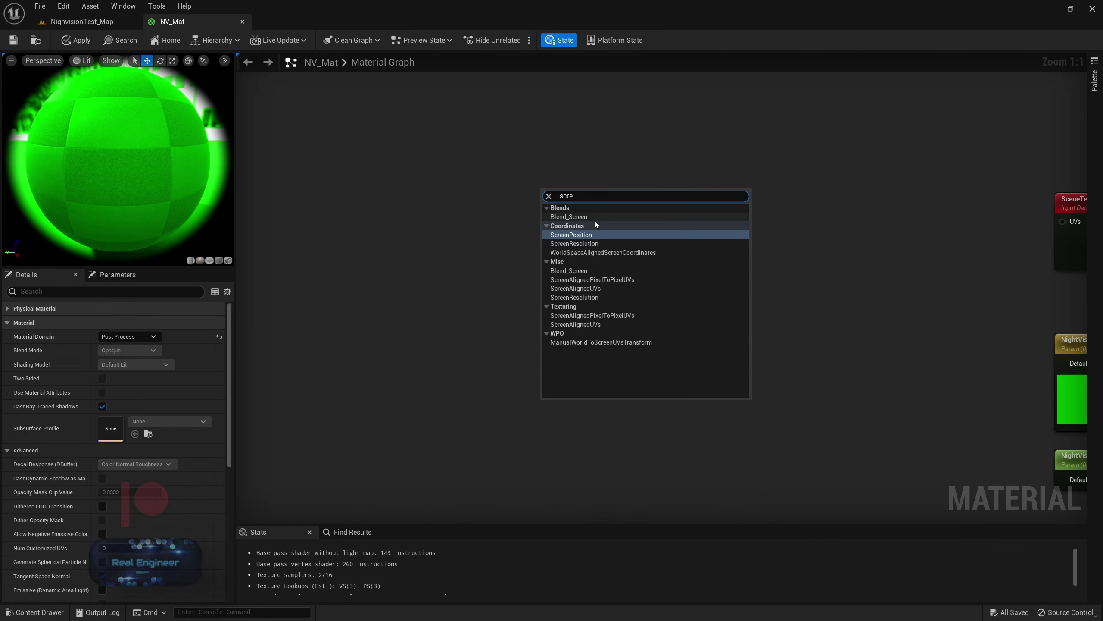
pyautogui.click(605, 236)
pyautogui.moveTo(672, 283); pyautogui.dragTo(589, 306, button='right')
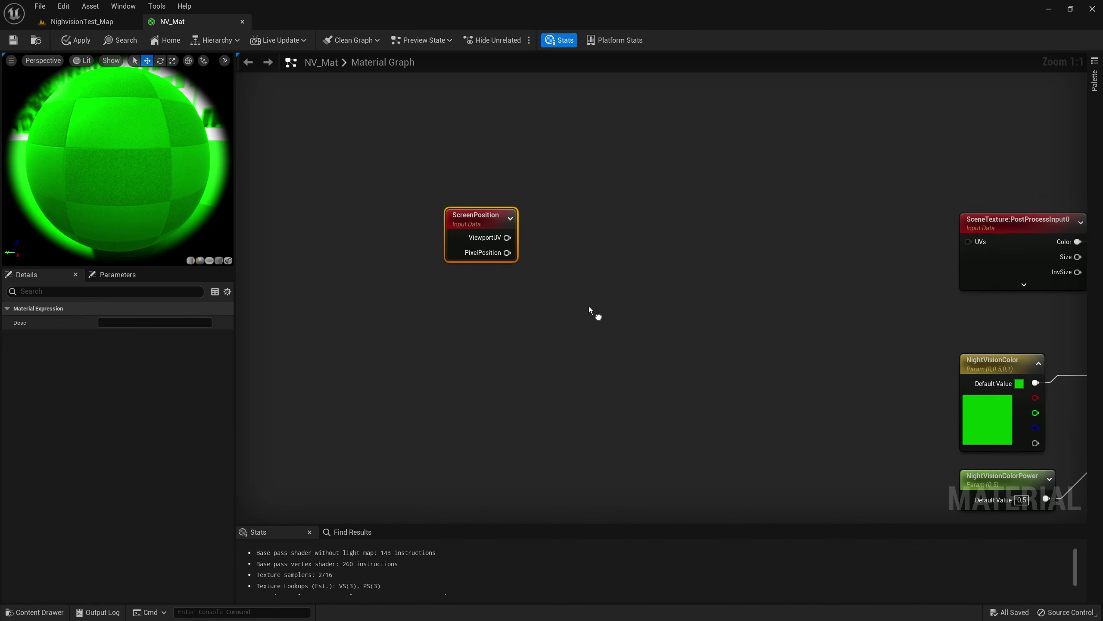
pyautogui.click(575, 278)
pyautogui.moveTo(506, 237); pyautogui.dragTo(588, 303)
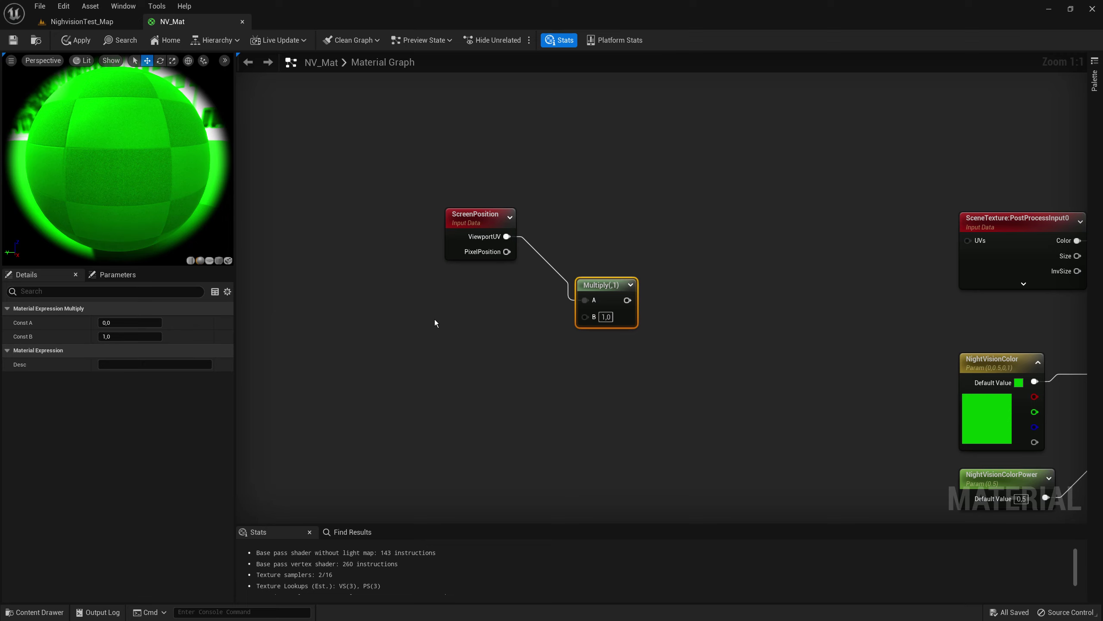
# Add two 0 constants feeding a new Append node's A and B inputs.
pyautogui.click(388, 315)
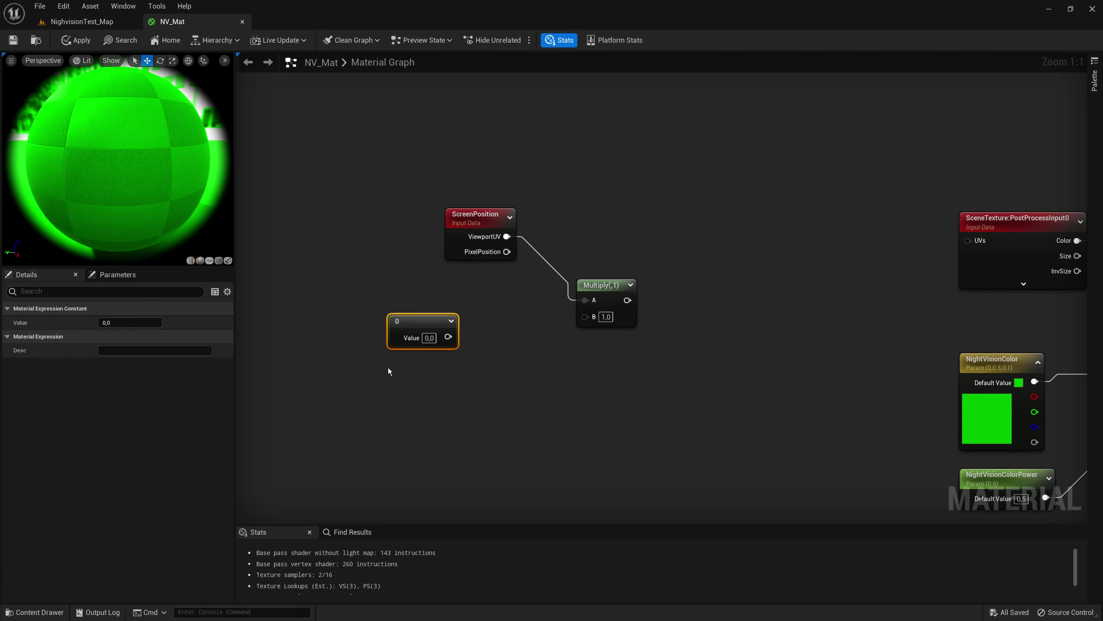
pyautogui.click(389, 362)
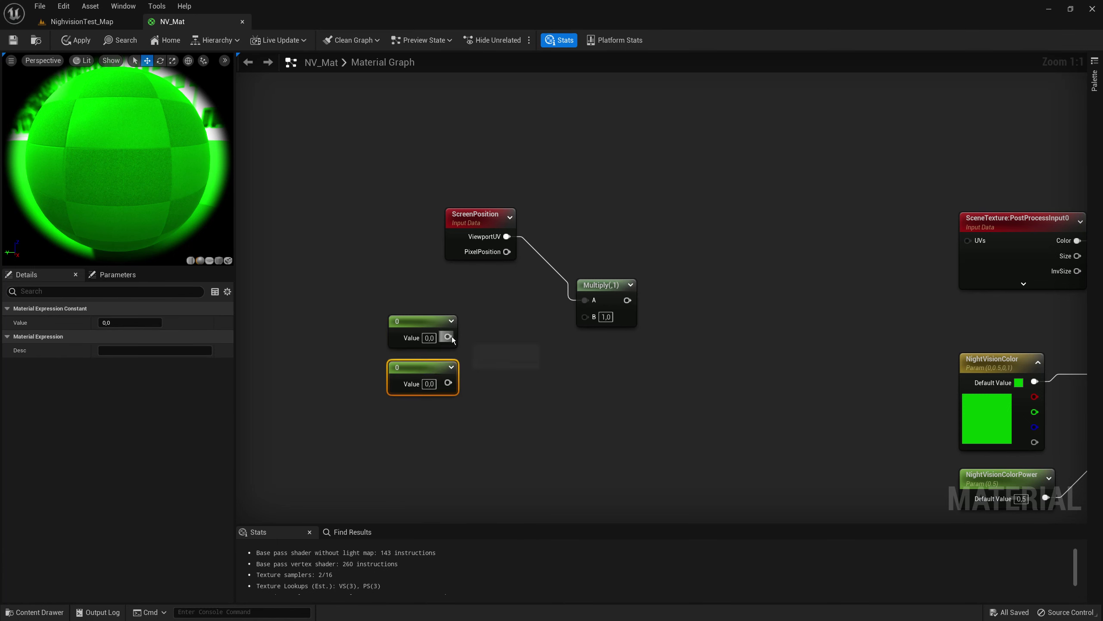
pyautogui.moveTo(448, 337); pyautogui.dragTo(501, 344)
pyautogui.write('append')
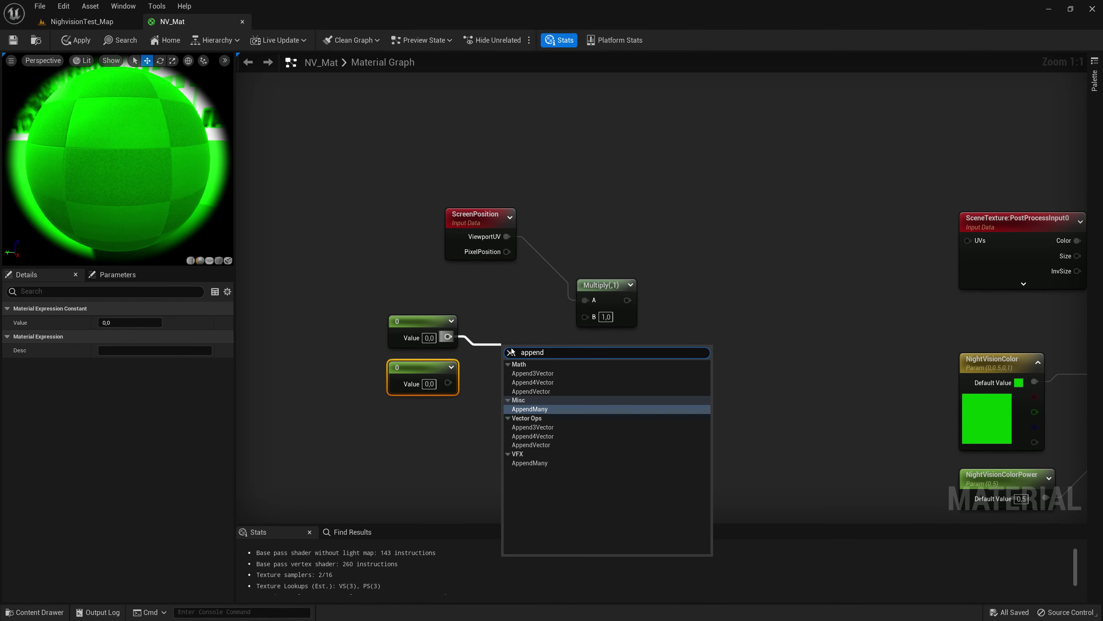
pyautogui.press('Up')
pyautogui.press('Return')
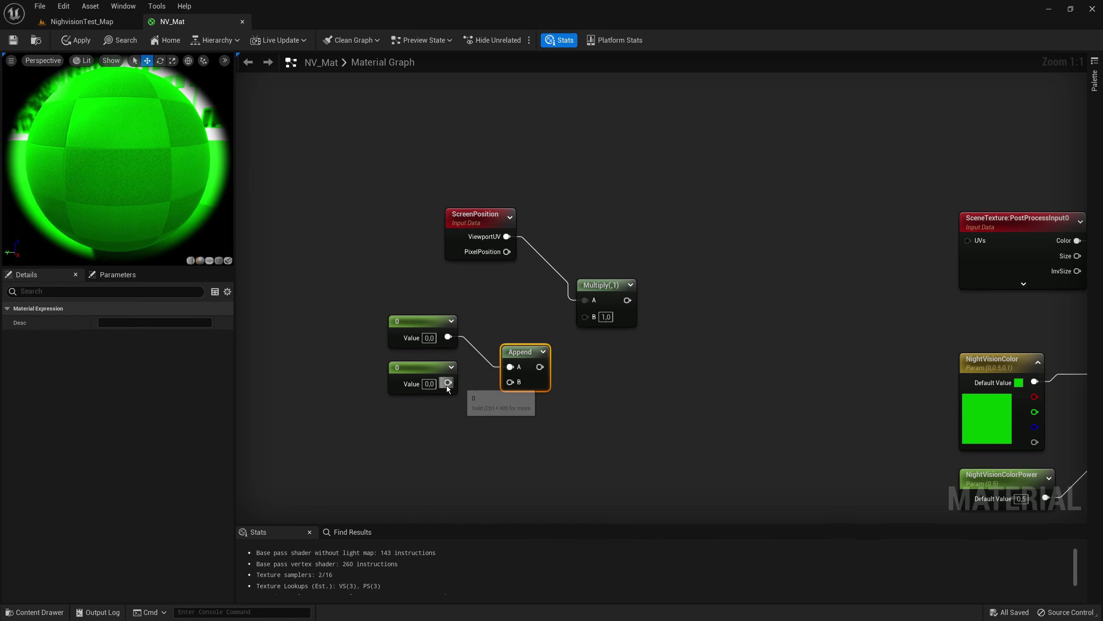
pyautogui.moveTo(448, 383)
pyautogui.mouseDown()
pyautogui.moveTo(511, 385)
pyautogui.moveTo(497, 342)
pyautogui.mouseUp()
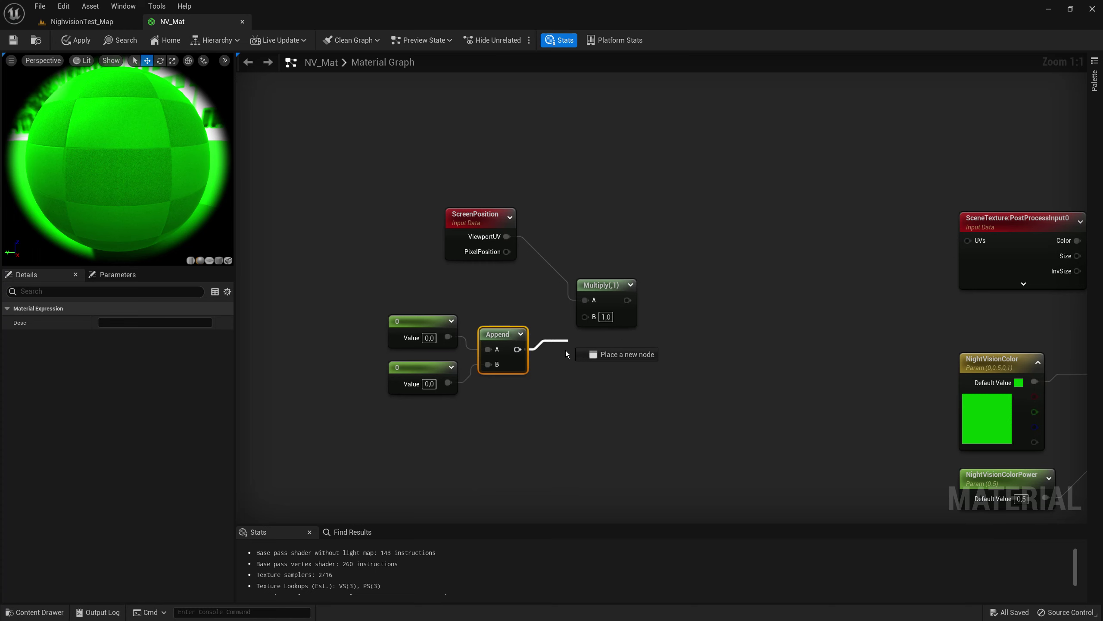
# Delete the lower constant and wire the remaining constant into Append's B input as well.
pyautogui.moveTo(517, 350); pyautogui.dragTo(531, 315)
pyautogui.moveTo(446, 346); pyautogui.dragTo(505, 342, button='right')
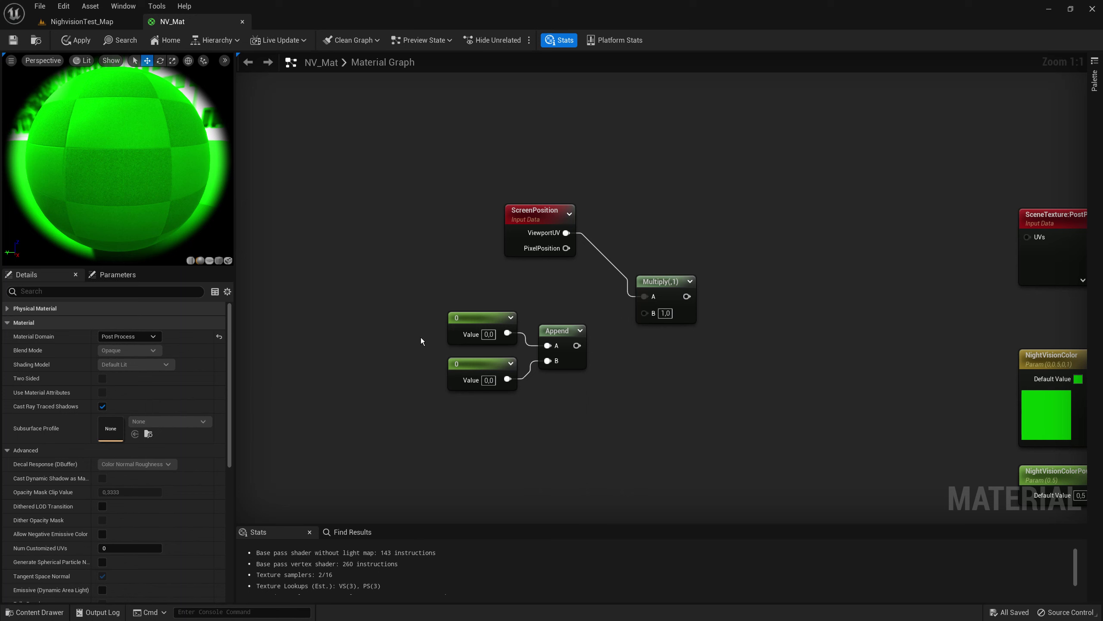
pyautogui.moveTo(399, 388); pyautogui.dragTo(477, 400)
pyautogui.press('Delete')
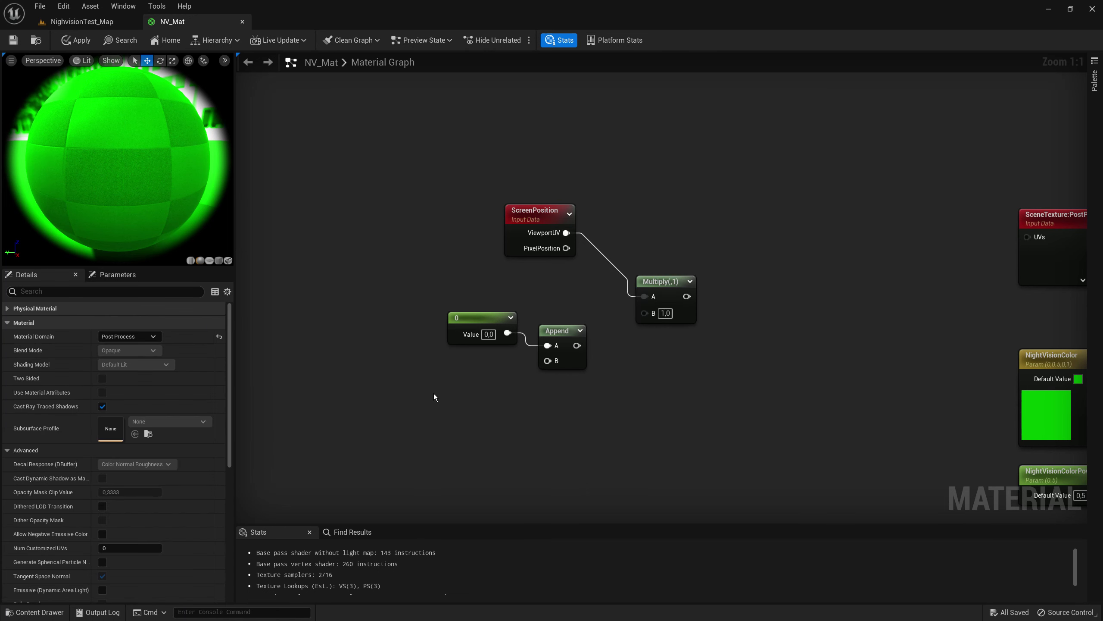
pyautogui.moveTo(508, 333); pyautogui.dragTo(554, 363)
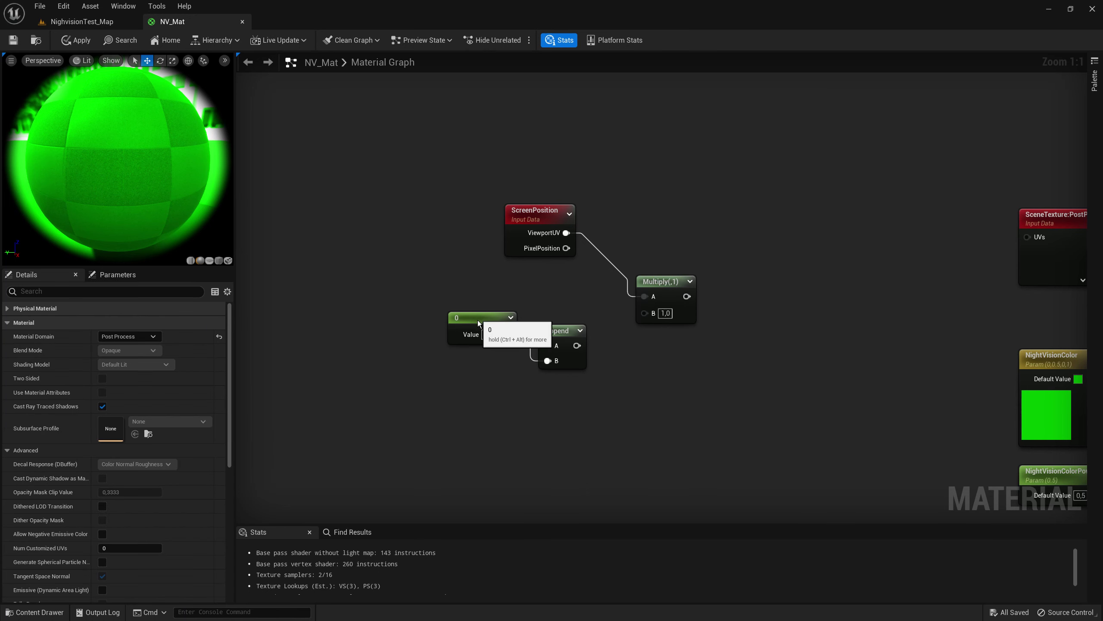
pyautogui.moveTo(477, 320); pyautogui.dragTo(478, 334)
# Convert the constant feeding Append into a scalar parameter.
pyautogui.rightClick(482, 335)
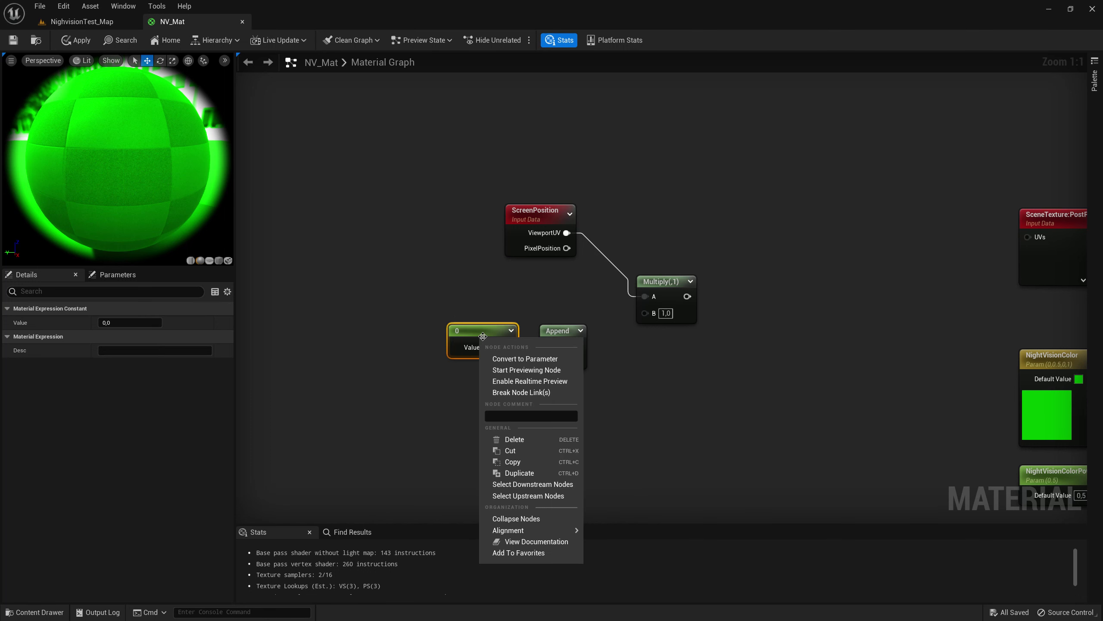
pyautogui.click(525, 358)
pyautogui.moveTo(555, 334); pyautogui.dragTo(572, 335)
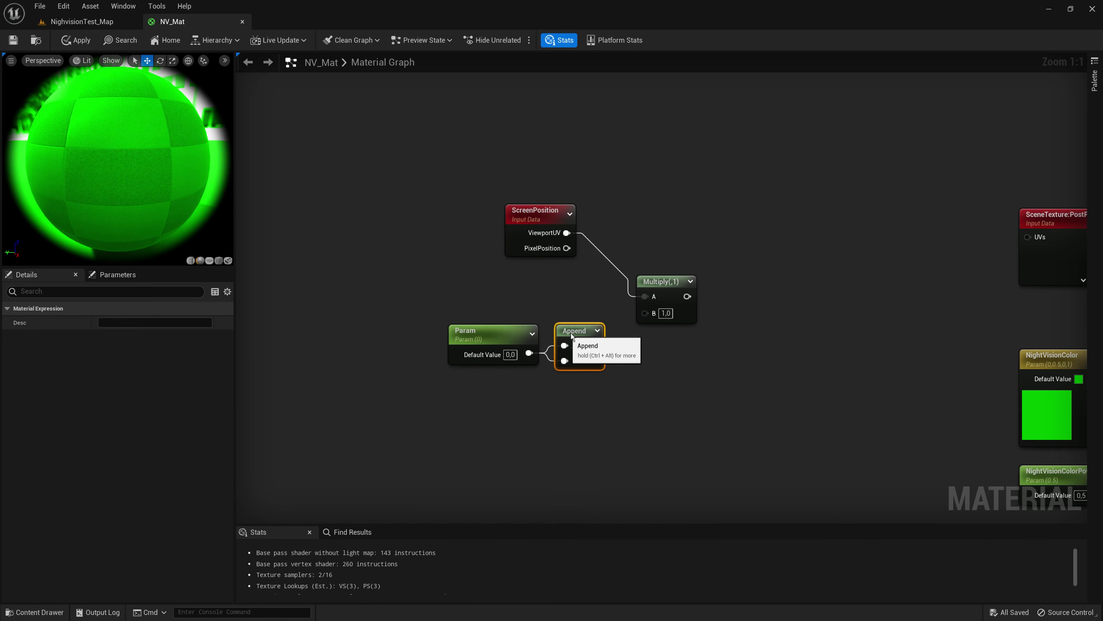
pyautogui.click(475, 361)
# Name the parameter PixelScale and set its default value to 32.
pyautogui.click(125, 324)
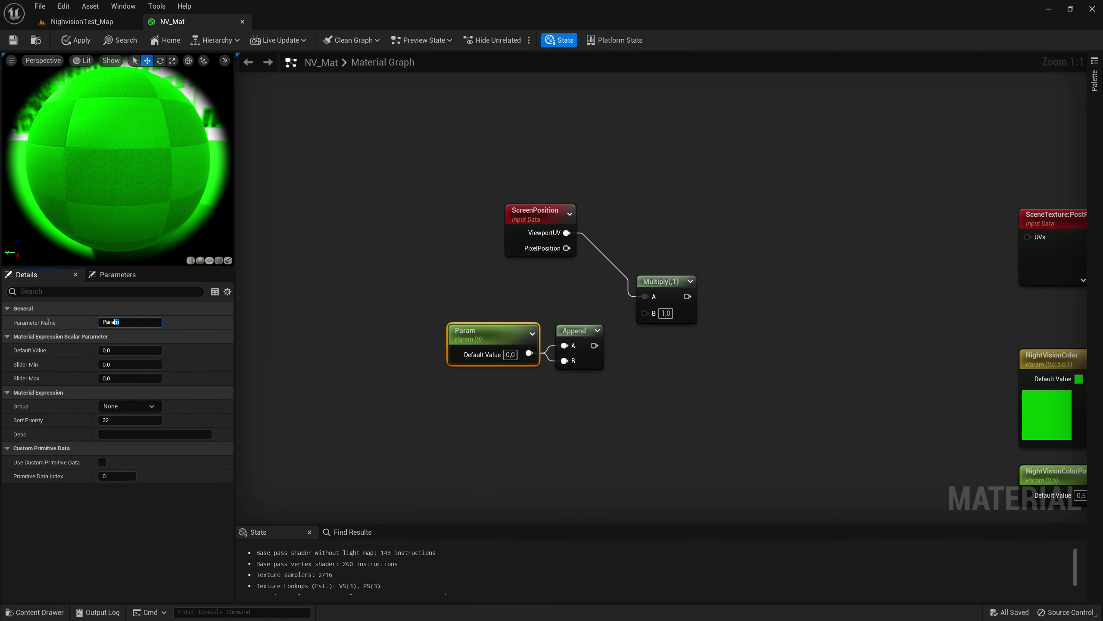
pyautogui.write('Pixe')
pyautogui.write('lScale')
pyautogui.press('Return')
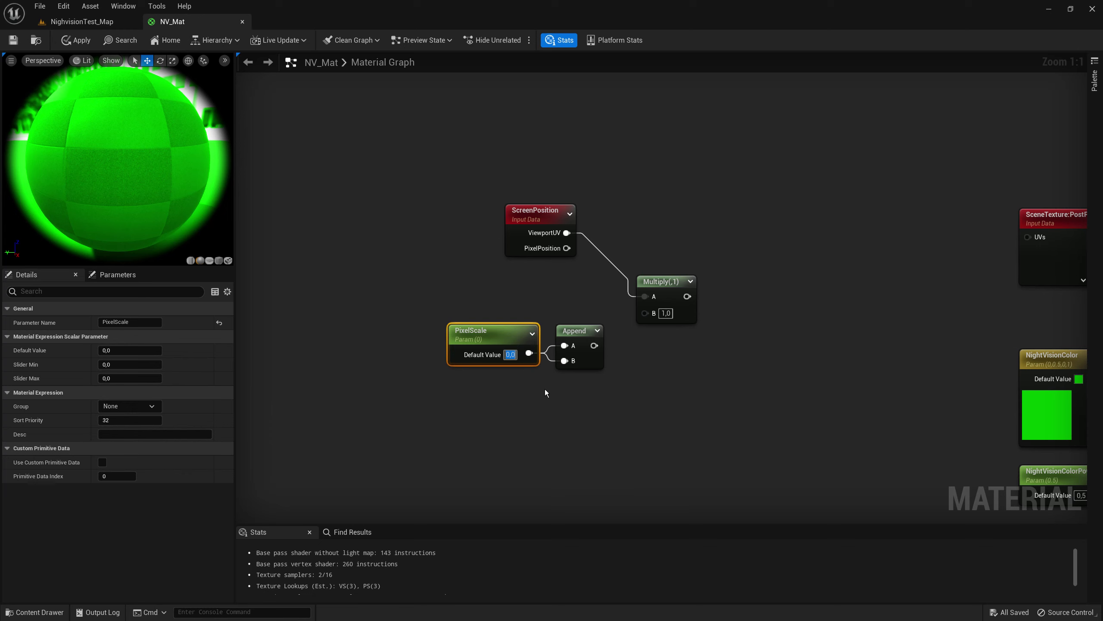
pyautogui.write('32')
pyautogui.press('Return')
pyautogui.moveTo(665, 279); pyautogui.dragTo(708, 262)
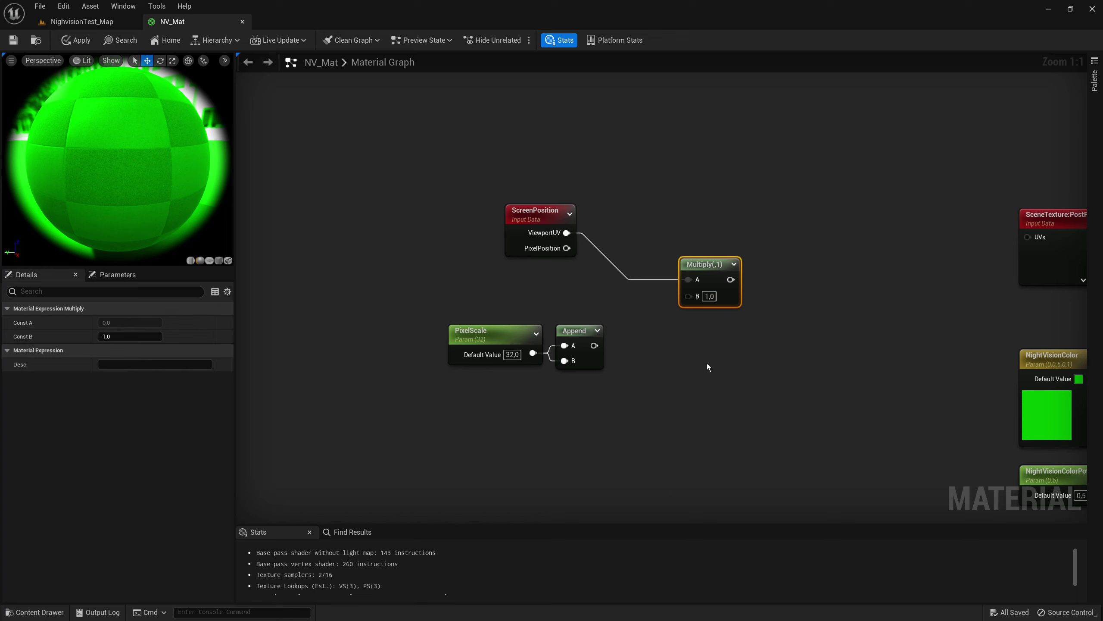
# Rearrange the ScreenPosition and Multiply nodes beside the SceneTexture and NightVisionColor nodes.
pyautogui.moveTo(706, 363); pyautogui.dragTo(707, 391, button='right')
pyautogui.moveTo(527, 247); pyautogui.dragTo(485, 243)
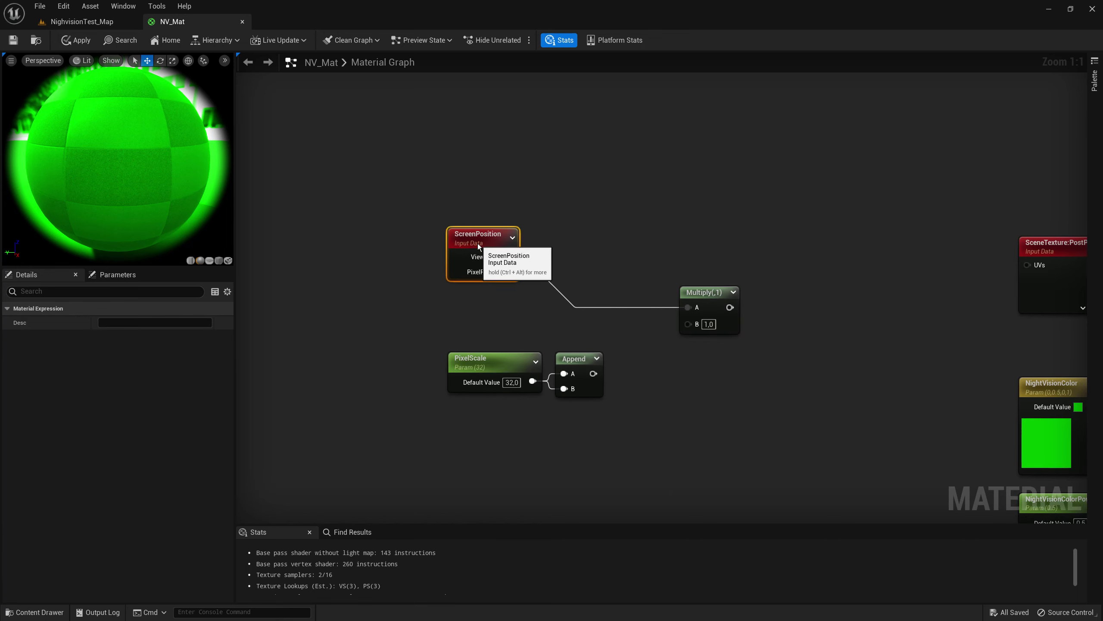
pyautogui.moveTo(477, 243); pyautogui.dragTo(382, 250, button='right')
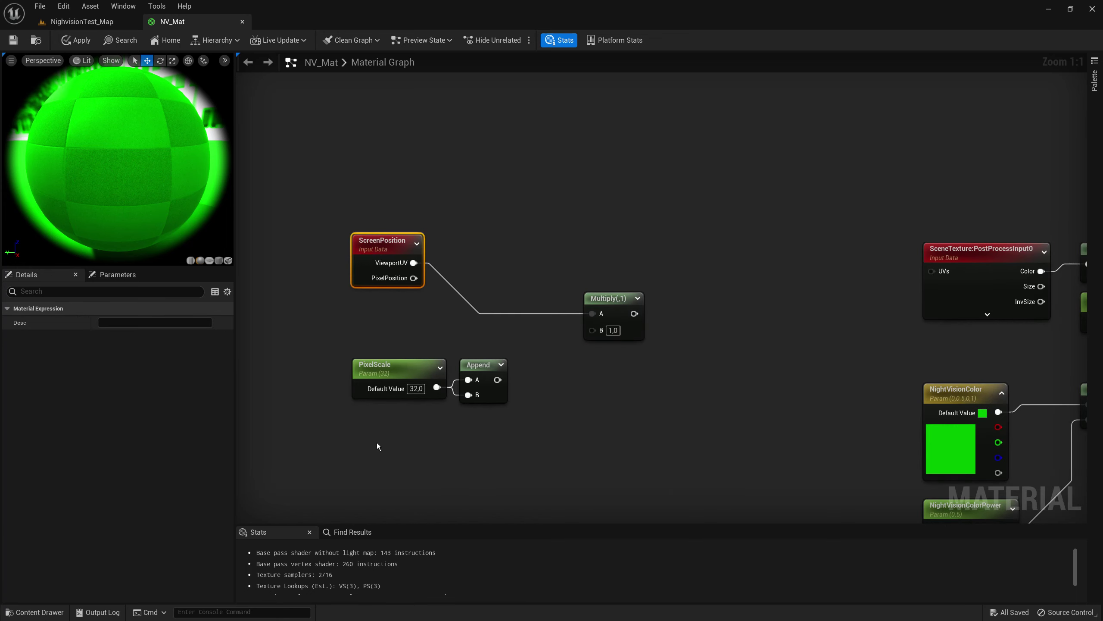
pyautogui.moveTo(382, 250); pyautogui.dragTo(382, 271, button='right')
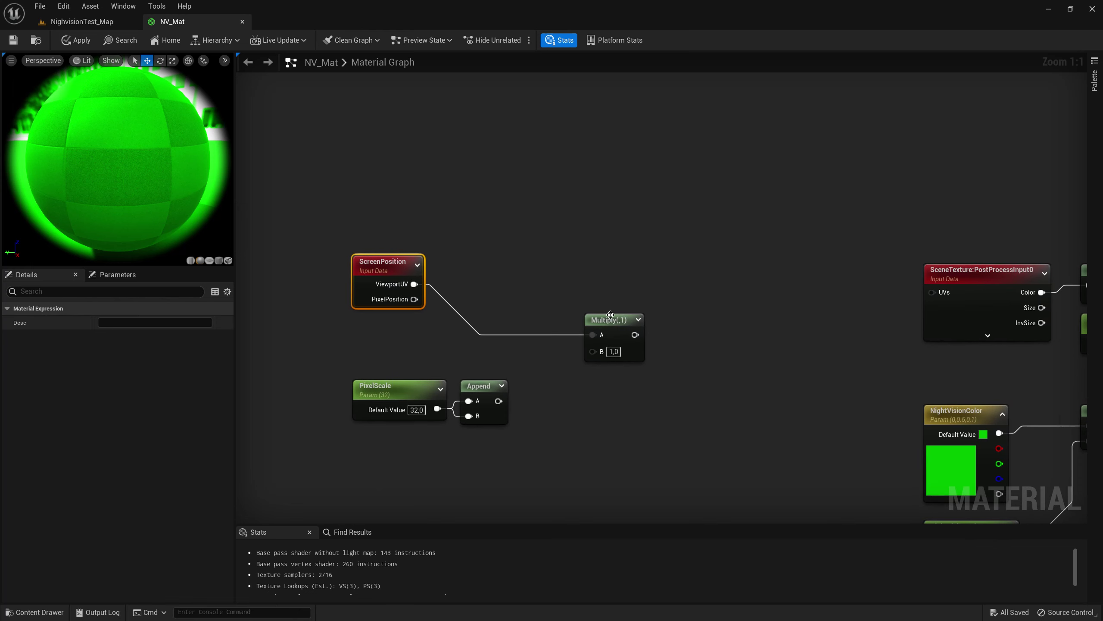
pyautogui.moveTo(609, 316); pyautogui.dragTo(643, 283)
# Add a Floor node after Append and wire it into Multiply's B input.
pyautogui.moveTo(499, 401); pyautogui.dragTo(553, 402)
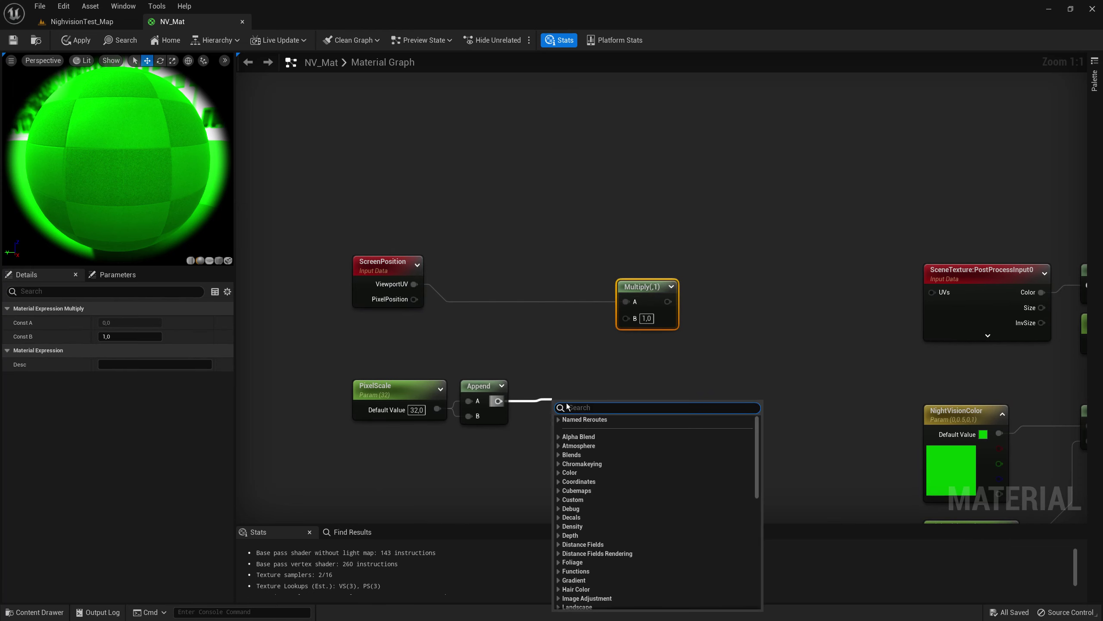
pyautogui.write('flo')
pyautogui.press('BackSpace')
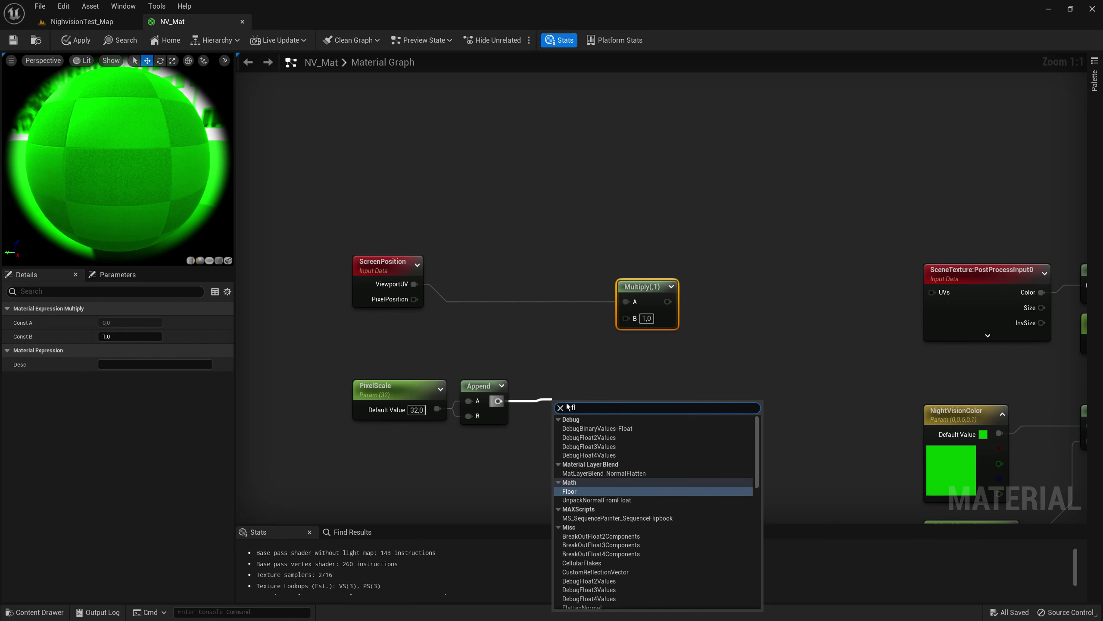
pyautogui.write('oo')
pyautogui.press('Return')
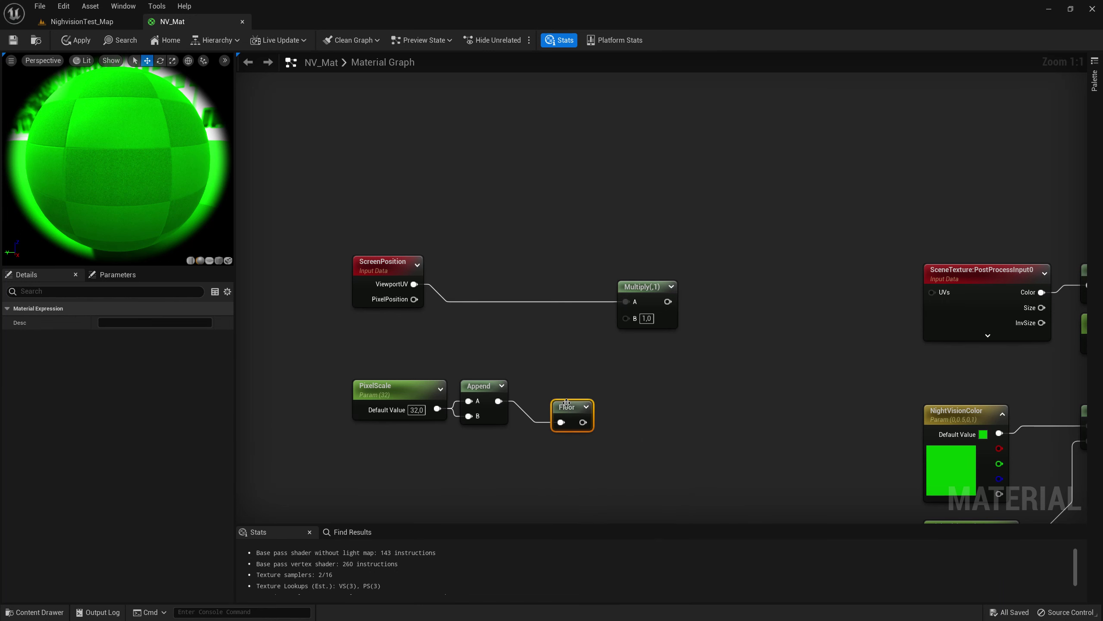
pyautogui.moveTo(559, 401); pyautogui.dragTo(626, 318)
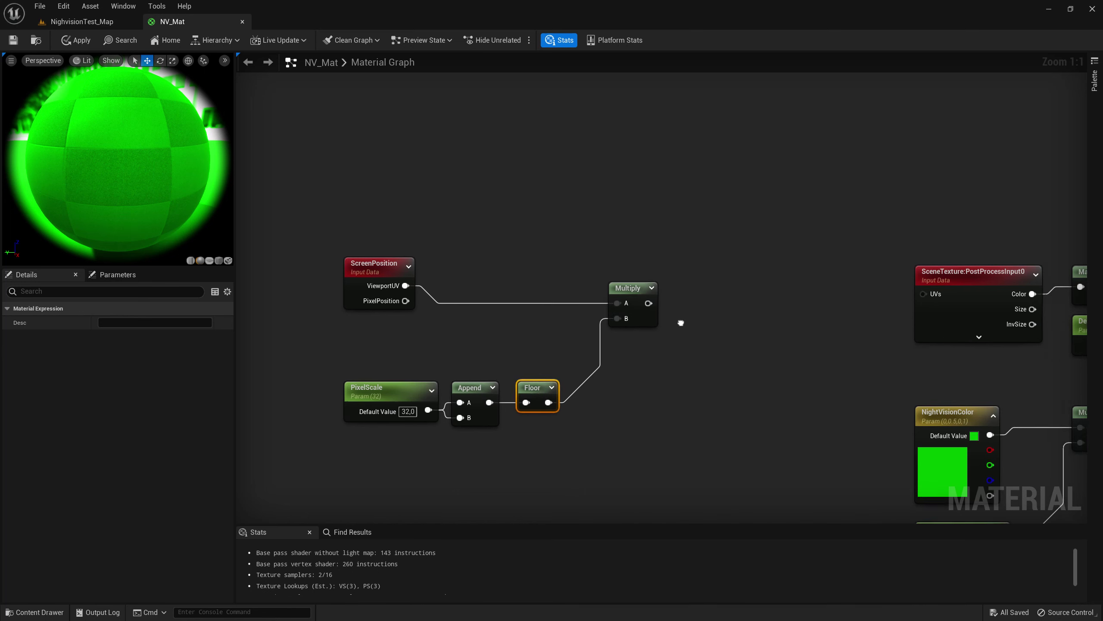
# Nudge the Multiply node higher and pull a new connection off its output.
pyautogui.moveTo(680, 320); pyautogui.dragTo(565, 298, button='right')
pyautogui.click(525, 266)
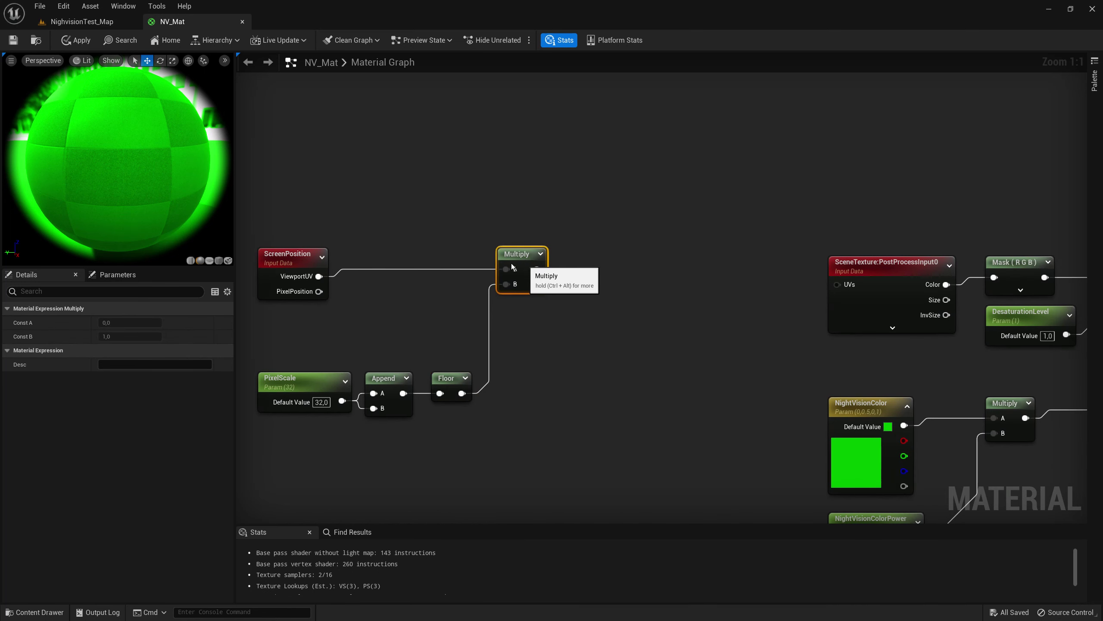
pyautogui.moveTo(526, 266); pyautogui.dragTo(519, 260)
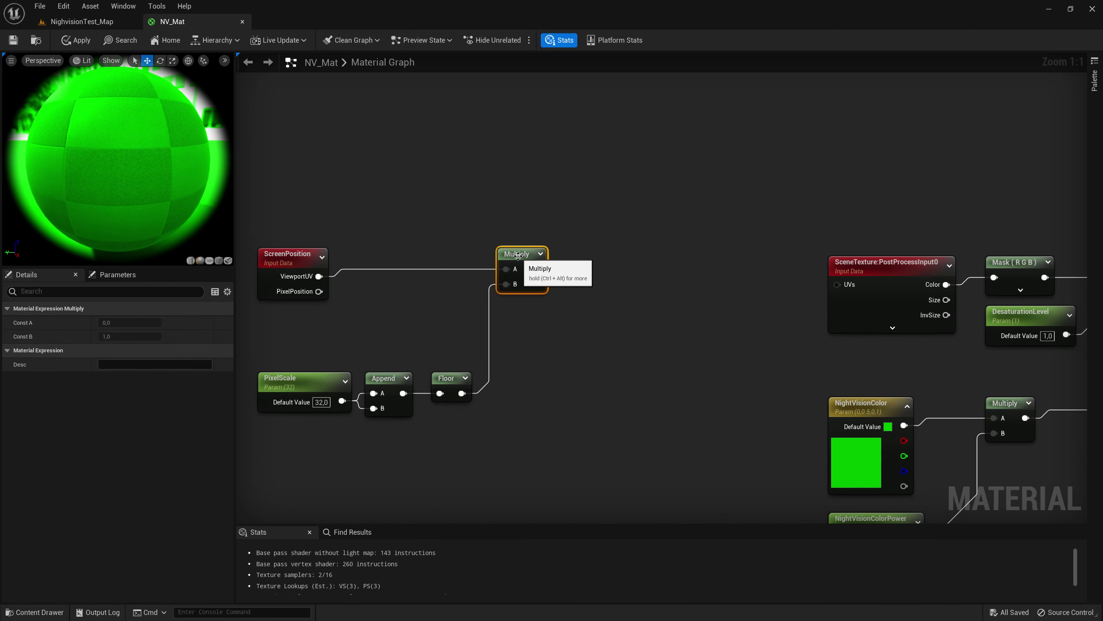
pyautogui.moveTo(590, 358)
pyautogui.mouseDown(button='right')
pyautogui.moveTo(544, 345)
pyautogui.moveTo(584, 347)
pyautogui.mouseUp(button='right')
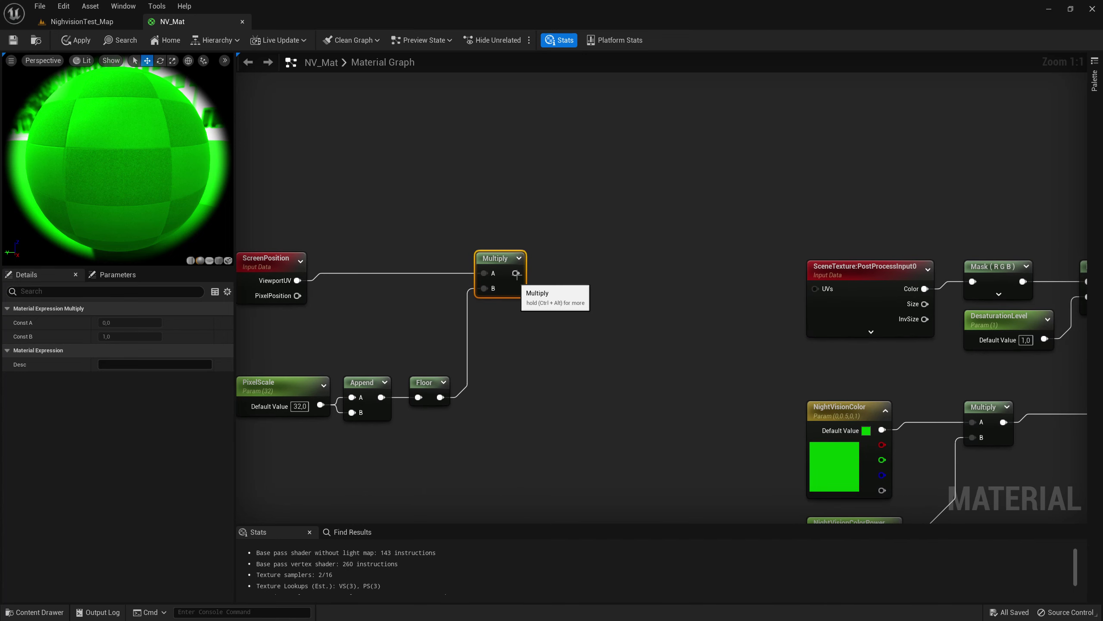
pyautogui.moveTo(515, 273); pyautogui.dragTo(570, 288)
# Route Multiply through a second Floor into a new Divide, with the floored PixelScale in Divide's B.
pyautogui.write('floor')
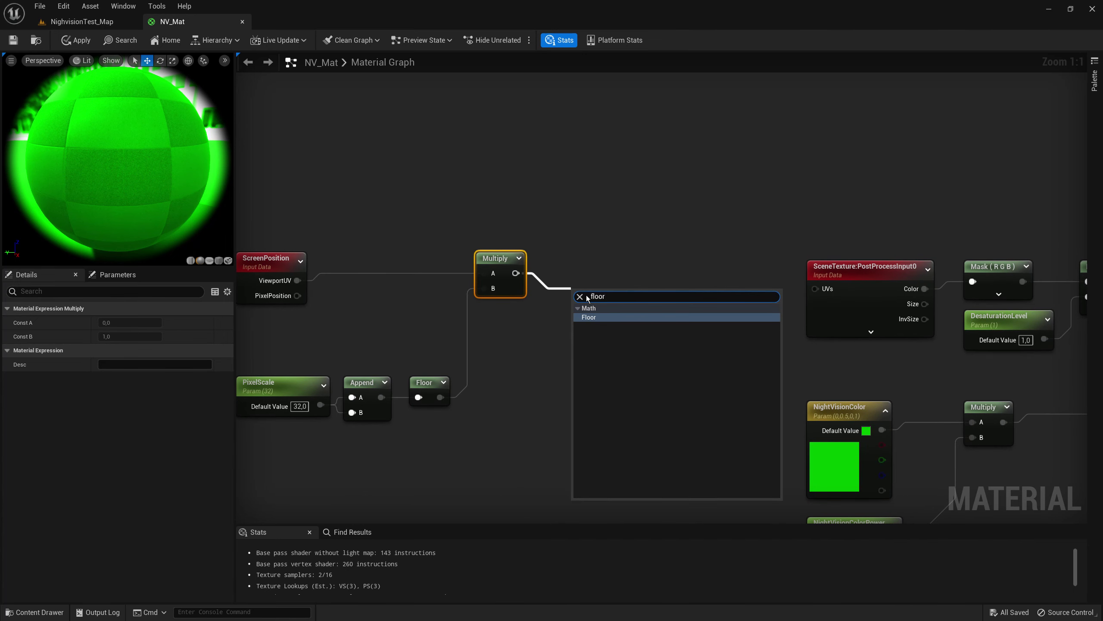
pyautogui.press('Return')
pyautogui.moveTo(602, 300)
pyautogui.mouseDown()
pyautogui.moveTo(576, 267)
pyautogui.moveTo(631, 291)
pyautogui.mouseUp()
pyautogui.write('divi')
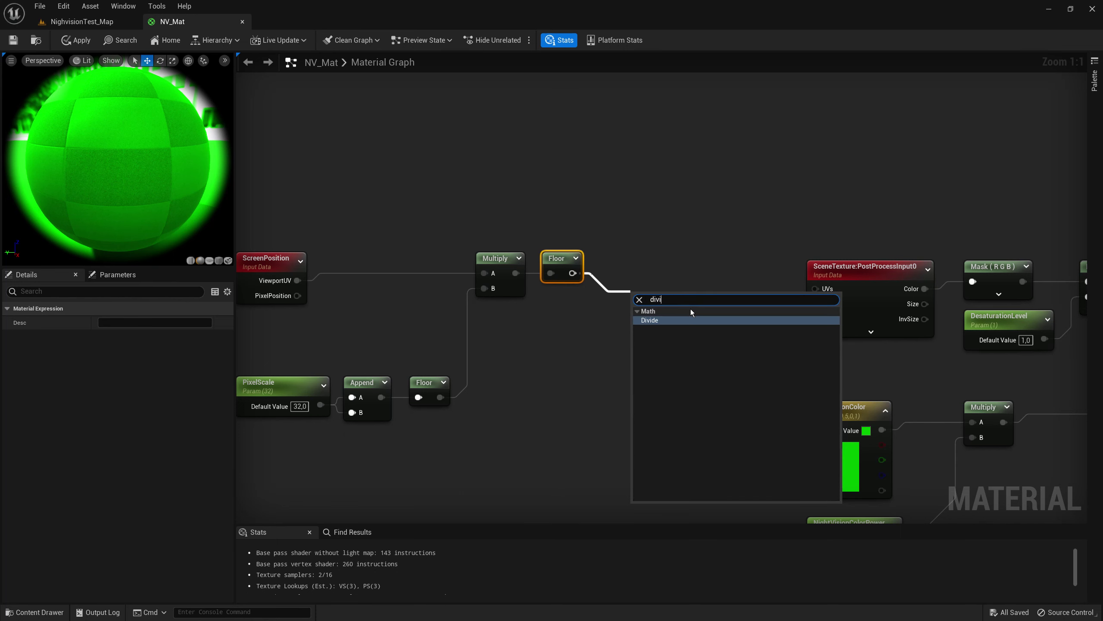
pyautogui.press('Return')
pyautogui.moveTo(440, 397)
pyautogui.mouseDown()
pyautogui.moveTo(603, 361)
pyautogui.moveTo(641, 328)
pyautogui.moveTo(489, 398)
pyautogui.moveTo(637, 381)
pyautogui.mouseUp()
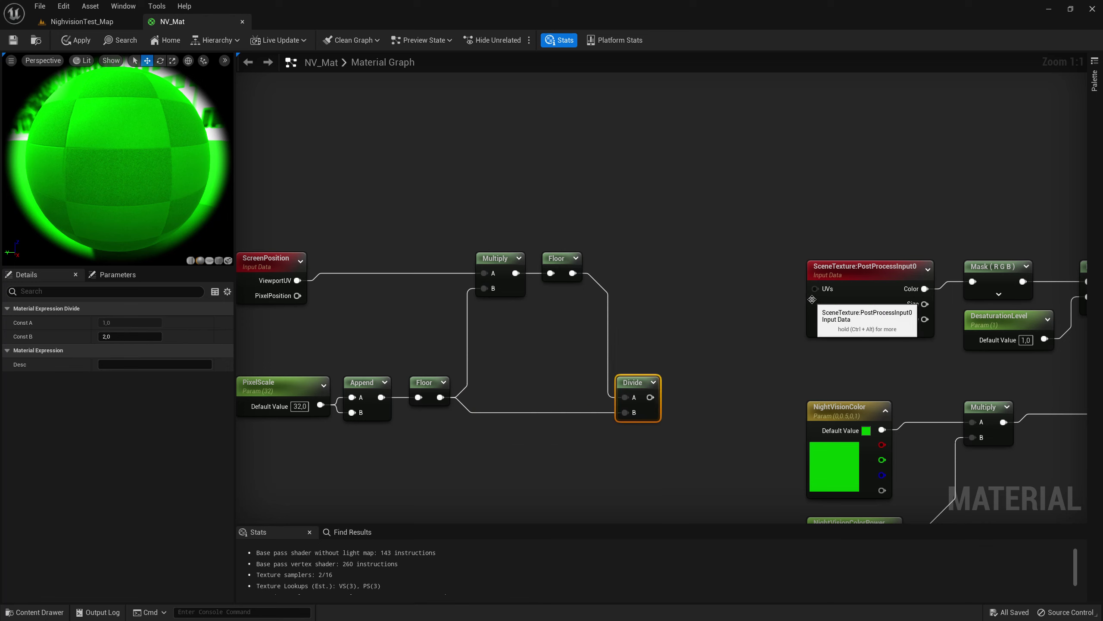
# Move the whole pixelation node group up and to the left.
pyautogui.scroll(-4, 734, 339)
pyautogui.moveTo(482, 281); pyautogui.dragTo(747, 431)
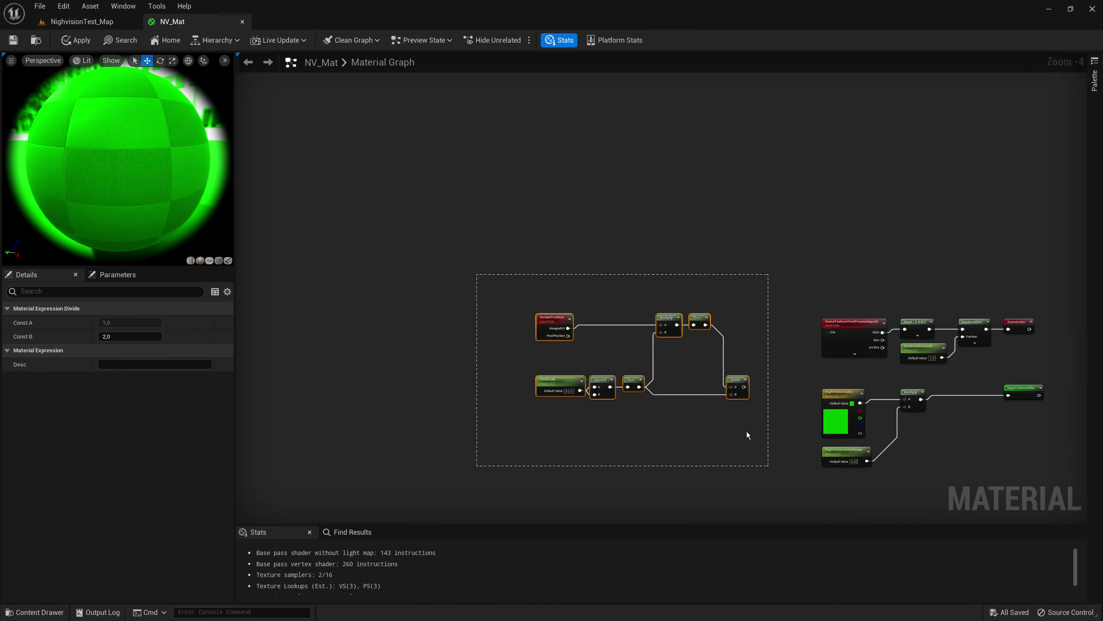
pyautogui.moveTo(720, 362); pyautogui.dragTo(624, 337)
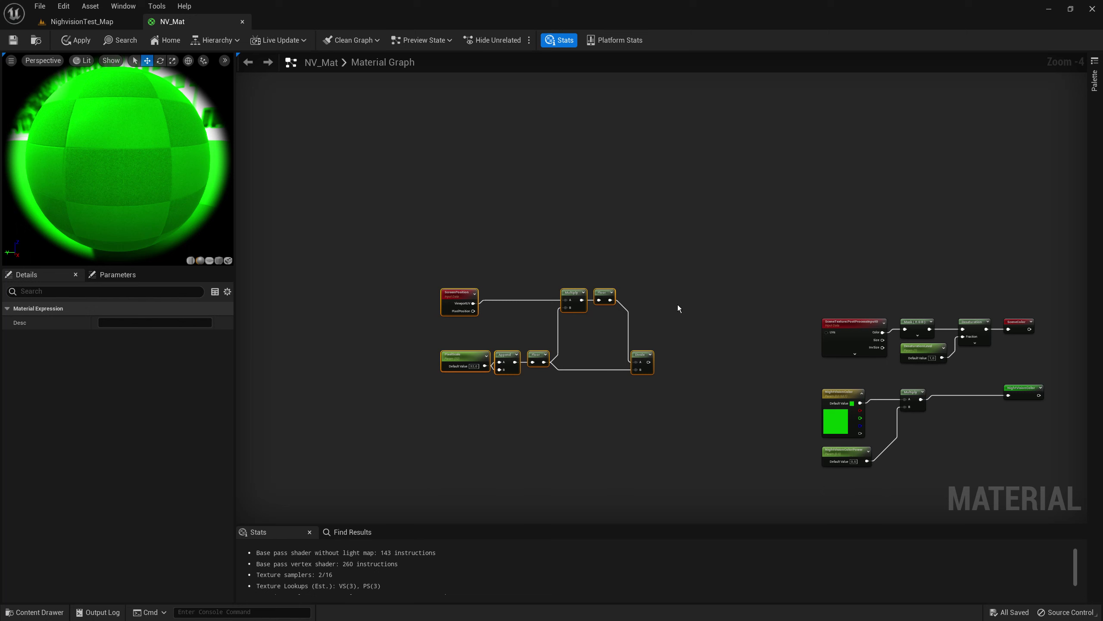
pyautogui.click(686, 333)
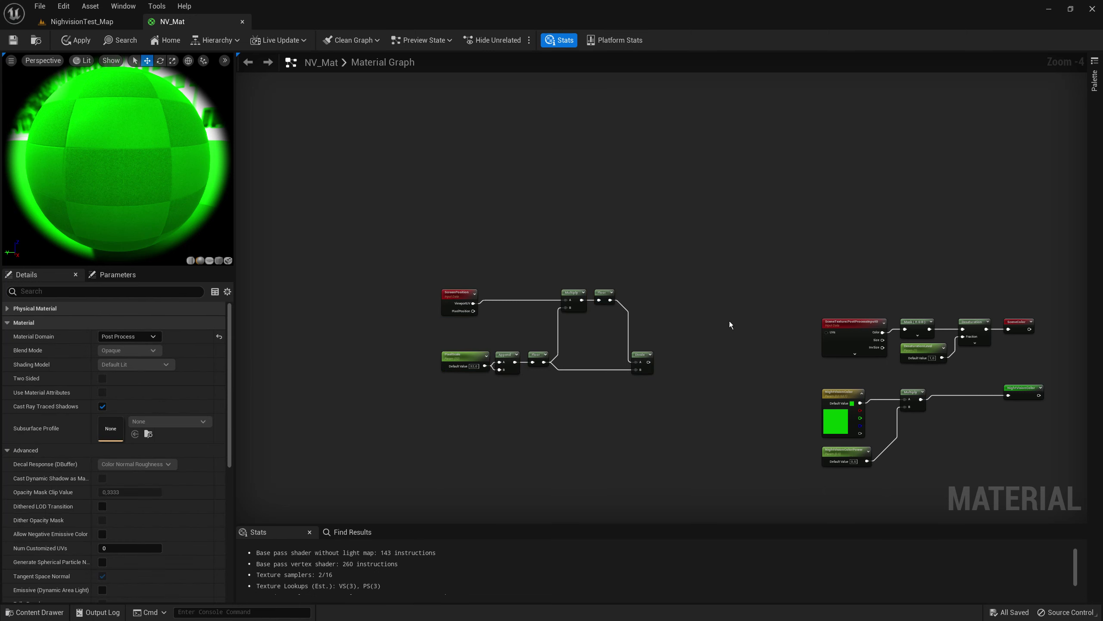
pyautogui.scroll(2, 706, 324)
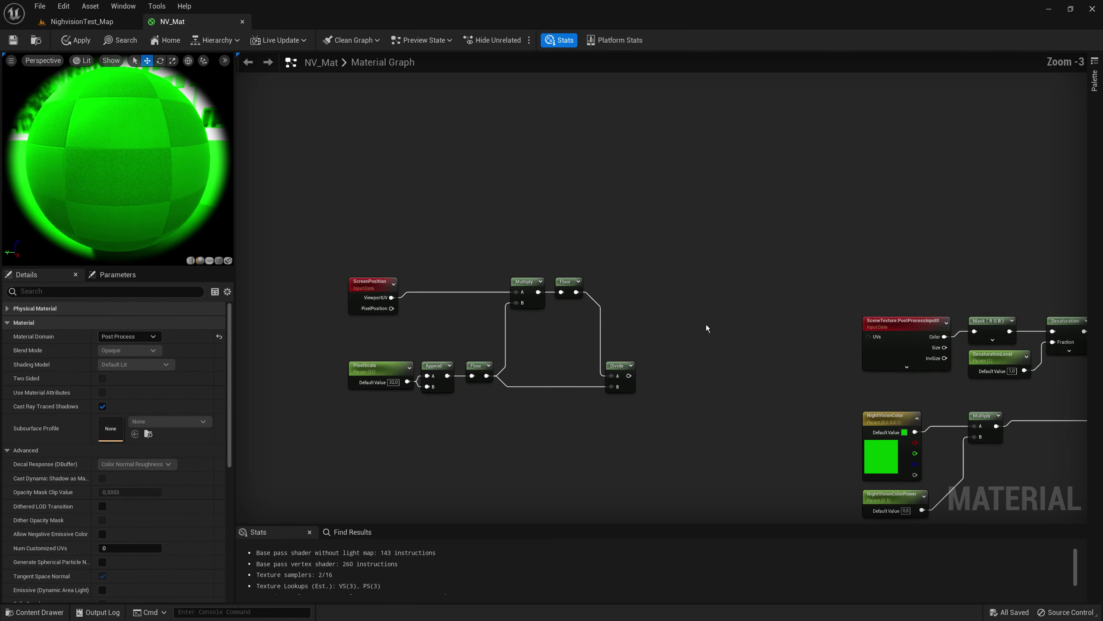
# Add a Lerp with Divide in B and a duplicated ScreenPosition's ViewportUV in A.
pyautogui.click(719, 299)
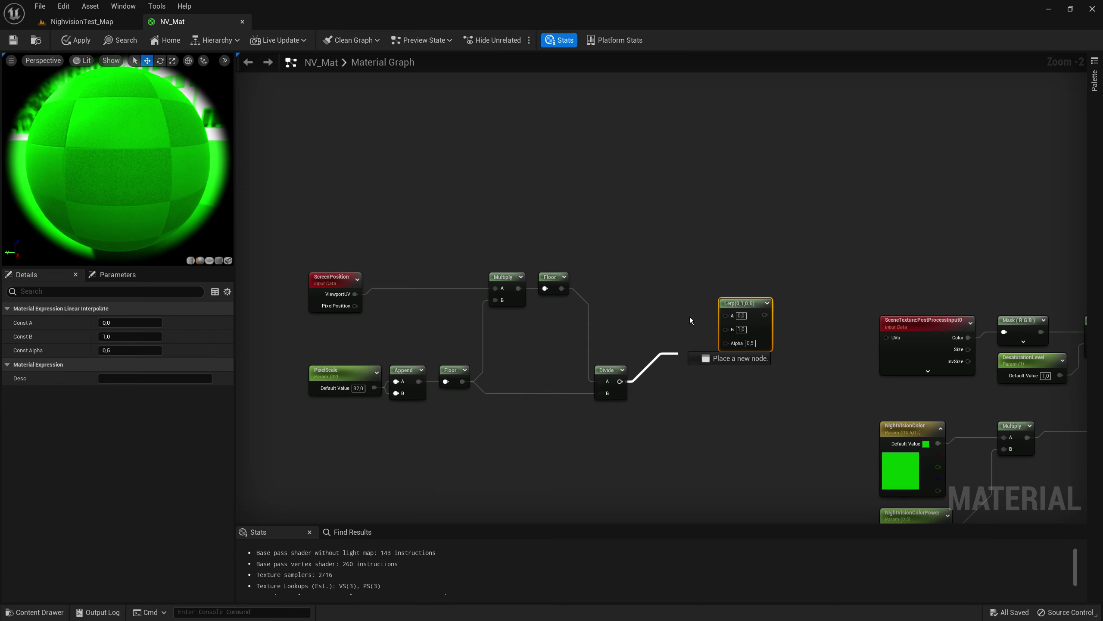
pyautogui.moveTo(620, 381); pyautogui.dragTo(726, 328)
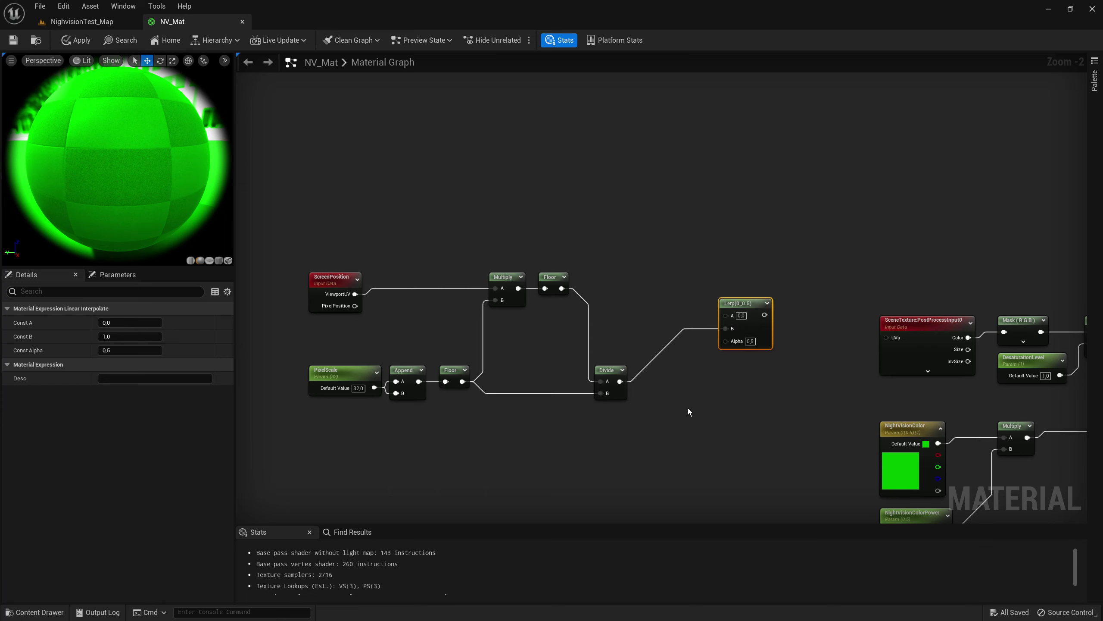
pyautogui.click(332, 278)
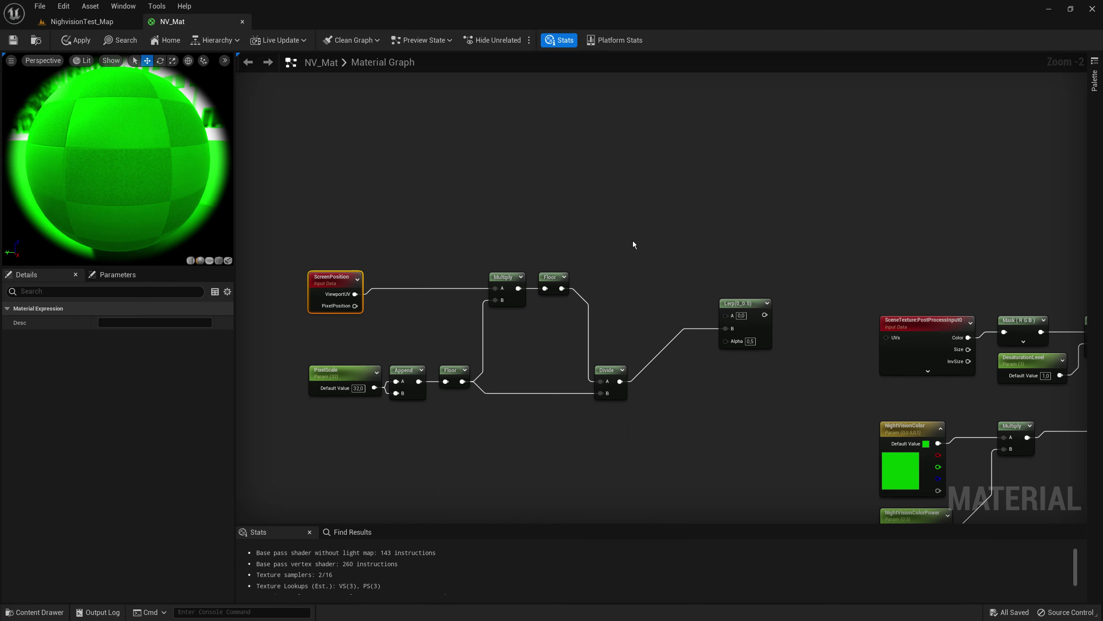
pyautogui.hotkey('ctrl', 'v')
pyautogui.moveTo(678, 263)
pyautogui.mouseDown()
pyautogui.moveTo(734, 328)
pyautogui.moveTo(726, 314)
pyautogui.mouseUp()
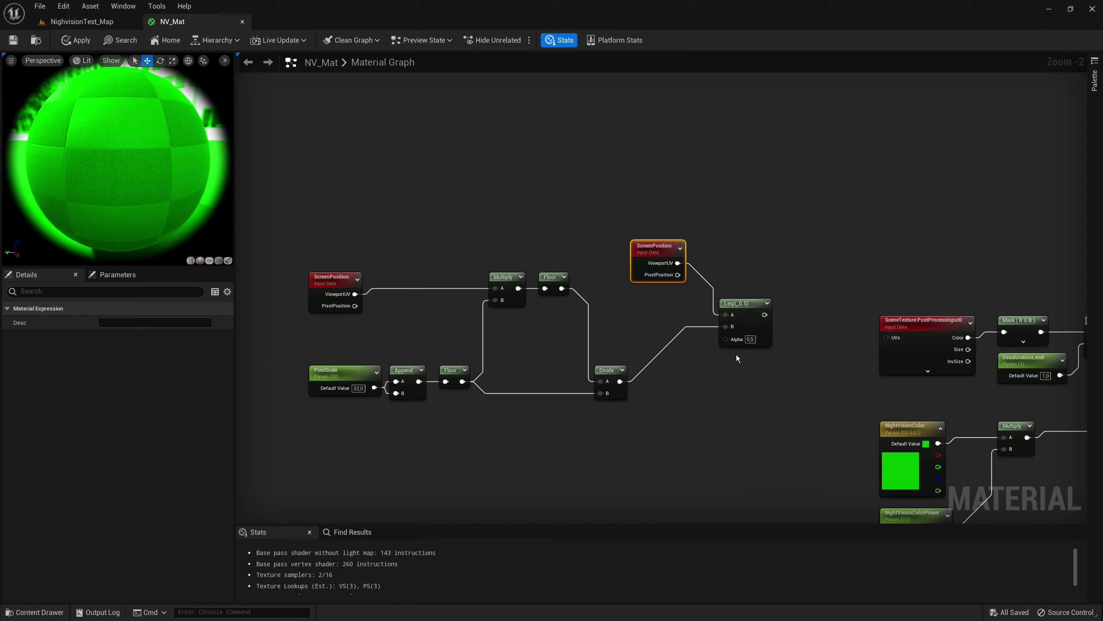
# Create a PixelBlend scalar parameter driving the Lerp's Alpha.
pyautogui.click(654, 428)
pyautogui.write('sss')
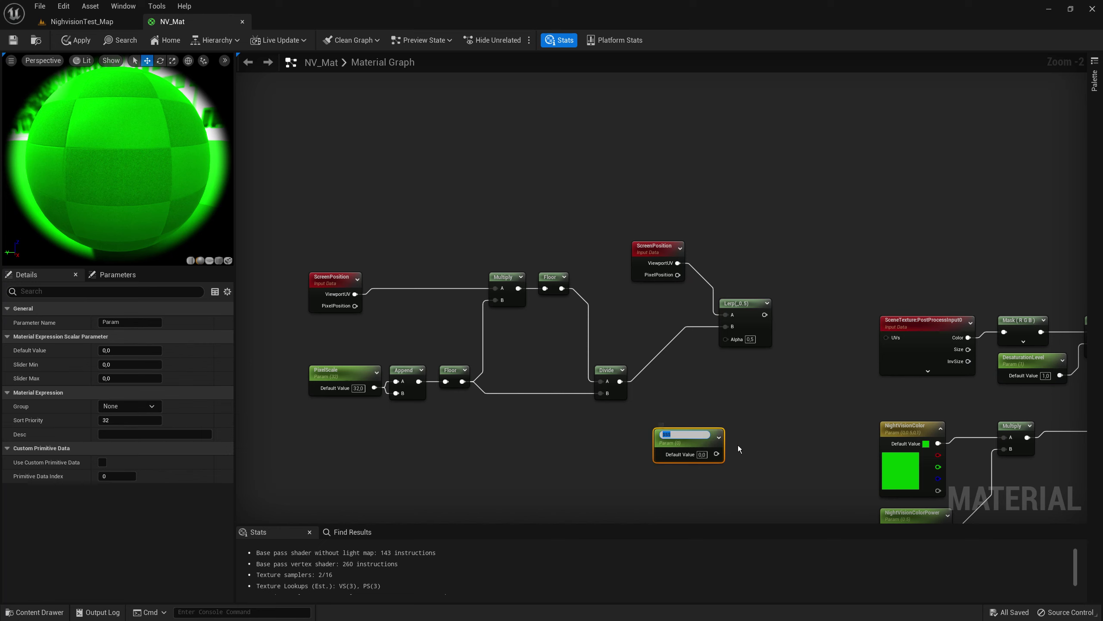
pyautogui.press('BackSpace')
pyautogui.write('xel')
pyautogui.press('BackSpace')
pyautogui.press('BackSpace')
pyautogui.write('end')
pyautogui.press('Return')
pyautogui.moveTo(680, 443); pyautogui.dragTo(726, 339)
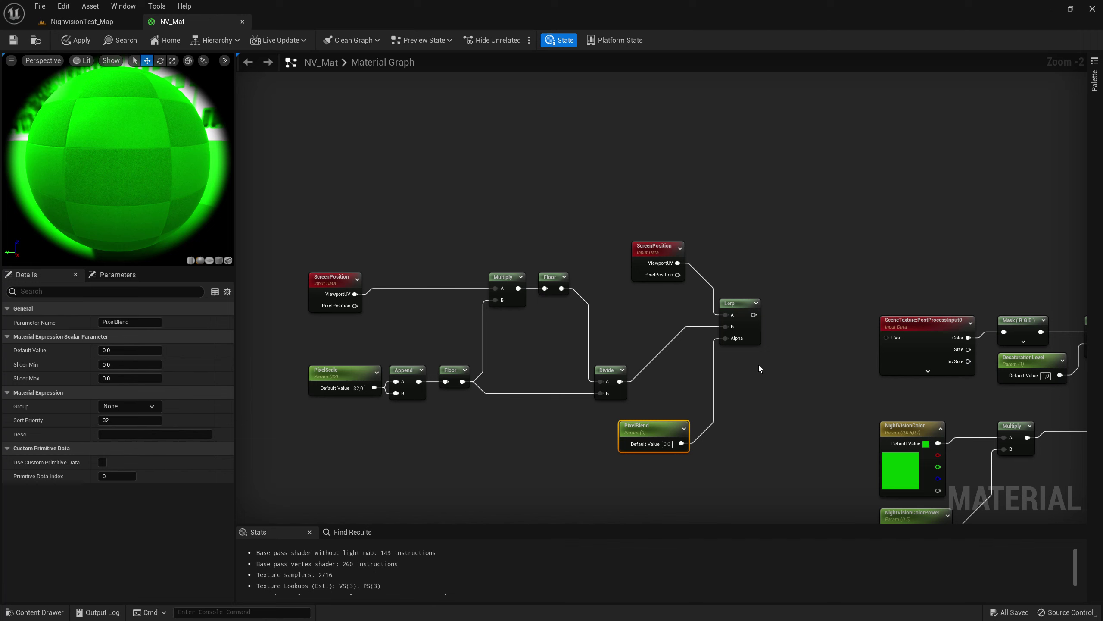
# Wire the Lerp into SceneTexture's UVs, set PixelBlend's default to 1.0, and apply the material.
pyautogui.moveTo(753, 314); pyautogui.dragTo(887, 338)
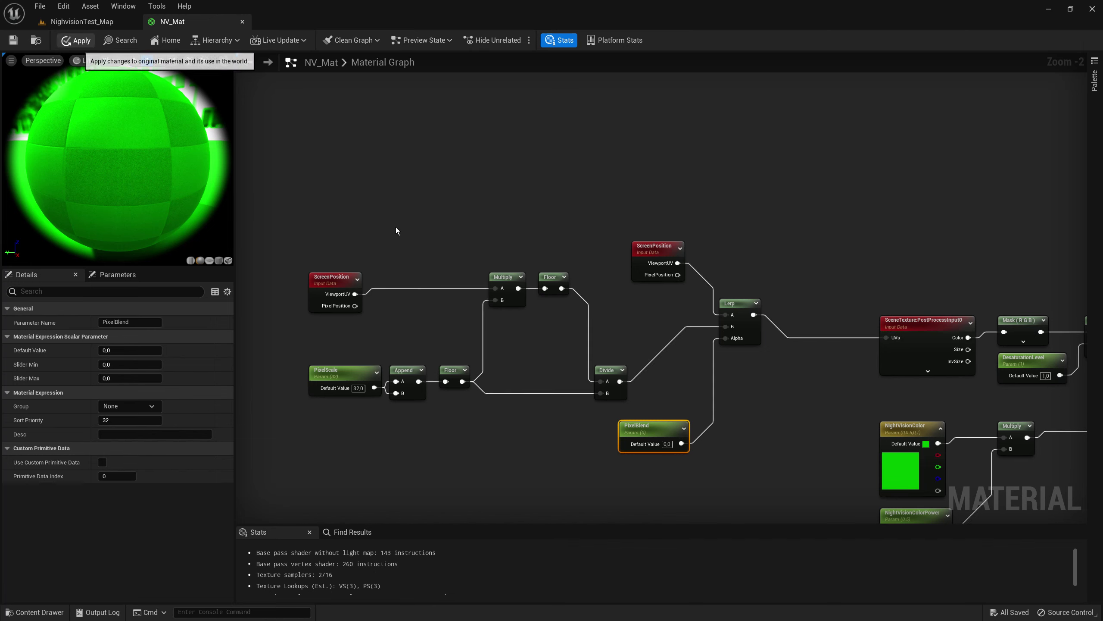
pyautogui.click(75, 40)
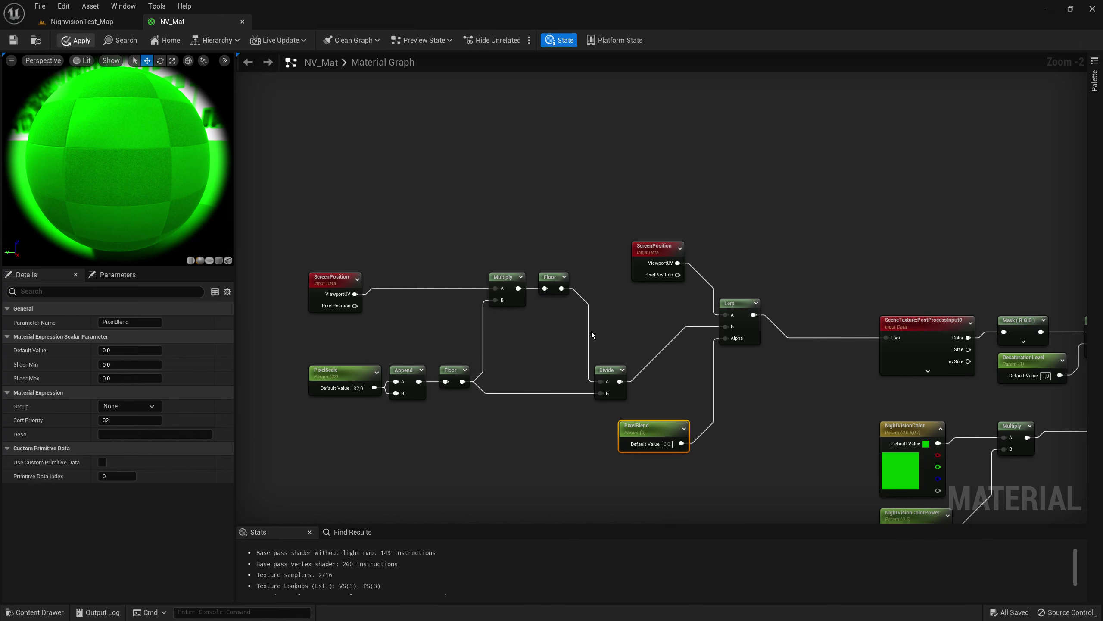
pyautogui.click(667, 444)
pyautogui.write('1')
pyautogui.press('Return')
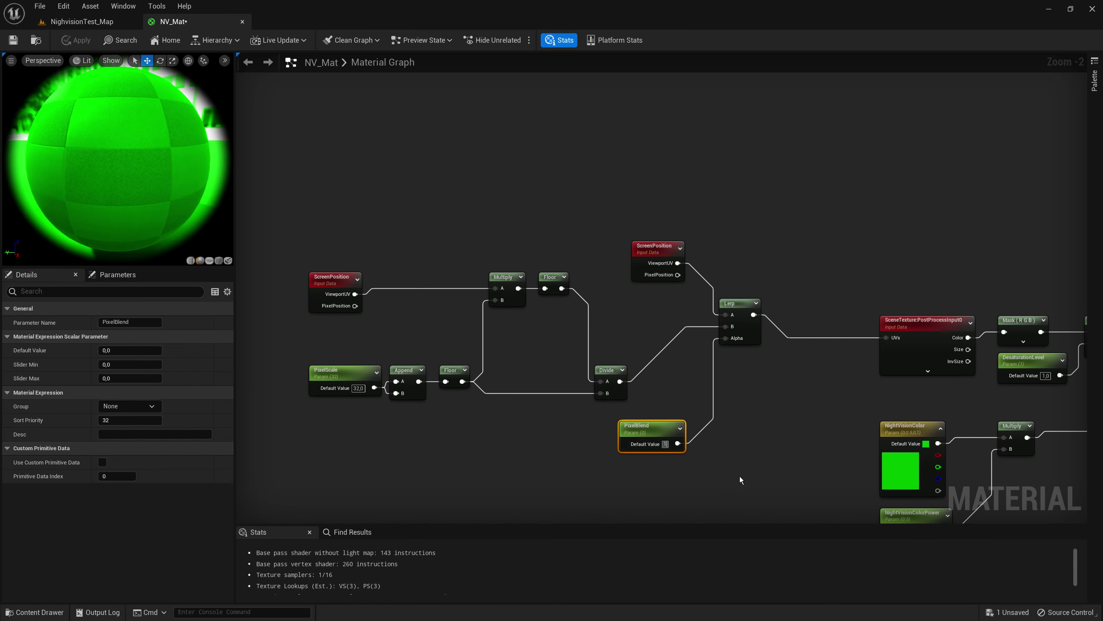
pyautogui.click(76, 40)
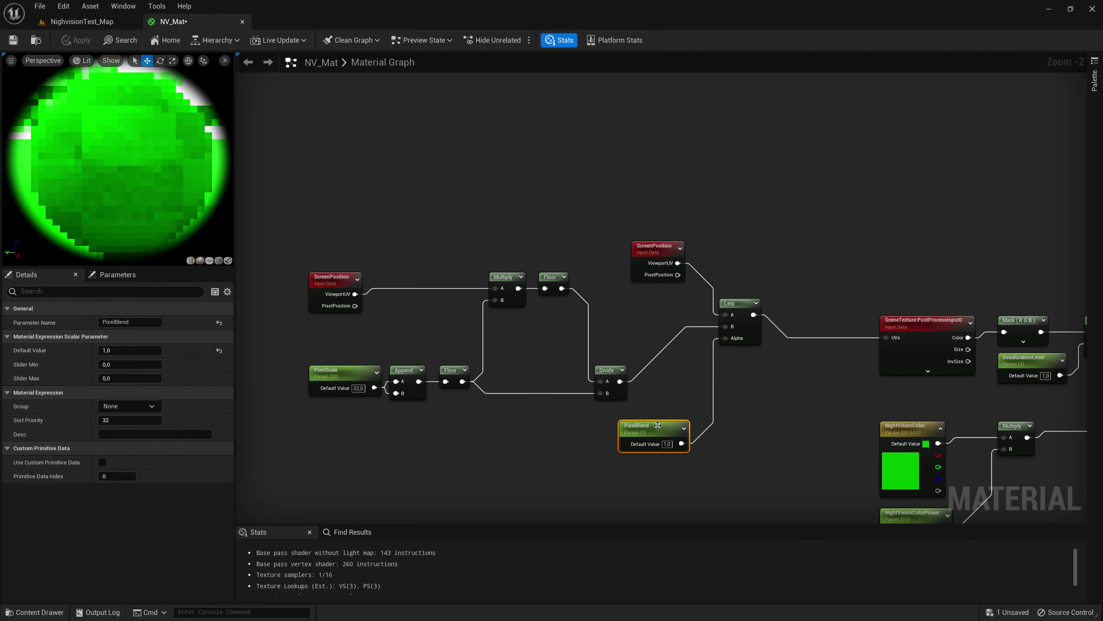
pyautogui.moveTo(657, 425); pyautogui.dragTo(670, 426)
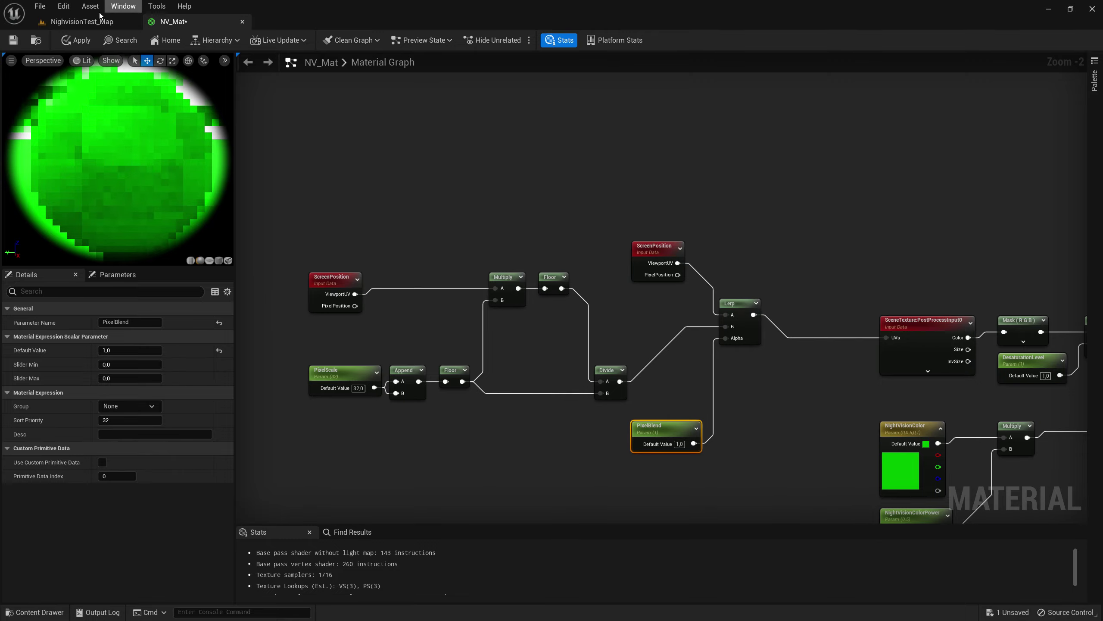
pyautogui.click(82, 21)
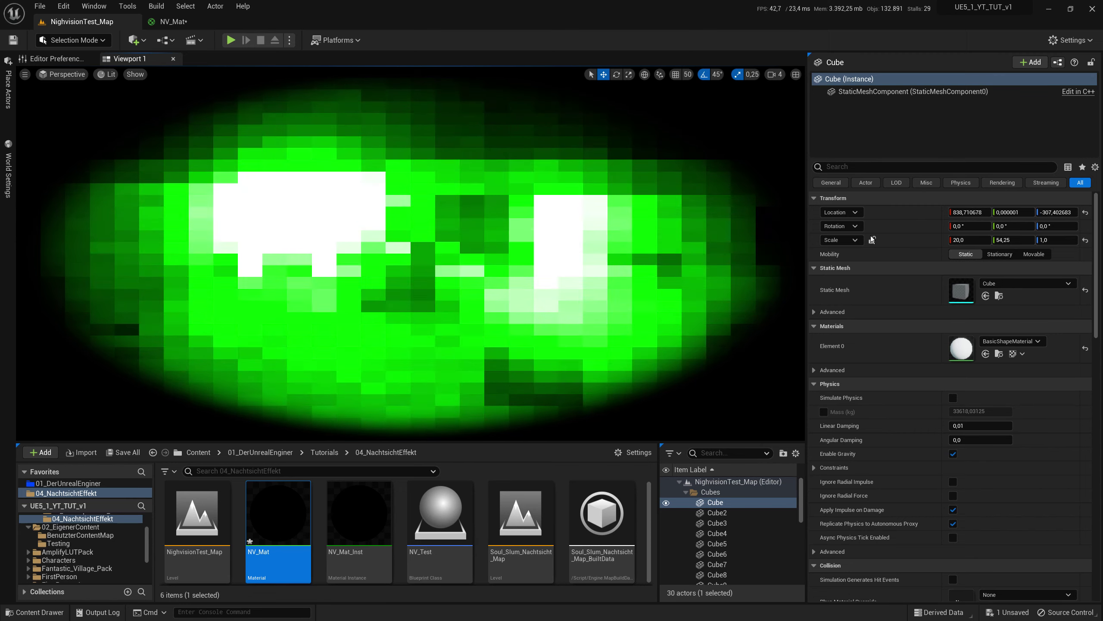
# In NV_Mat_Inst, enable the PixelBlend and PixelScale overrides and set PixelScale to 128.
pyautogui.click(359, 517)
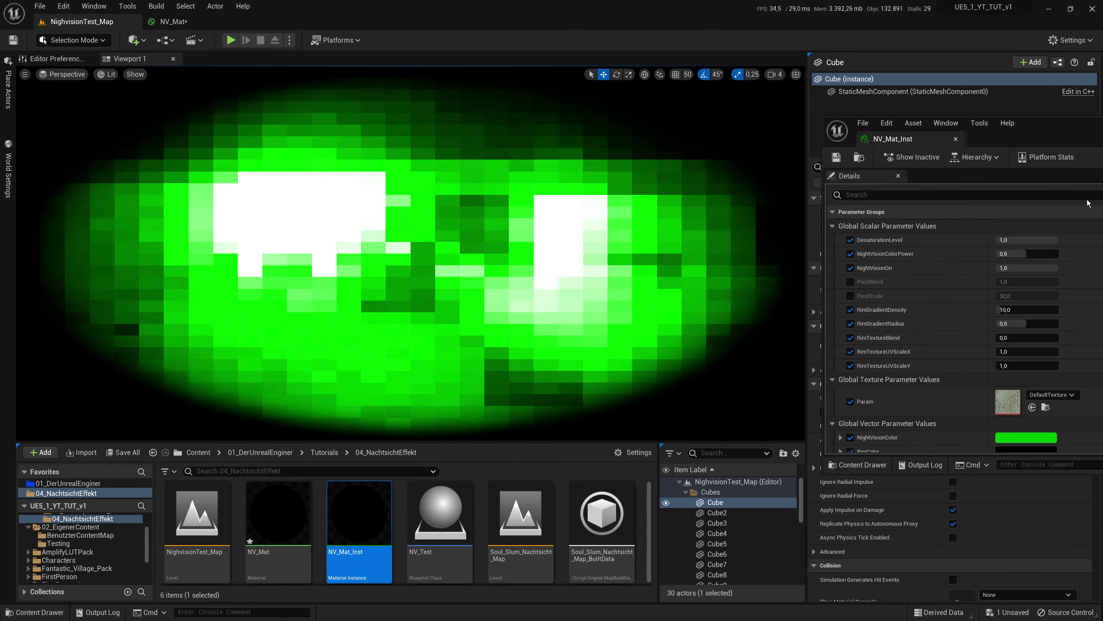
pyautogui.click(850, 281)
pyautogui.click(850, 296)
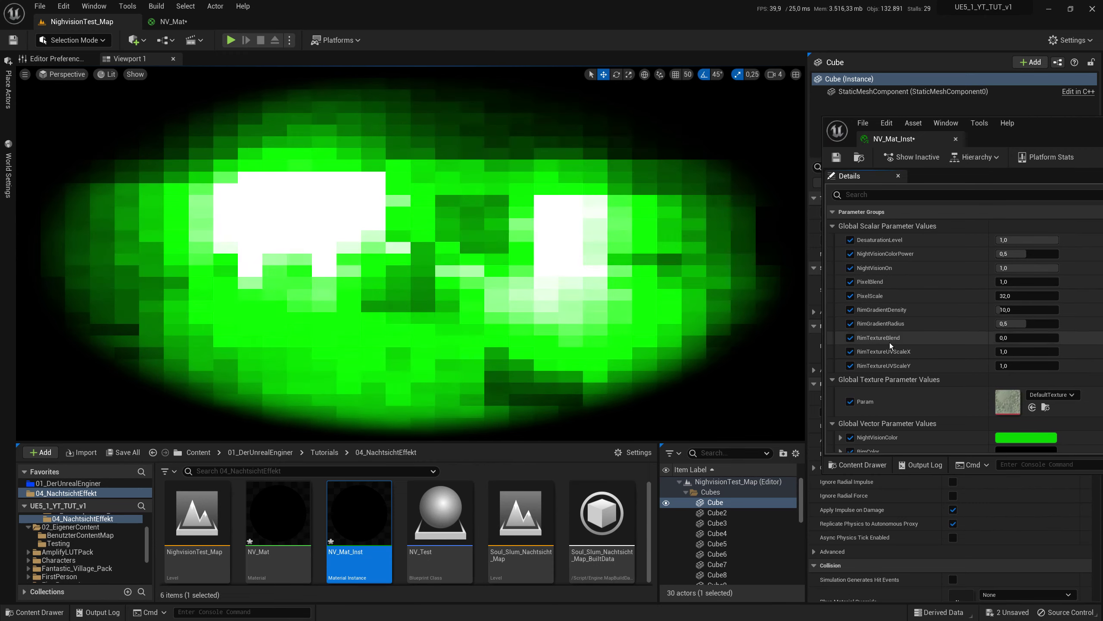
pyautogui.click(1027, 296)
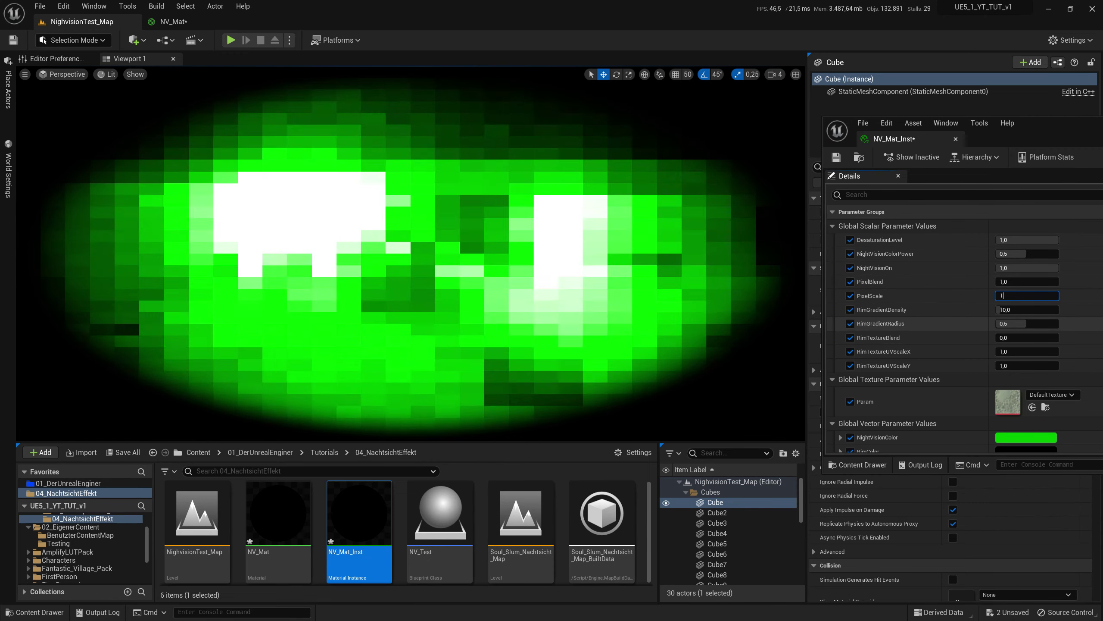
pyautogui.write('128')
pyautogui.press('Return')
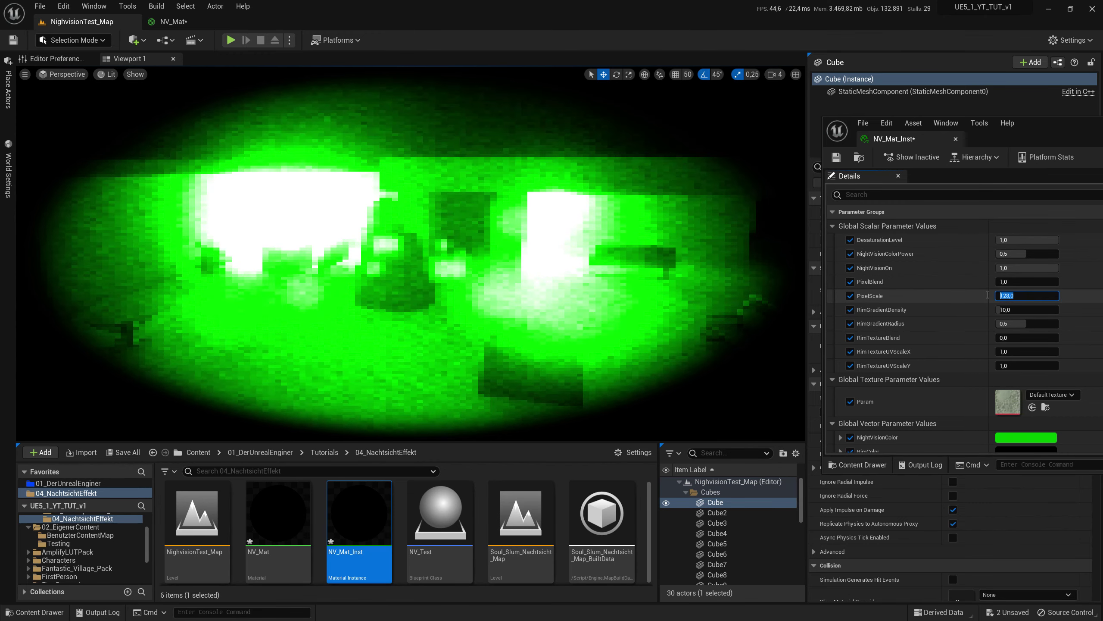
# Try PixelScale 512, return it to 128, and lower PixelBlend toward 0.
pyautogui.write('512')
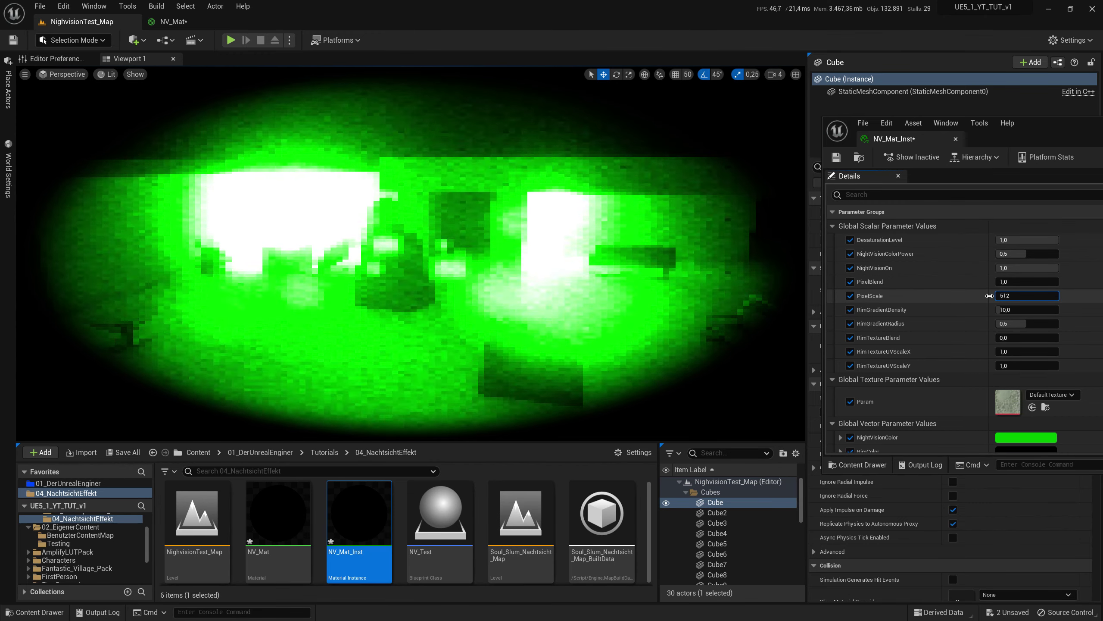
pyautogui.press('Return')
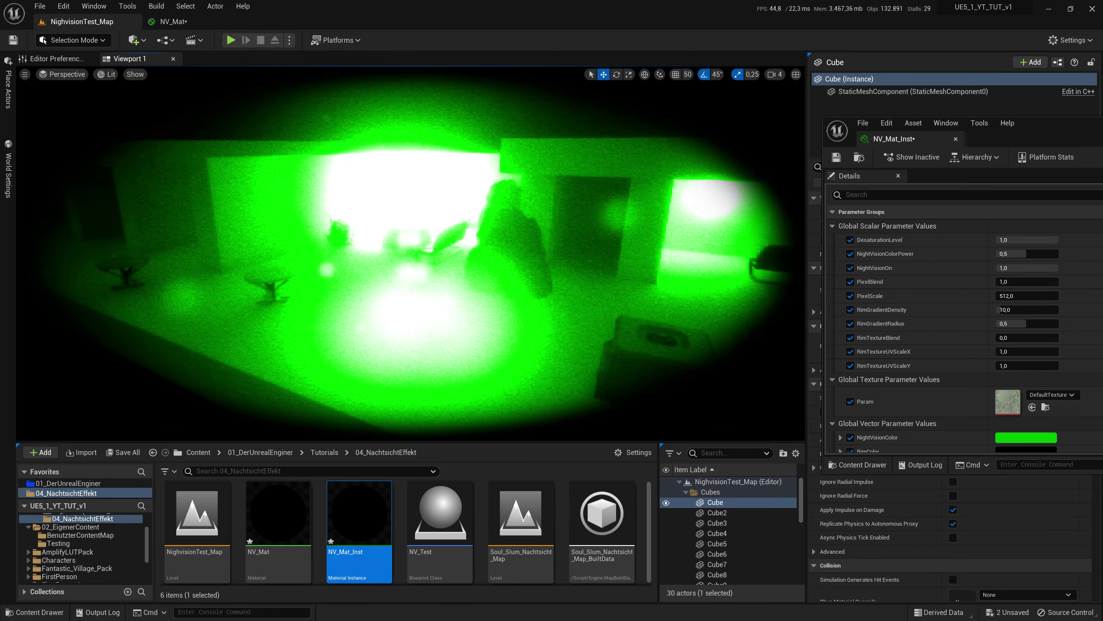
pyautogui.moveTo(645, 265); pyautogui.dragTo(626, 265, button='right')
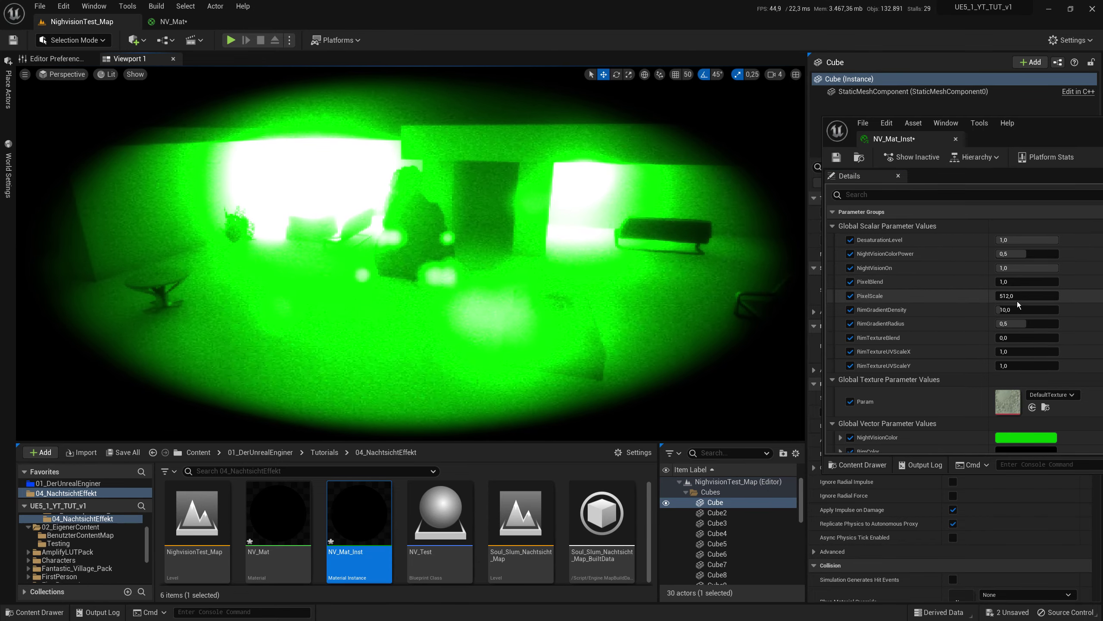
pyautogui.click(1041, 296)
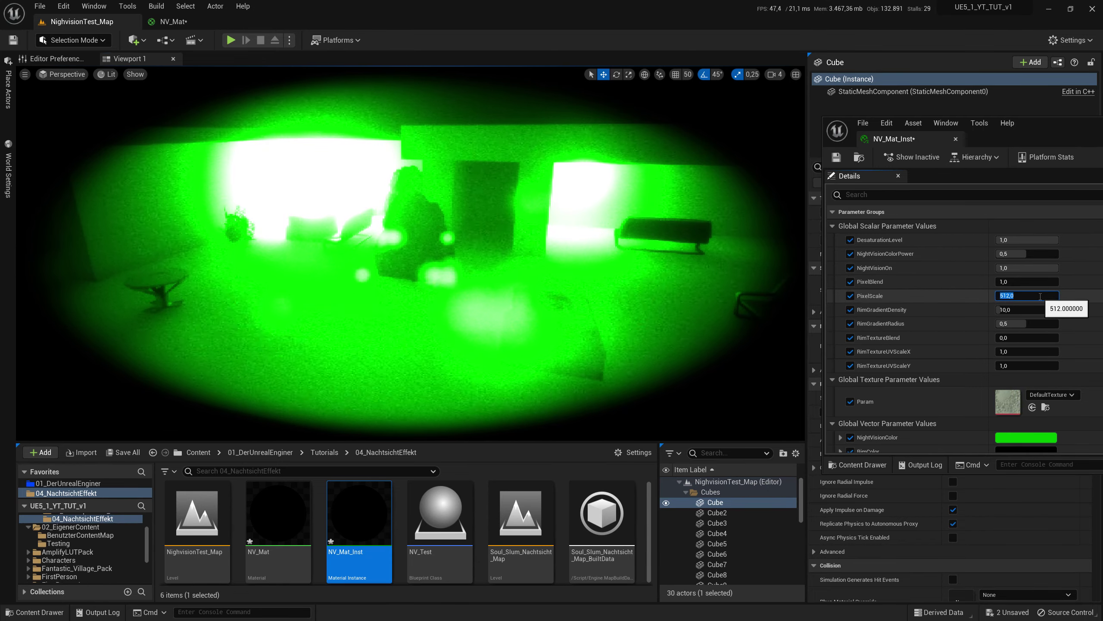
pyautogui.write('128')
pyautogui.press('Return')
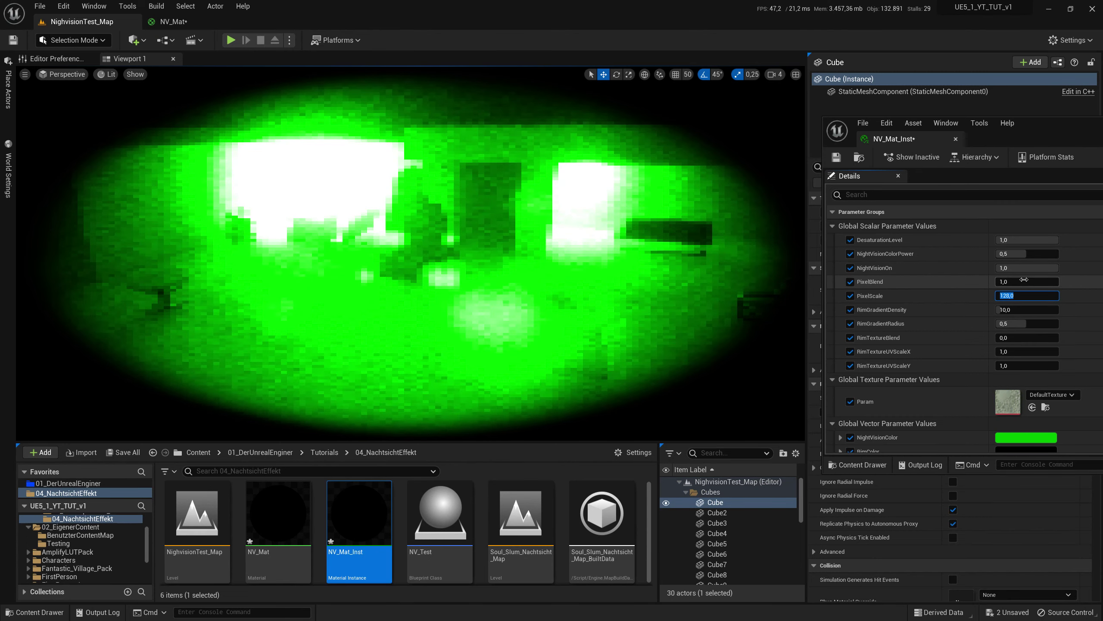
pyautogui.moveTo(1024, 279); pyautogui.dragTo(995, 279)
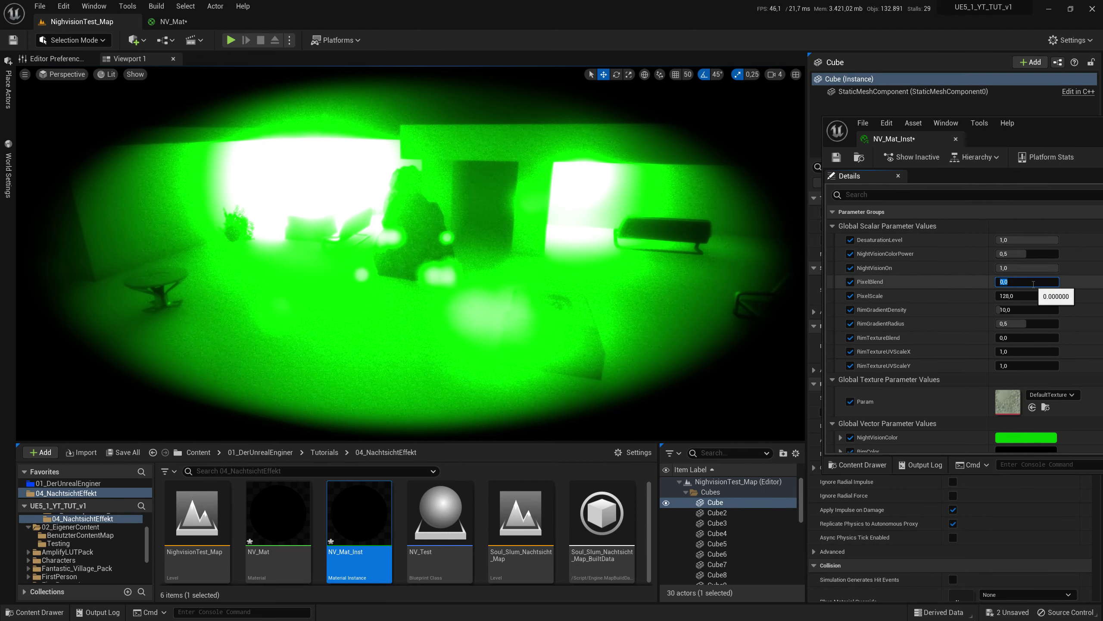
# Set PixelBlend to 0.5 and PixelScale to 32 in NV_Mat_Inst.
pyautogui.write('0')
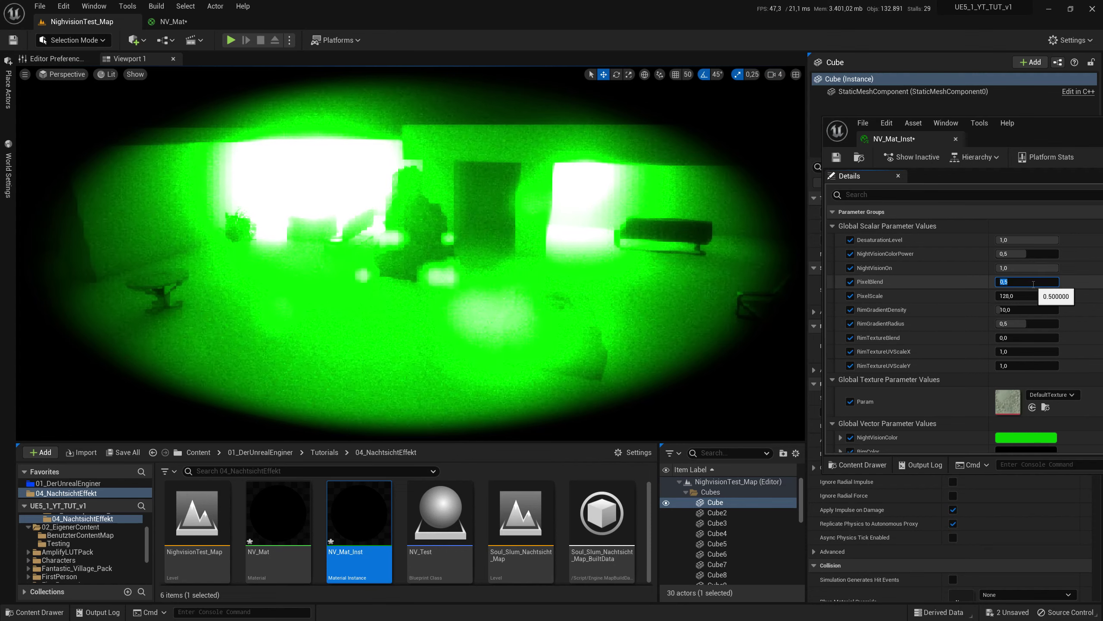
pyautogui.press('Return')
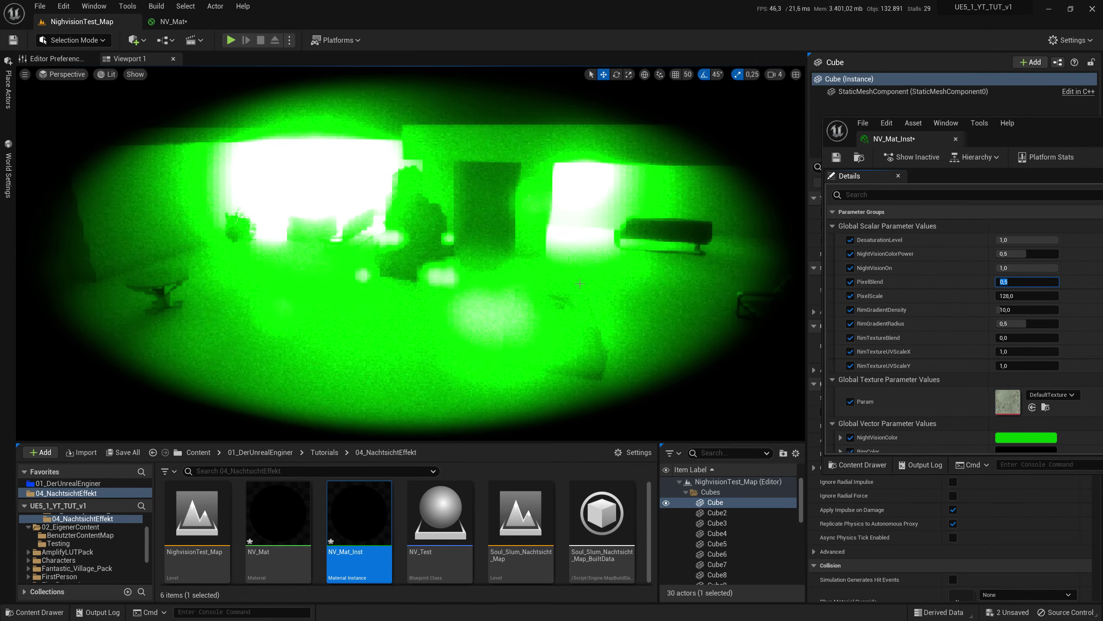
pyautogui.click(1042, 296)
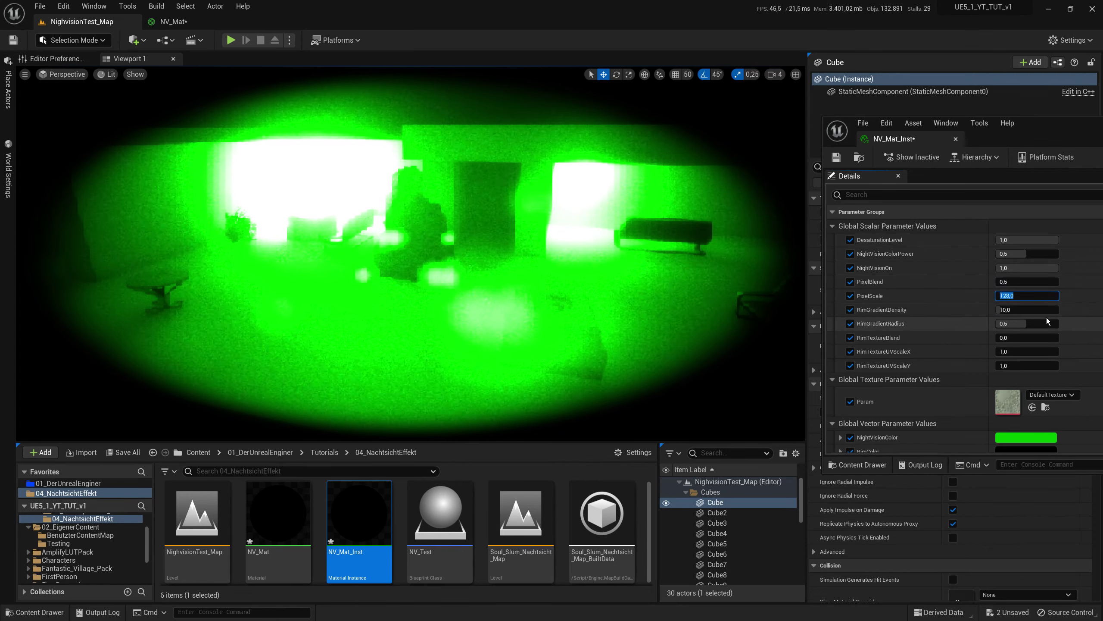
pyautogui.write('32')
pyautogui.press('Return')
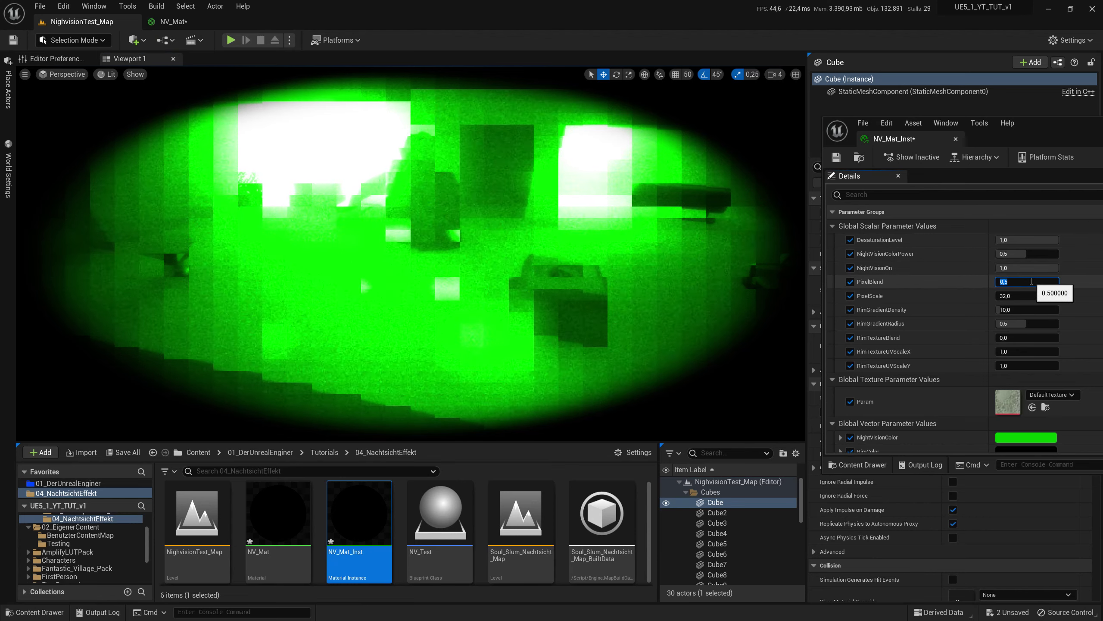
# Set PixelBlend to 1, slide it down to about 0.23, and look around the room.
pyautogui.click(1031, 281)
pyautogui.write('1')
pyautogui.press('Return')
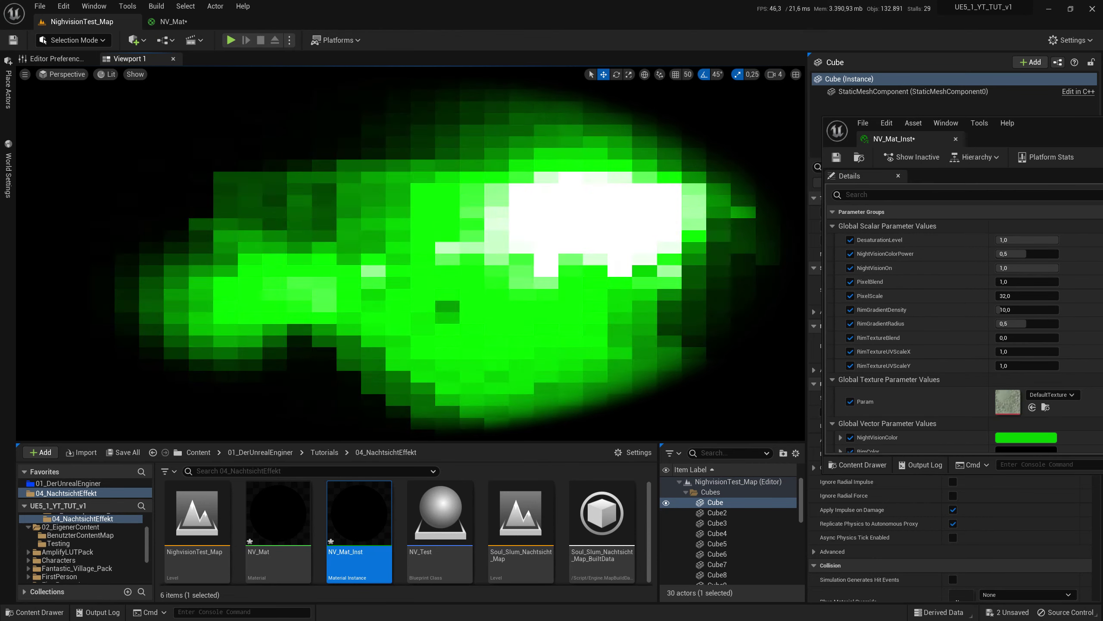
pyautogui.moveTo(1028, 281); pyautogui.dragTo(1024, 281)
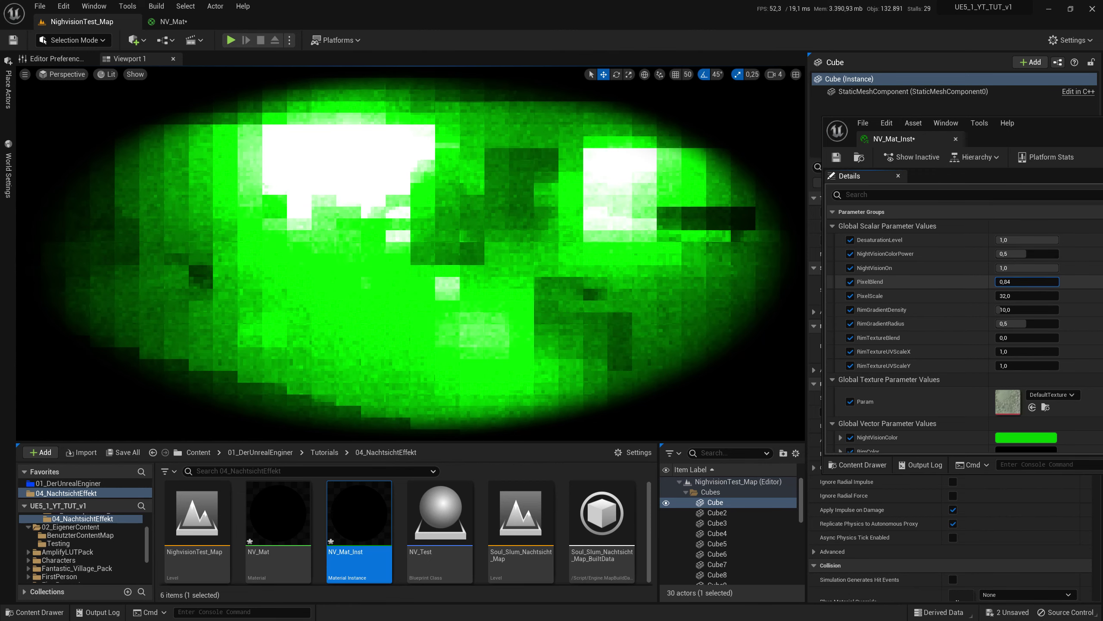
pyautogui.moveTo(1023, 281); pyautogui.dragTo(992, 281)
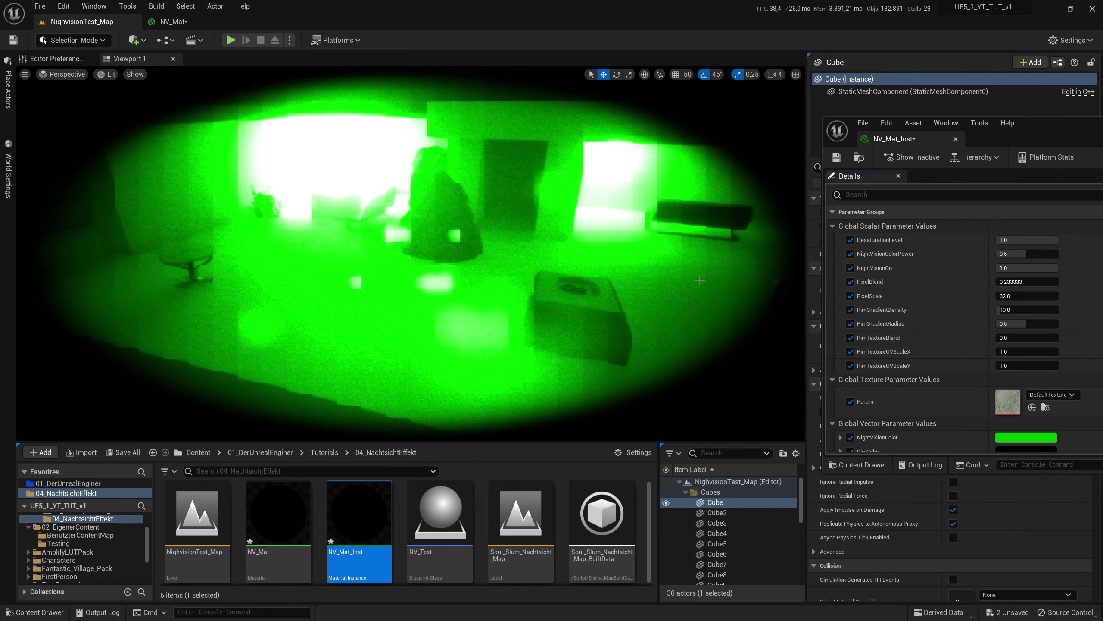
pyautogui.moveTo(687, 372); pyautogui.dragTo(686, 371, button='right')
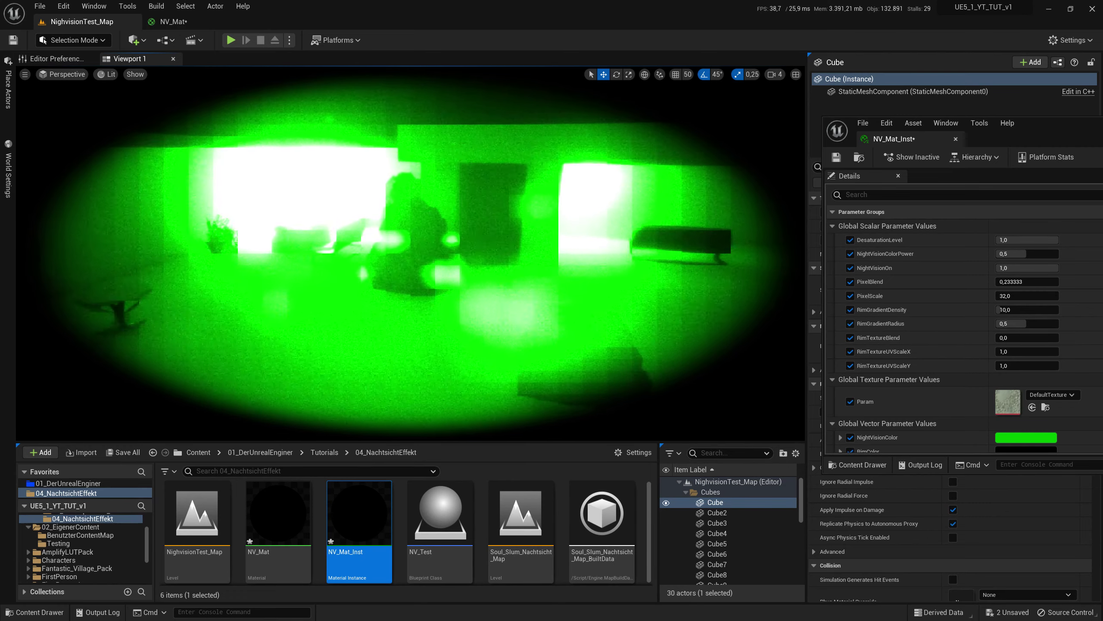
pyautogui.moveTo(733, 298); pyautogui.dragTo(733, 298, button='right')
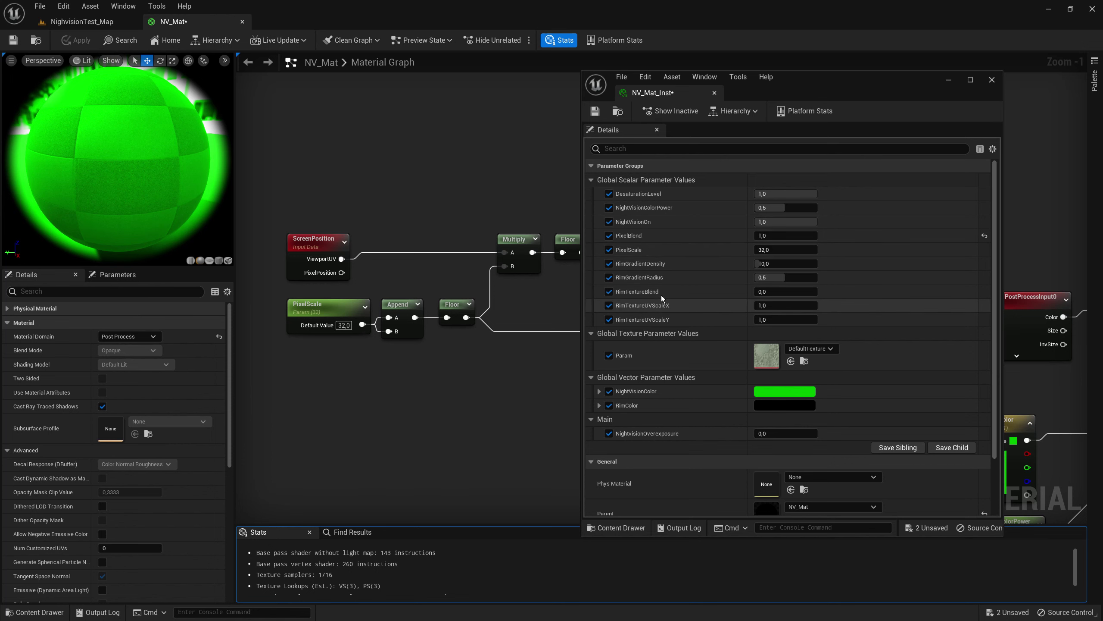
# Move the NV_Mat_Inst window to the right edge and select the PixelScale parameter node.
pyautogui.moveTo(820, 83)
pyautogui.mouseDown()
pyautogui.moveTo(1090, 75)
pyautogui.moveTo(1041, 46)
pyautogui.mouseUp()
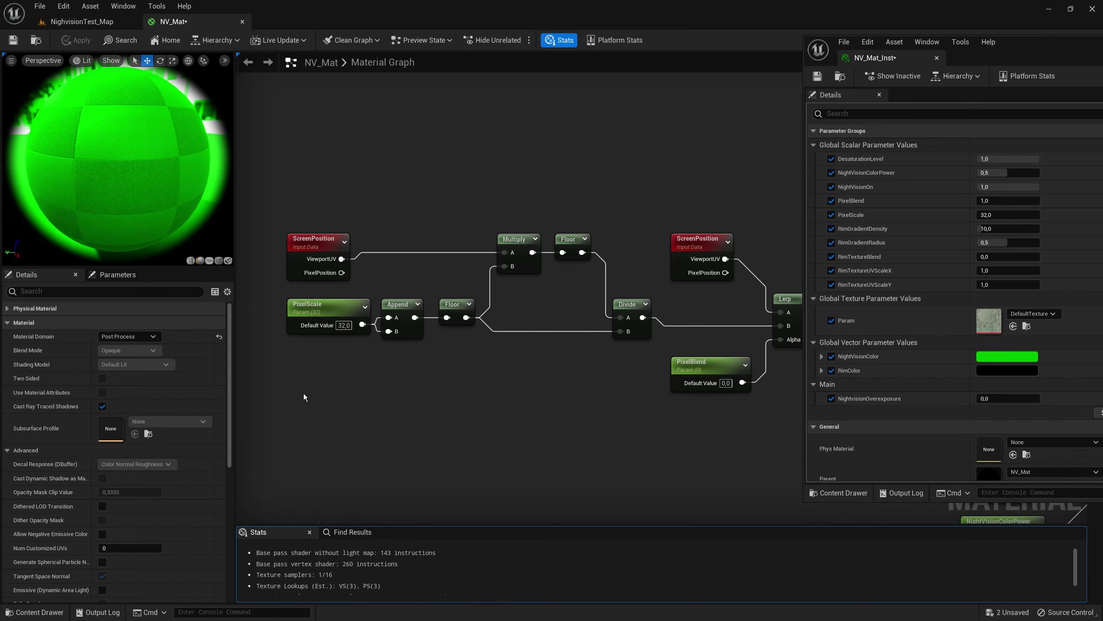
pyautogui.click(315, 315)
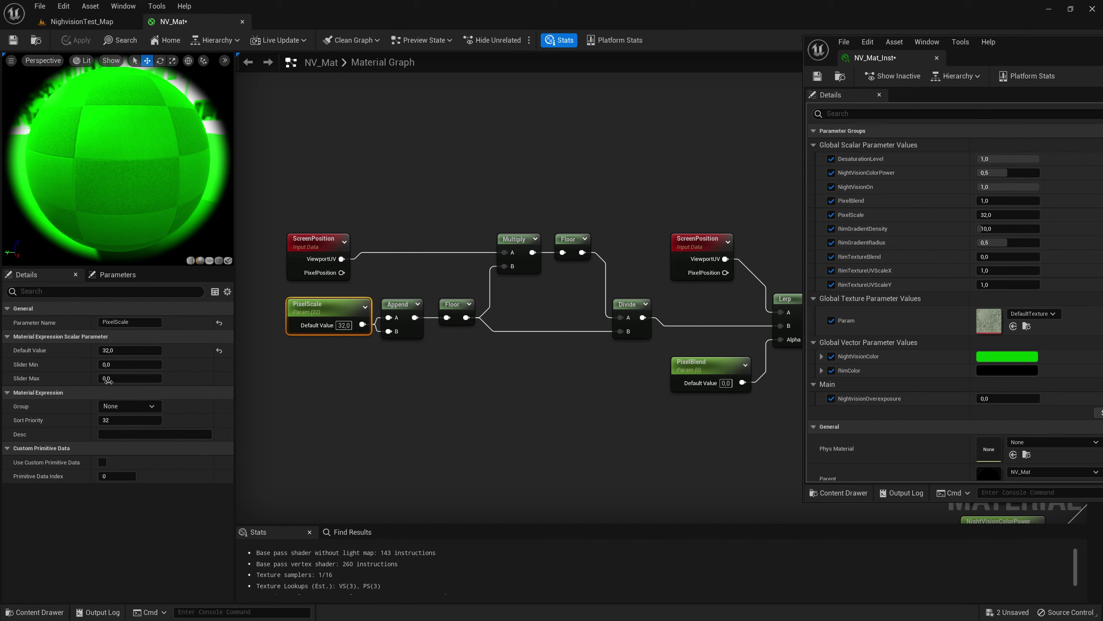
# Put PixelScale and PixelBlend into a new parameter group named Pixelate.
pyautogui.click(136, 406)
pyautogui.write('Pixe')
pyautogui.write('late')
pyautogui.press('Return')
pyautogui.click(695, 364)
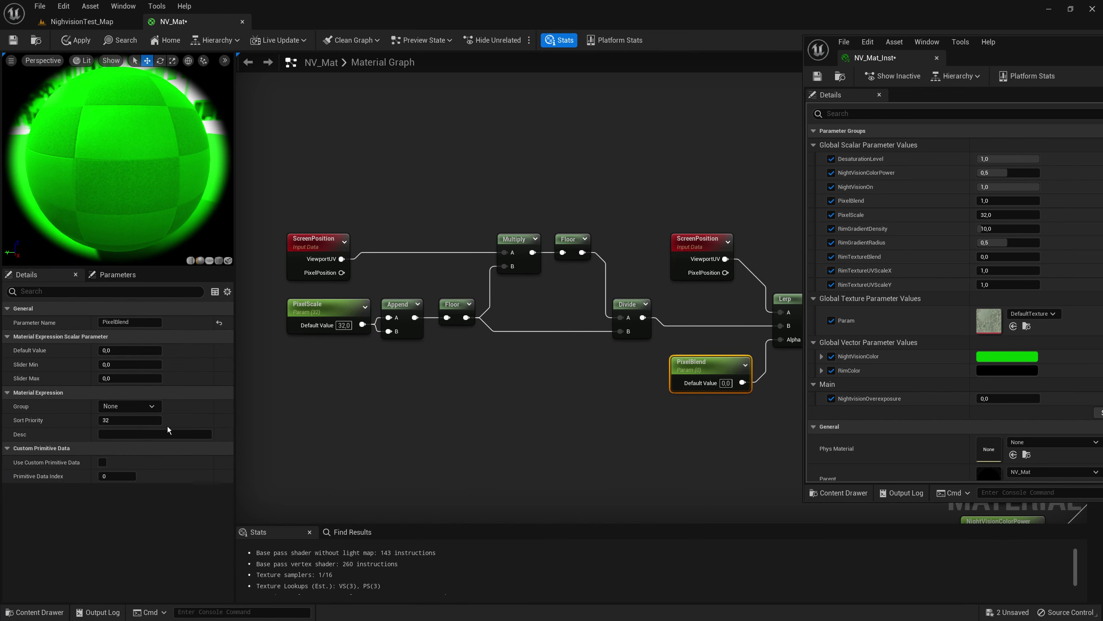
pyautogui.click(139, 408)
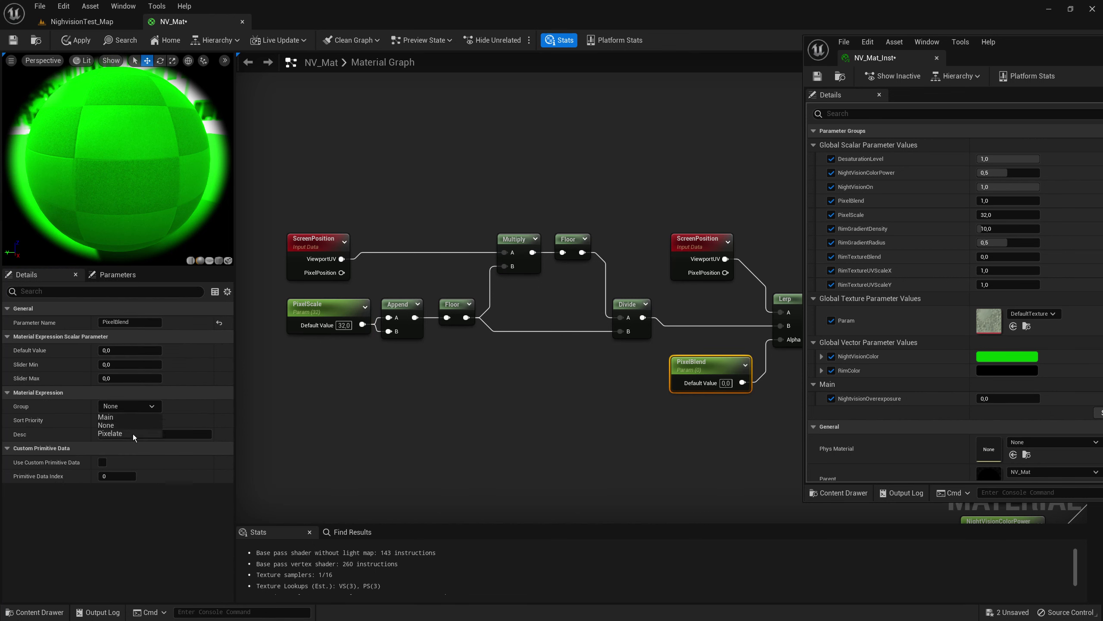
pyautogui.click(142, 427)
pyautogui.click(370, 402)
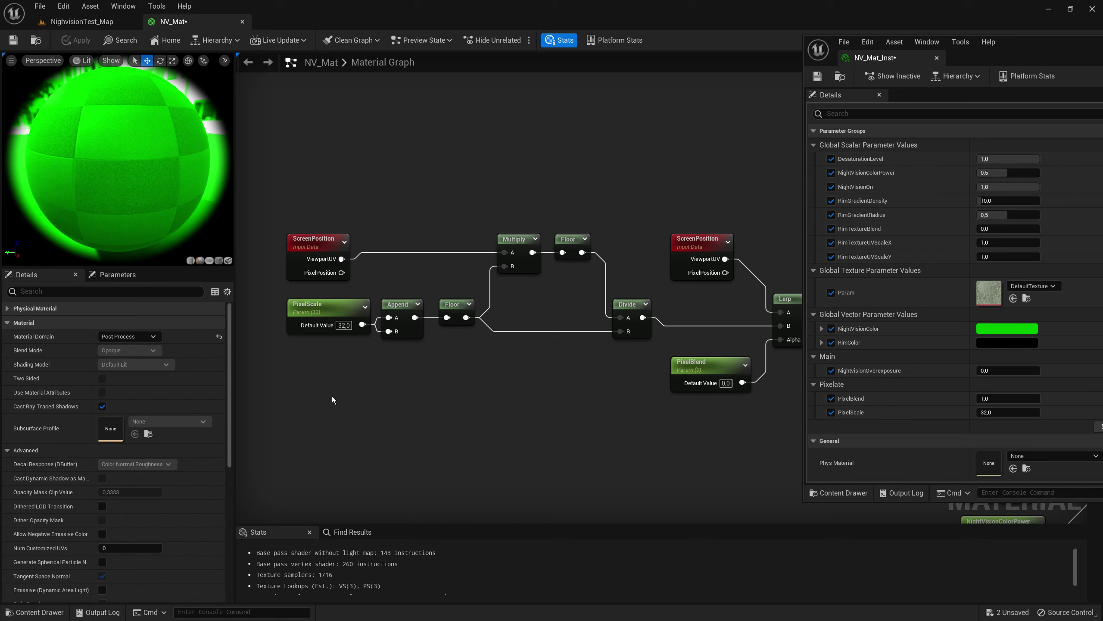
# Set PixelScale's sort priority to 1.
pyautogui.click(313, 308)
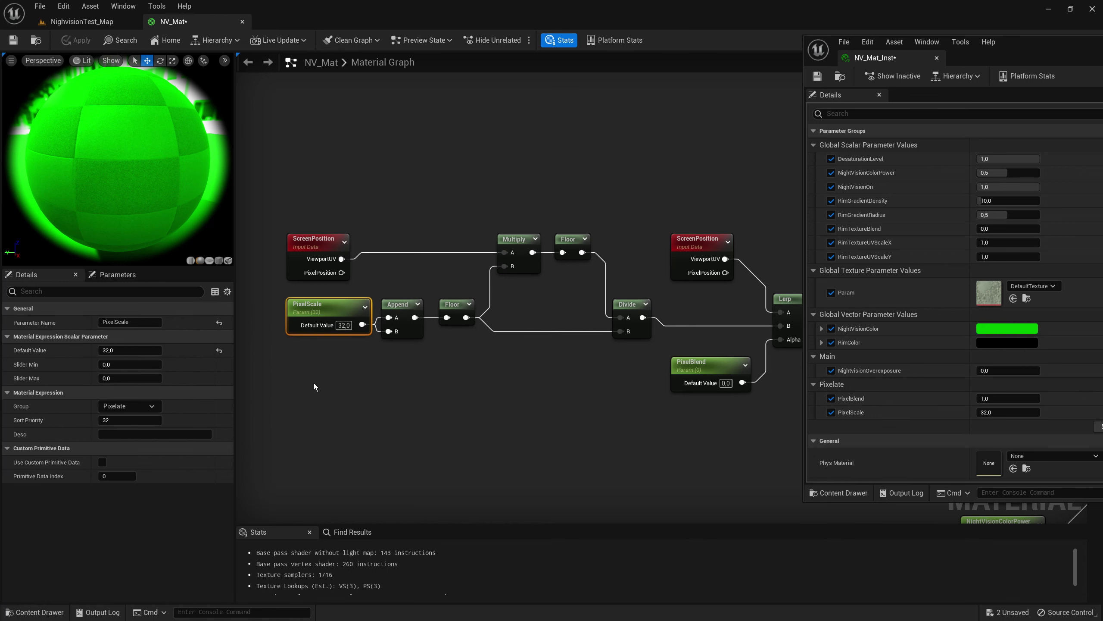
pyautogui.click(150, 418)
pyautogui.write('1')
pyautogui.click(524, 403)
pyautogui.click(703, 365)
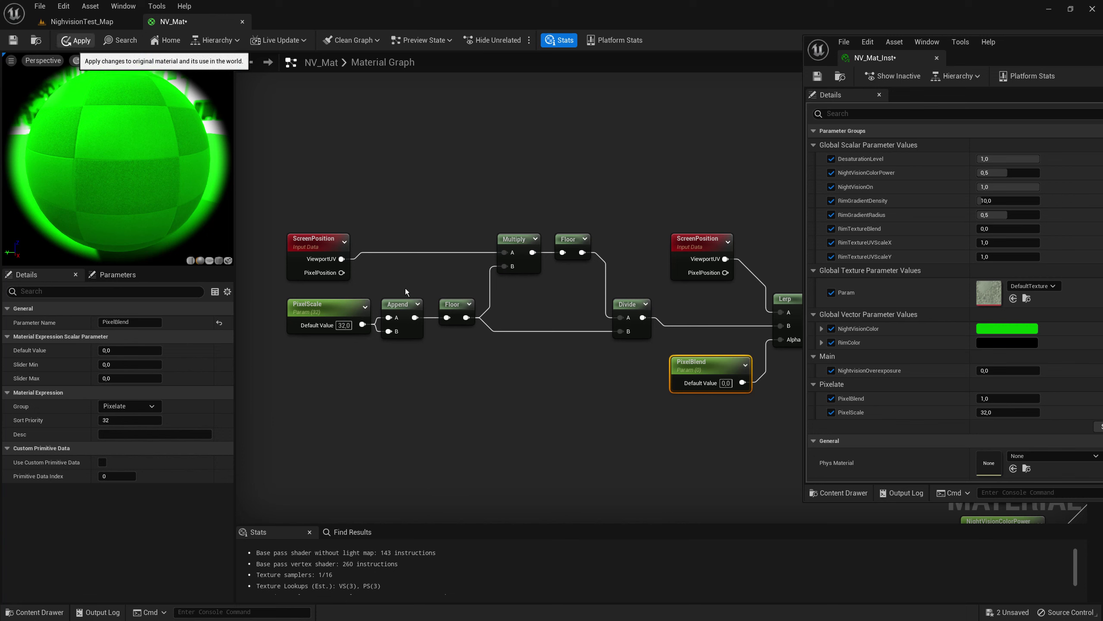
# Apply the NV_Mat changes so they reach NV_Mat_Inst.
pyautogui.click(76, 40)
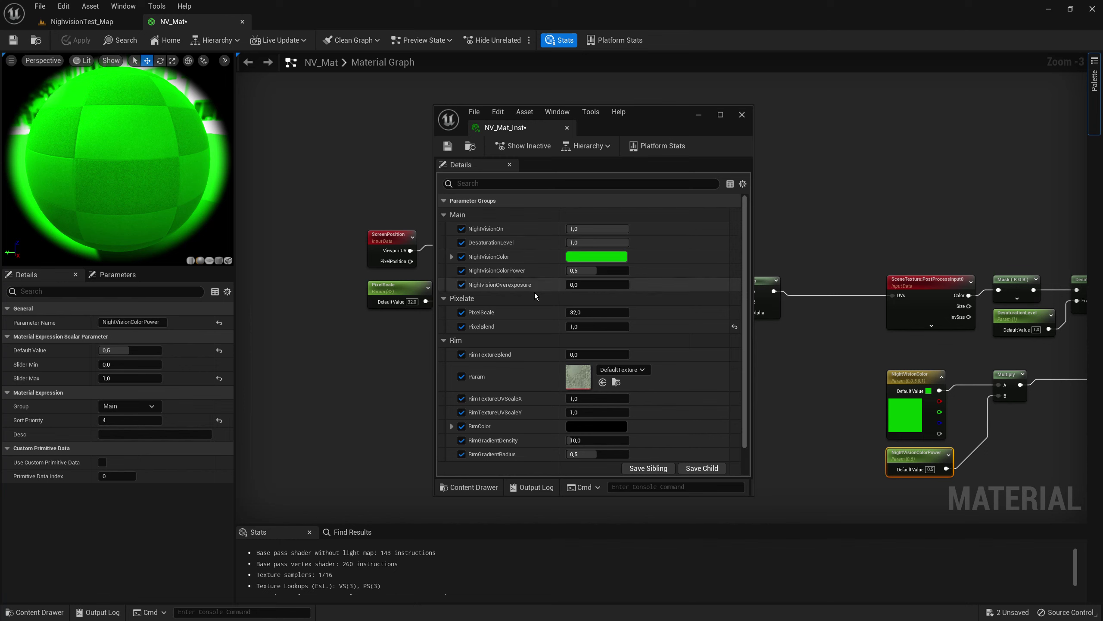
pyautogui.click(445, 215)
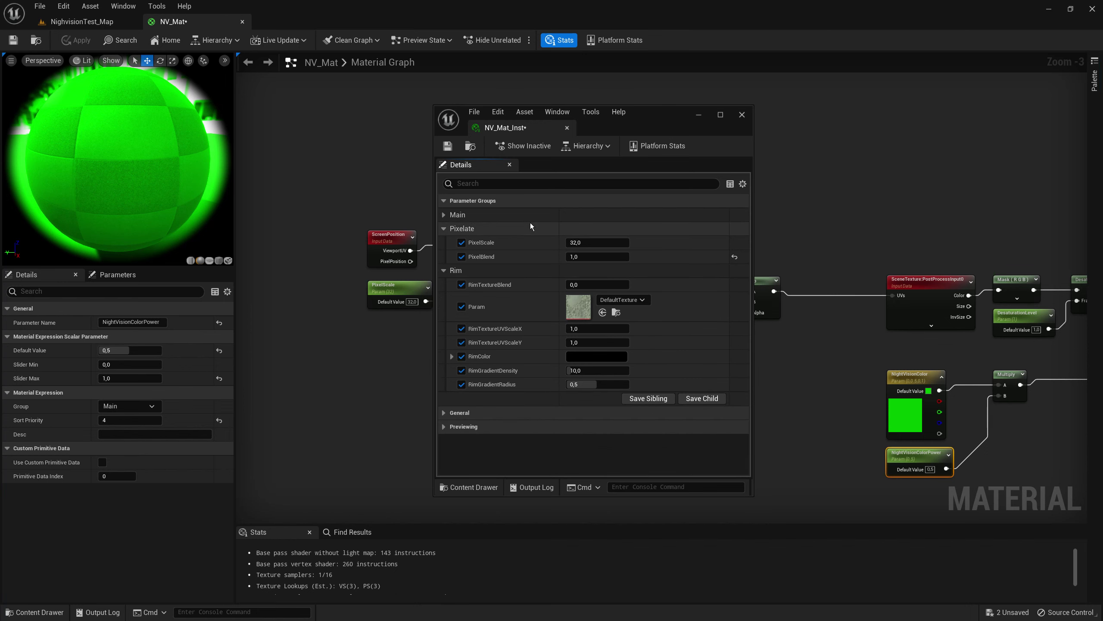
pyautogui.click(443, 228)
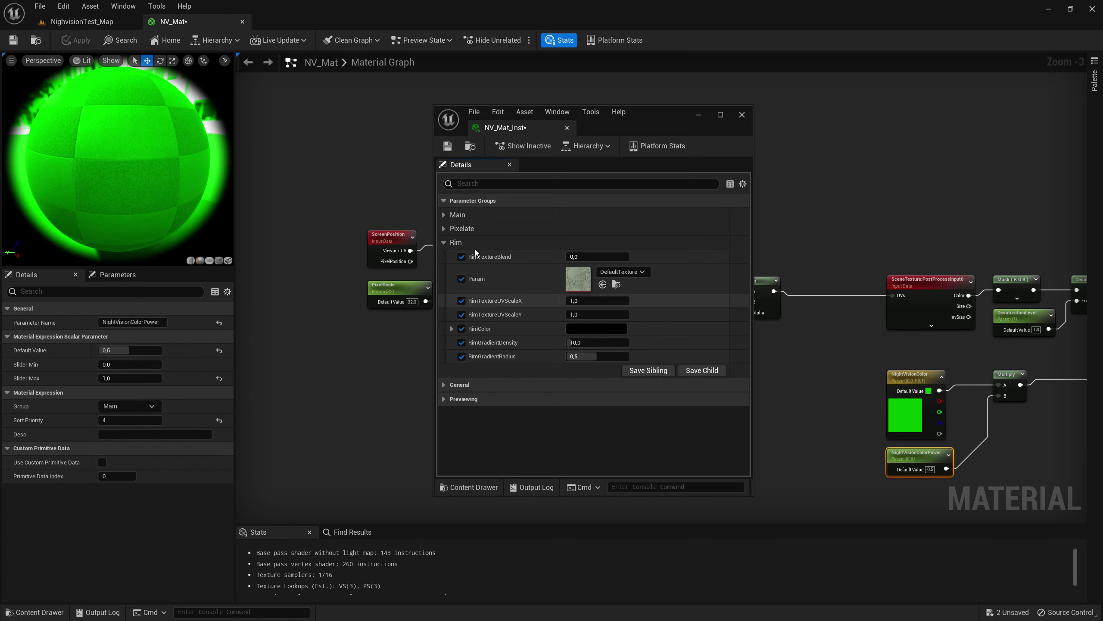
pyautogui.click(443, 243)
pyautogui.click(442, 243)
pyautogui.click(442, 228)
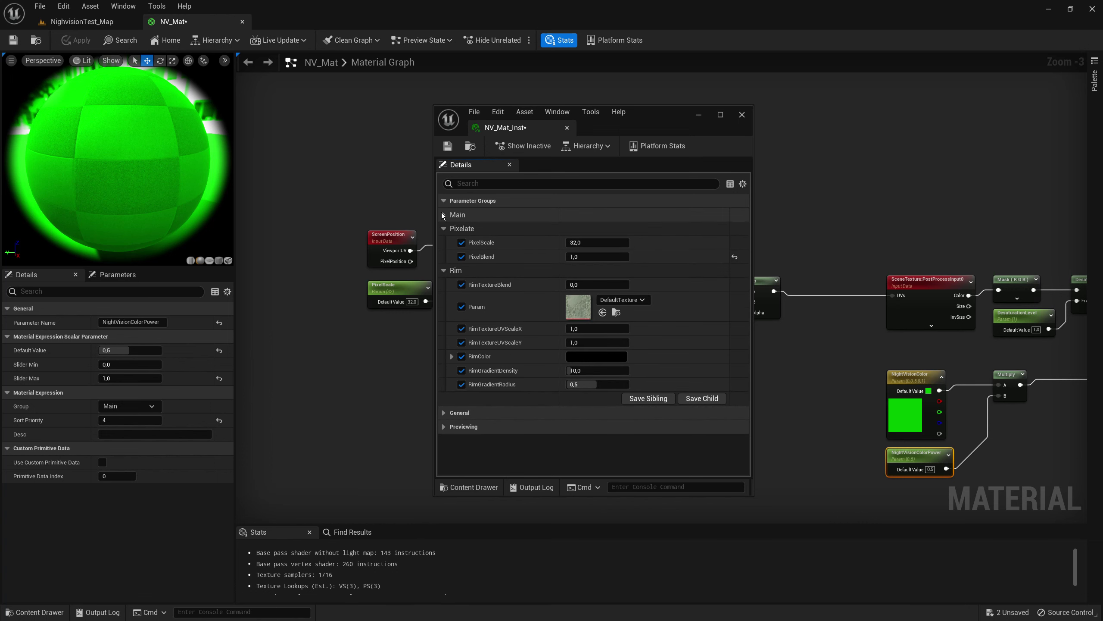
pyautogui.click(442, 214)
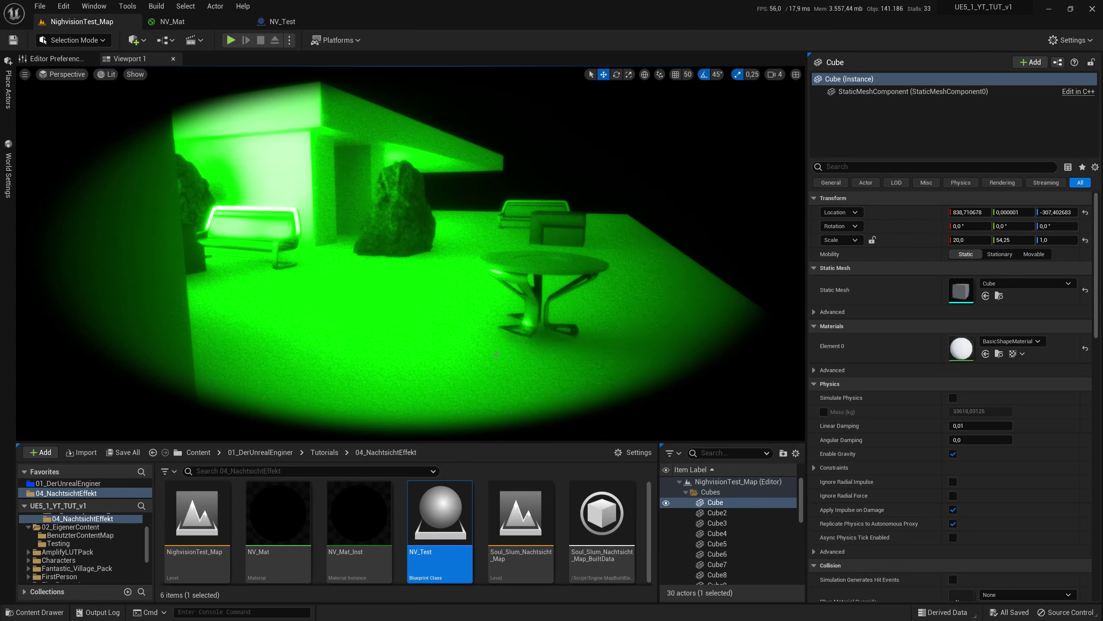
# Open NV_Test's Event Graph and pan to empty space beside the N-key toggle nodes.
pyautogui.moveTo(447, 509)
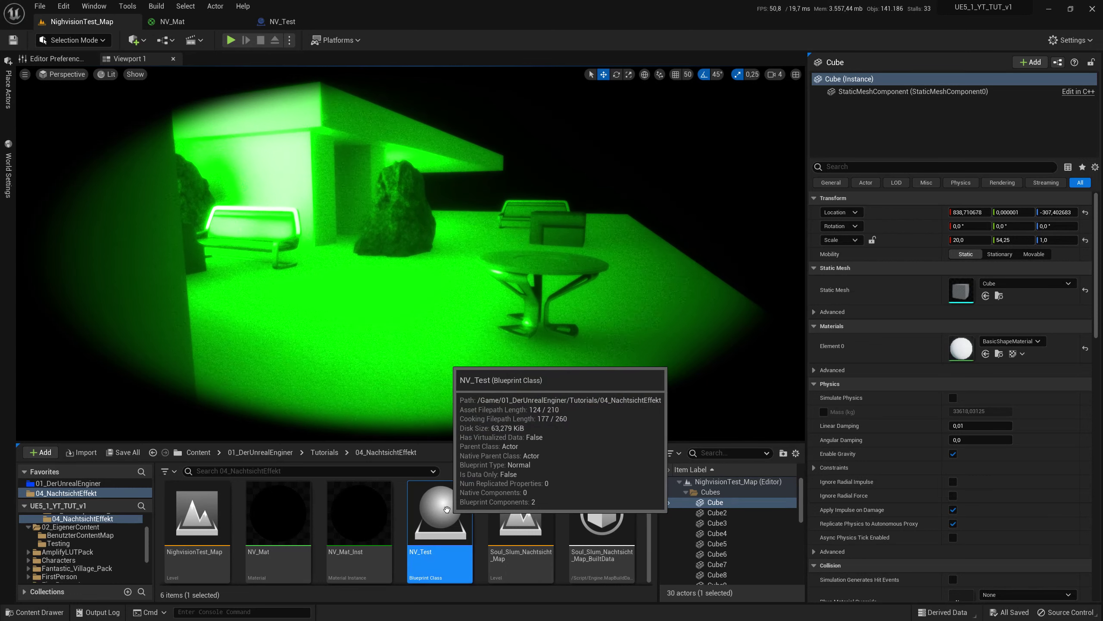
pyautogui.doubleClick(447, 510)
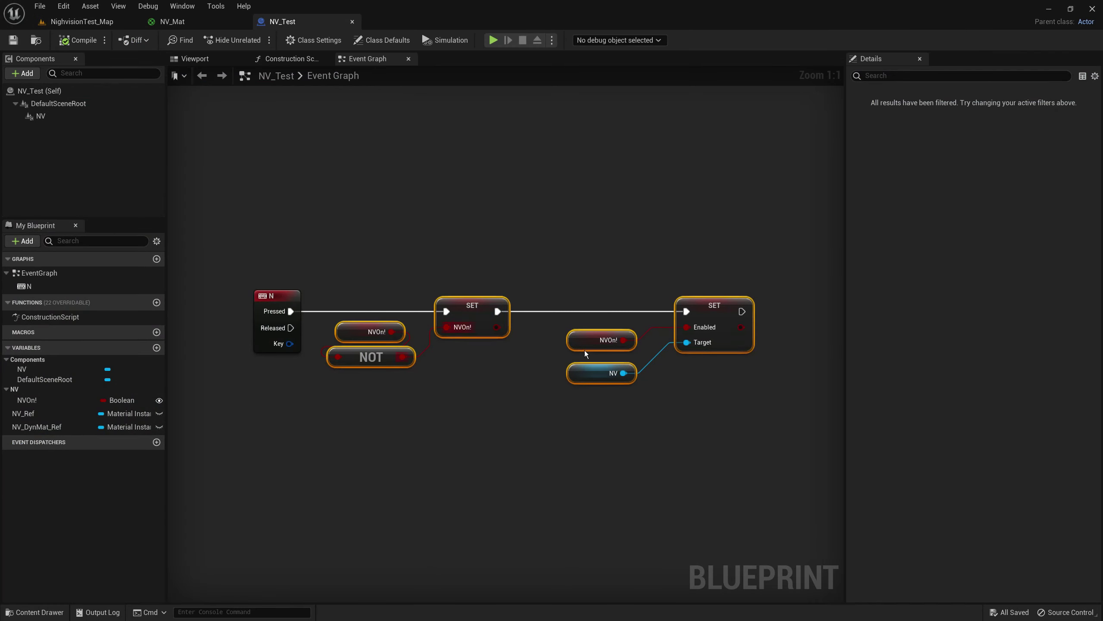
pyautogui.scroll(-3, 648, 432)
pyautogui.moveTo(693, 437); pyautogui.dragTo(625, 435, button='right')
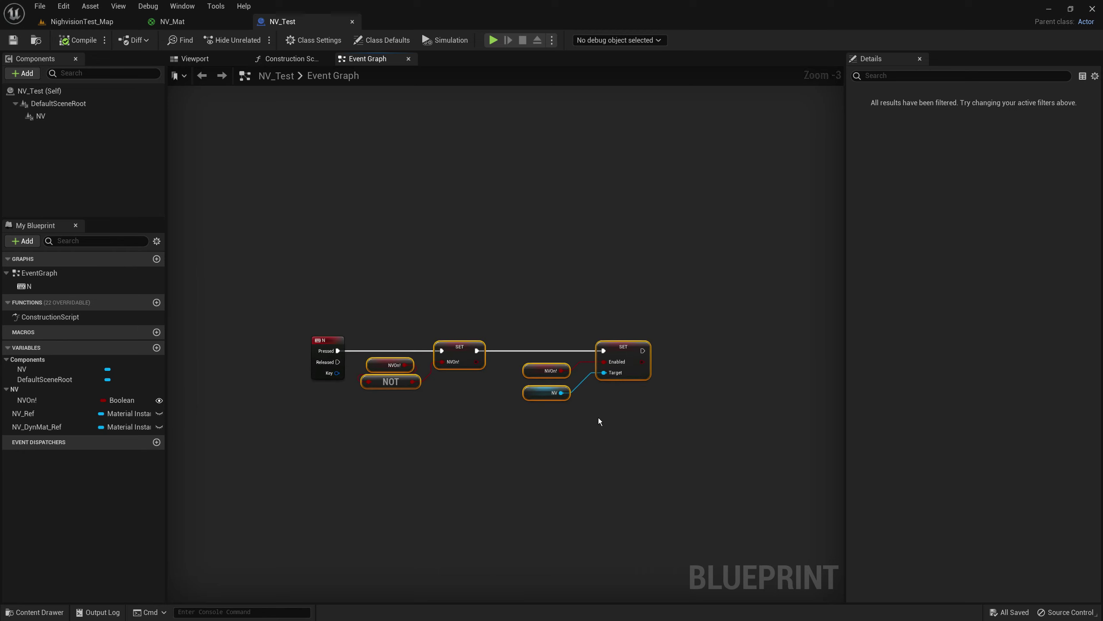
pyautogui.scroll(3, 598, 417)
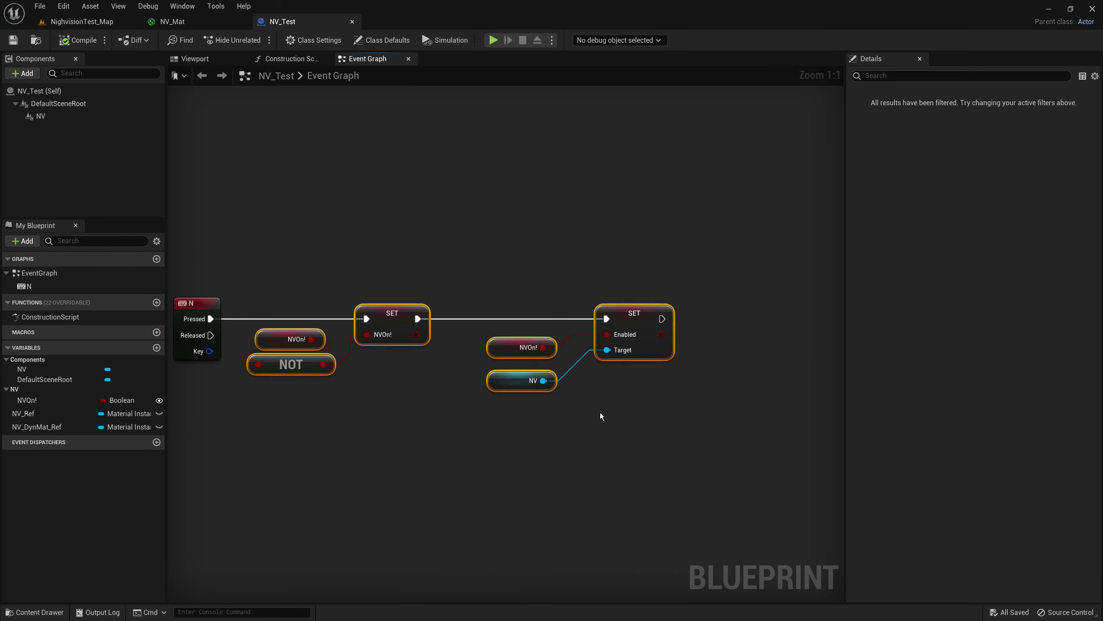
pyautogui.scroll(-3, 647, 430)
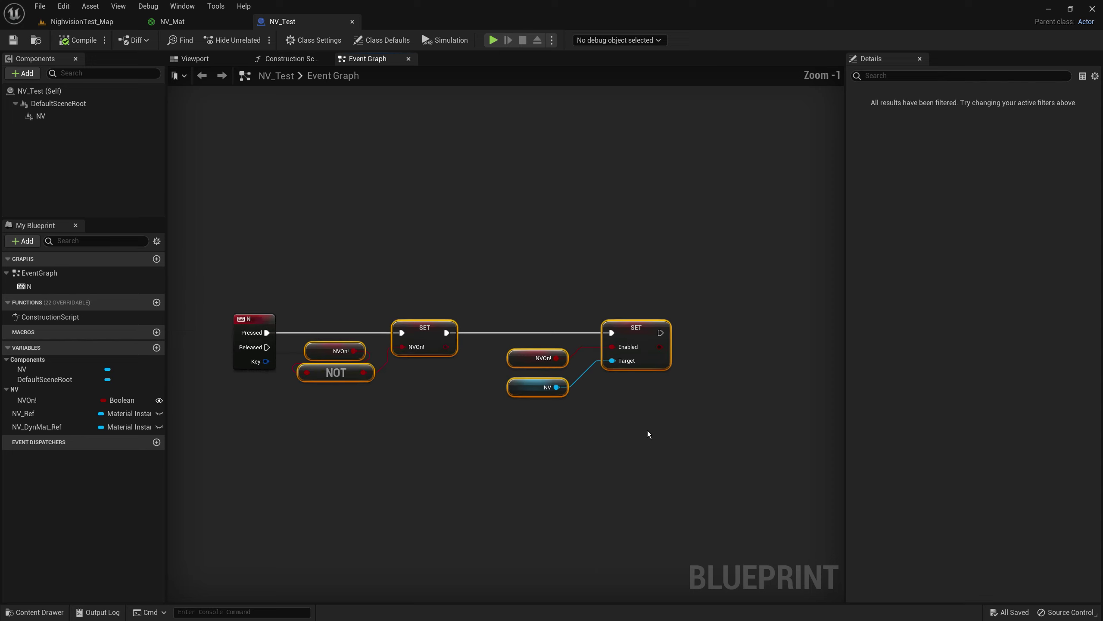
pyautogui.moveTo(372, 233)
pyautogui.mouseDown()
pyautogui.moveTo(692, 530)
pyautogui.moveTo(685, 494)
pyautogui.mouseUp()
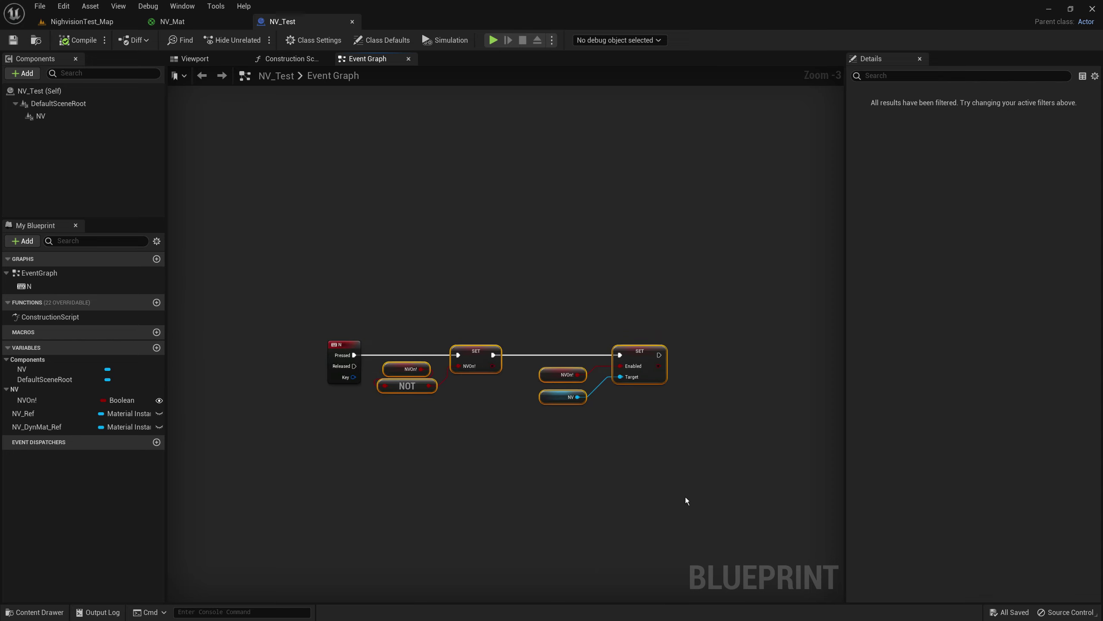
pyautogui.click(685, 443)
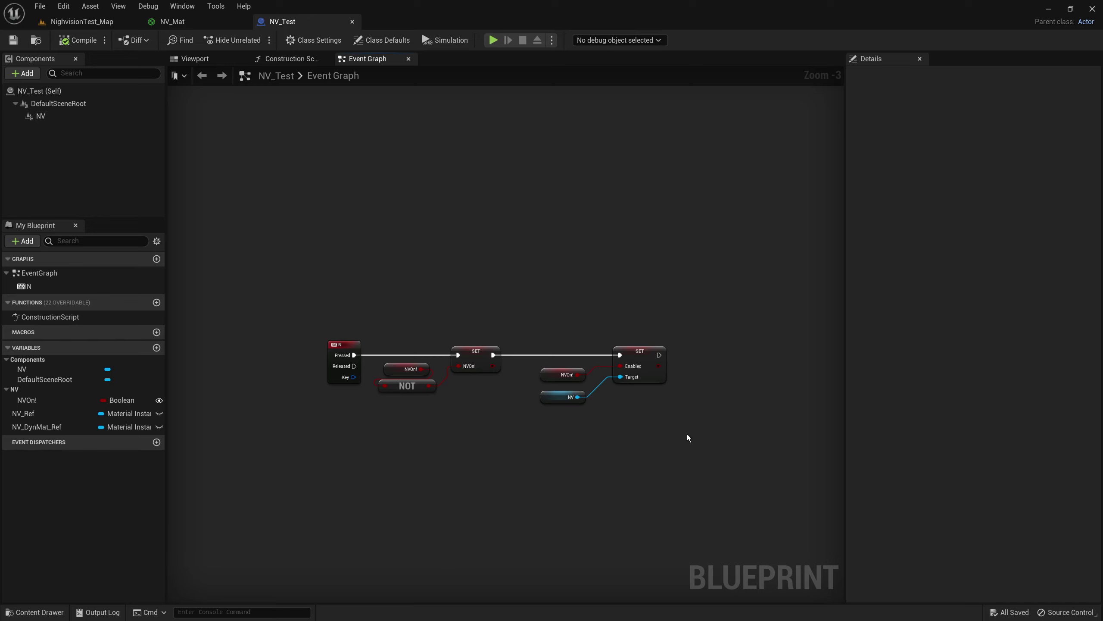
pyautogui.moveTo(687, 433); pyautogui.dragTo(419, 291)
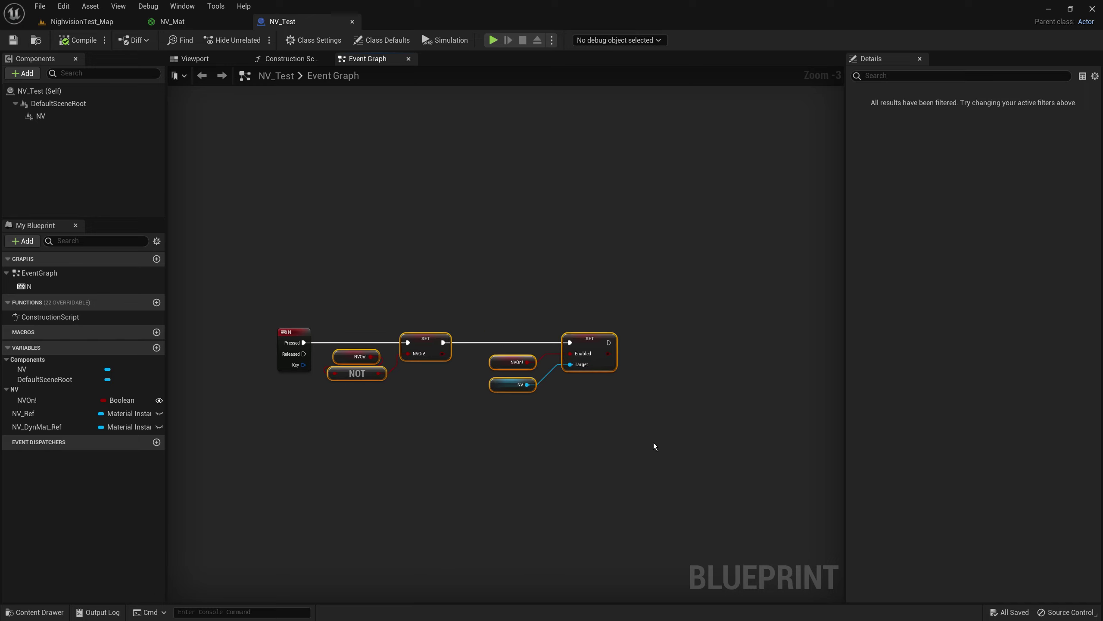
pyautogui.click(678, 420)
pyautogui.moveTo(678, 421); pyautogui.dragTo(428, 376, button='right')
pyautogui.scroll(3, 494, 347)
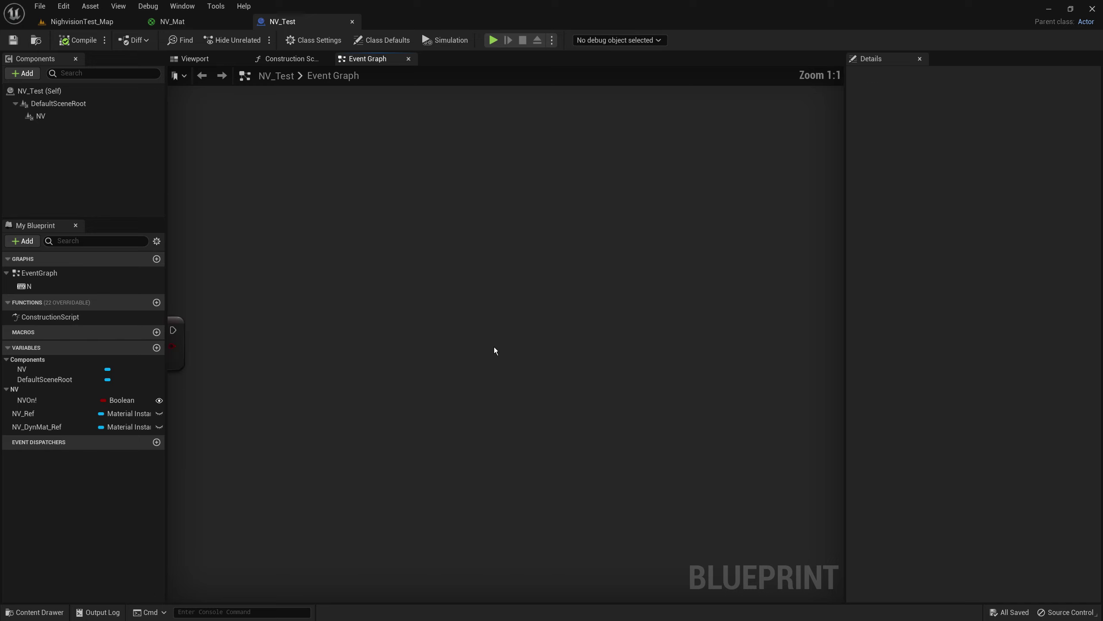
# Add a Timeline node named NV_ON_OFF and open its timeline editor.
pyautogui.rightClick(484, 329)
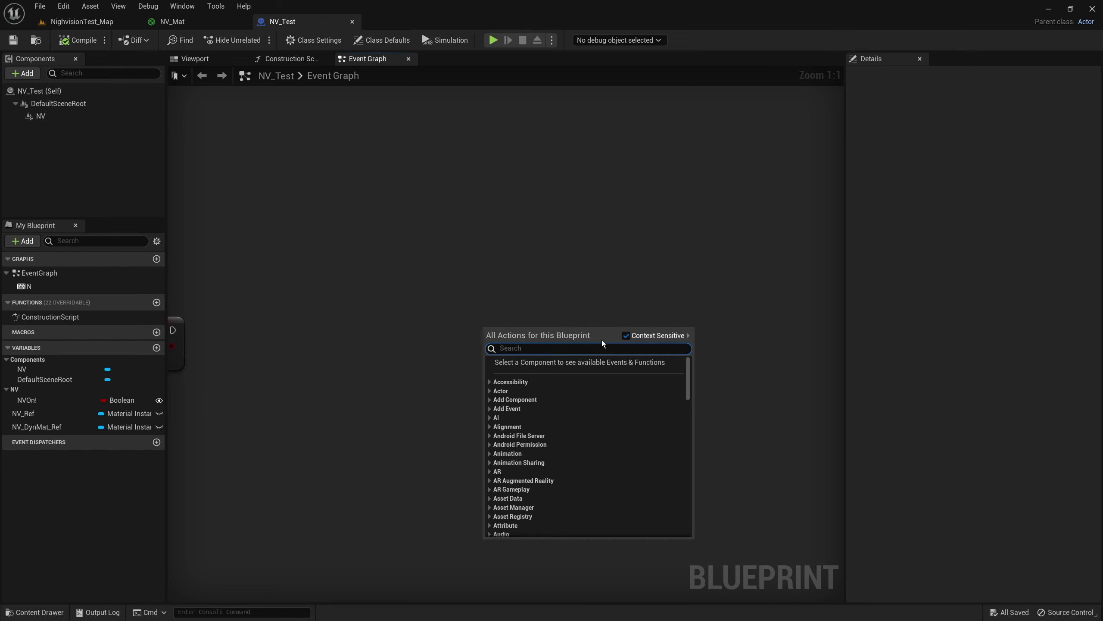
pyautogui.write('timel')
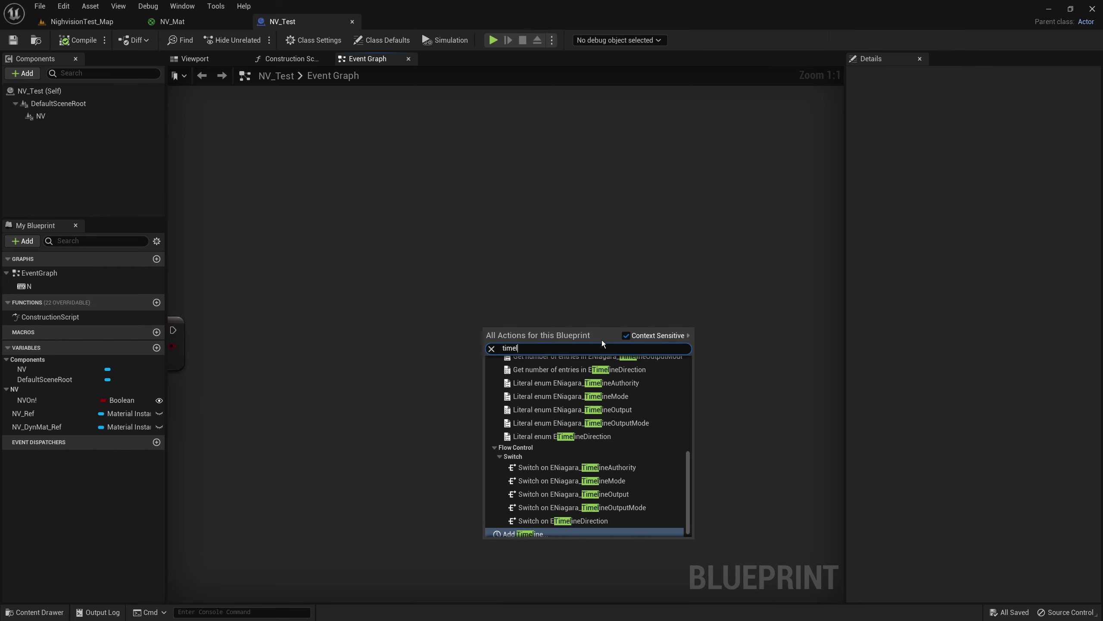
pyautogui.click(526, 534)
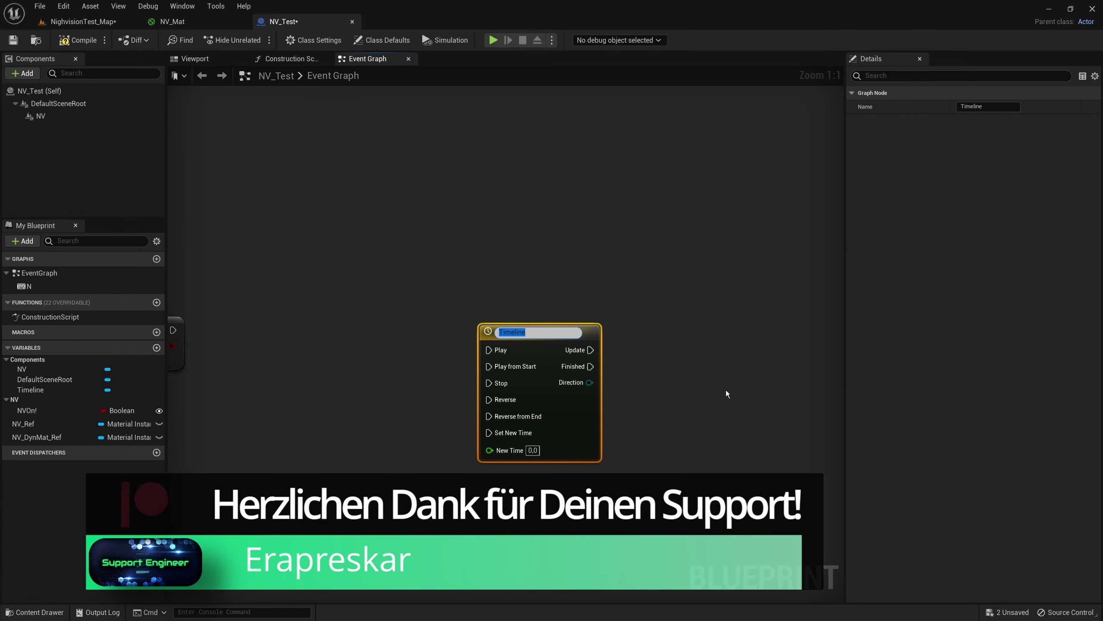
pyautogui.write('NV_')
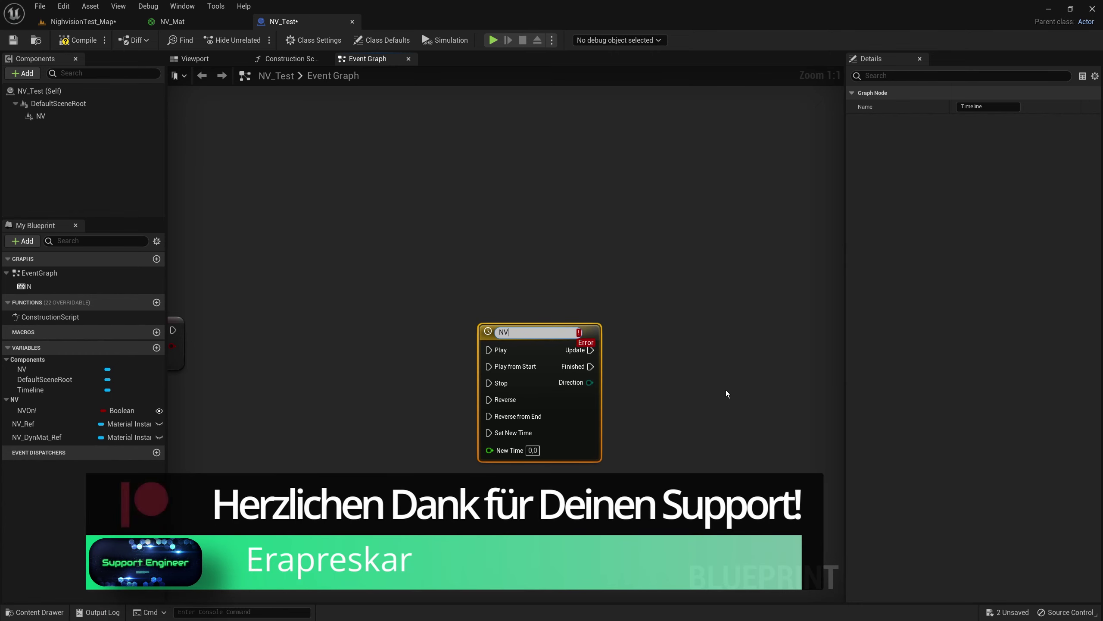
pyautogui.write('ON_OFF')
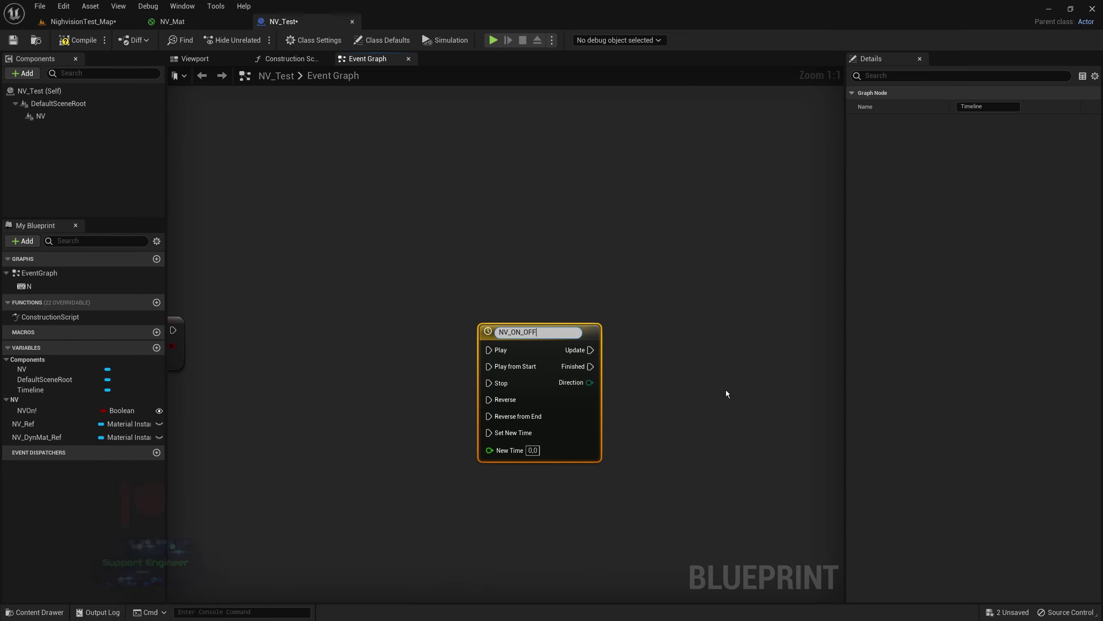
pyautogui.press('Return')
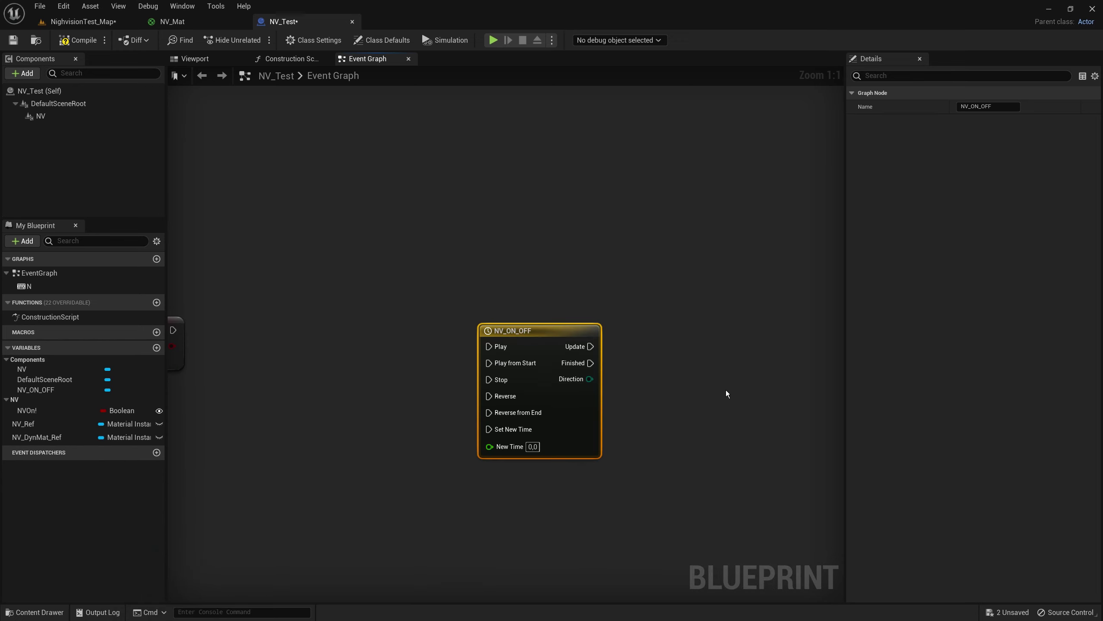
pyautogui.doubleClick(558, 384)
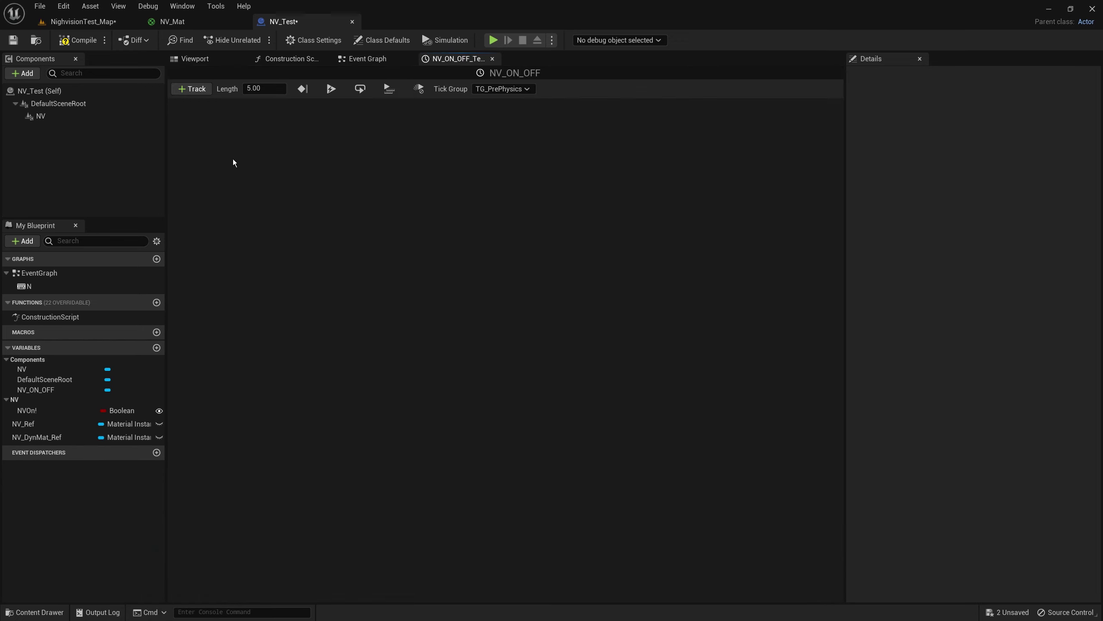
# Add a float track named NV to the NV_ON_OFF timeline.
pyautogui.click(198, 90)
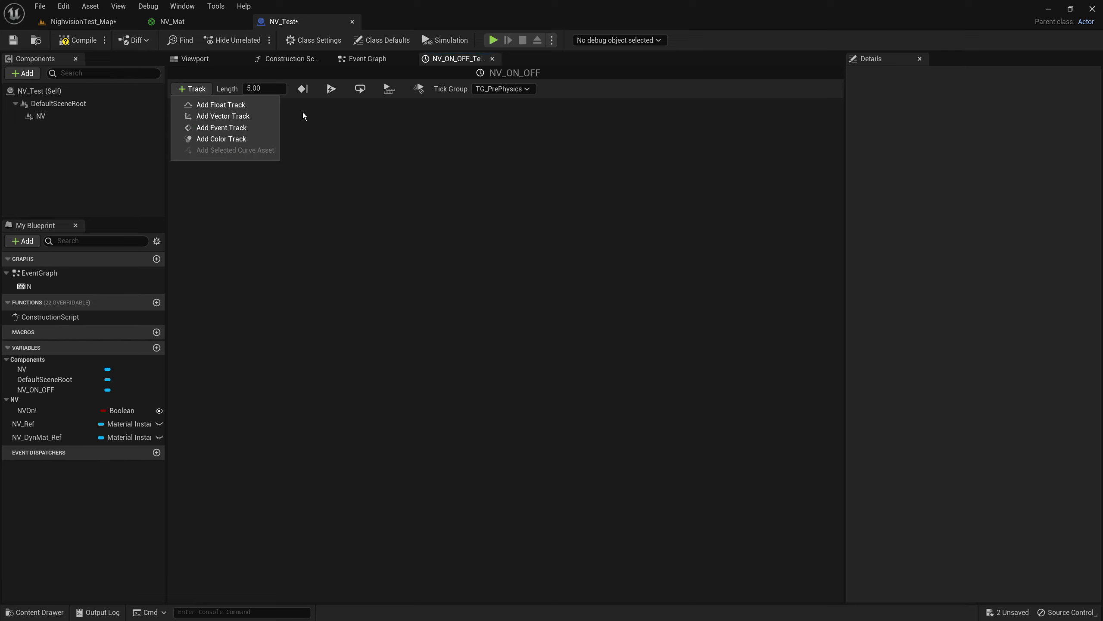
pyautogui.click(253, 106)
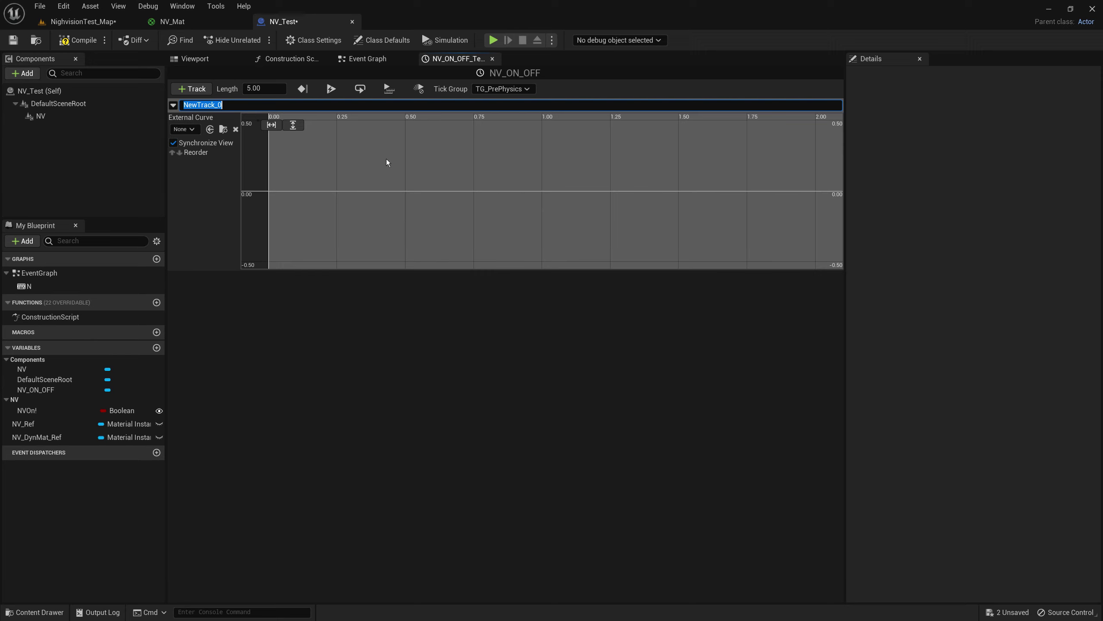
pyautogui.write('NV')
pyautogui.press('Return')
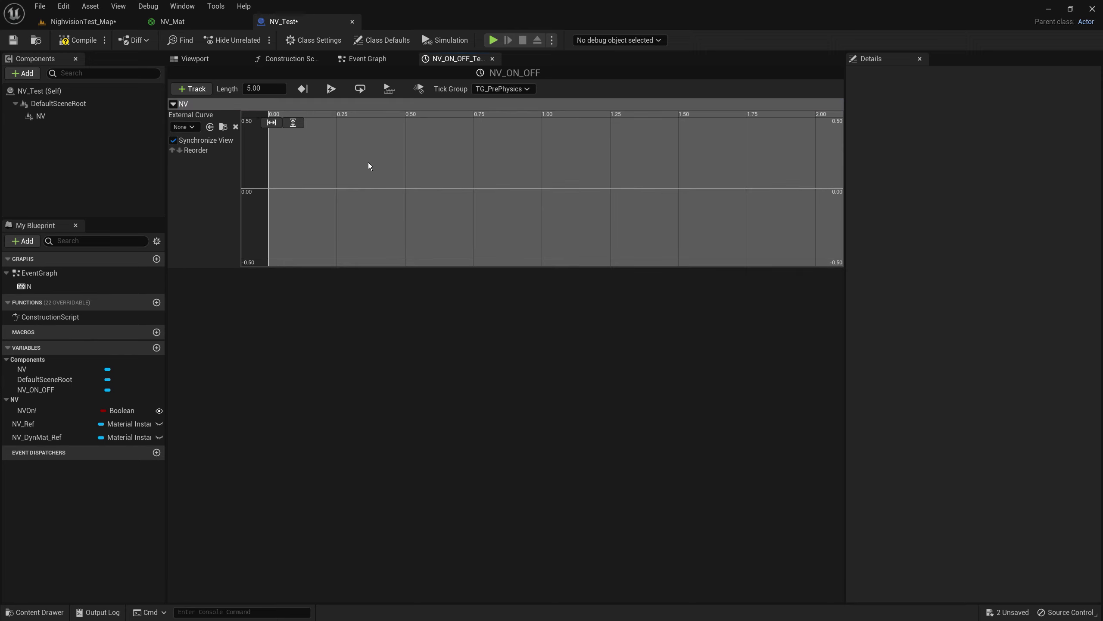
# Shorten the timeline length to 0.5.
pyautogui.click(262, 90)
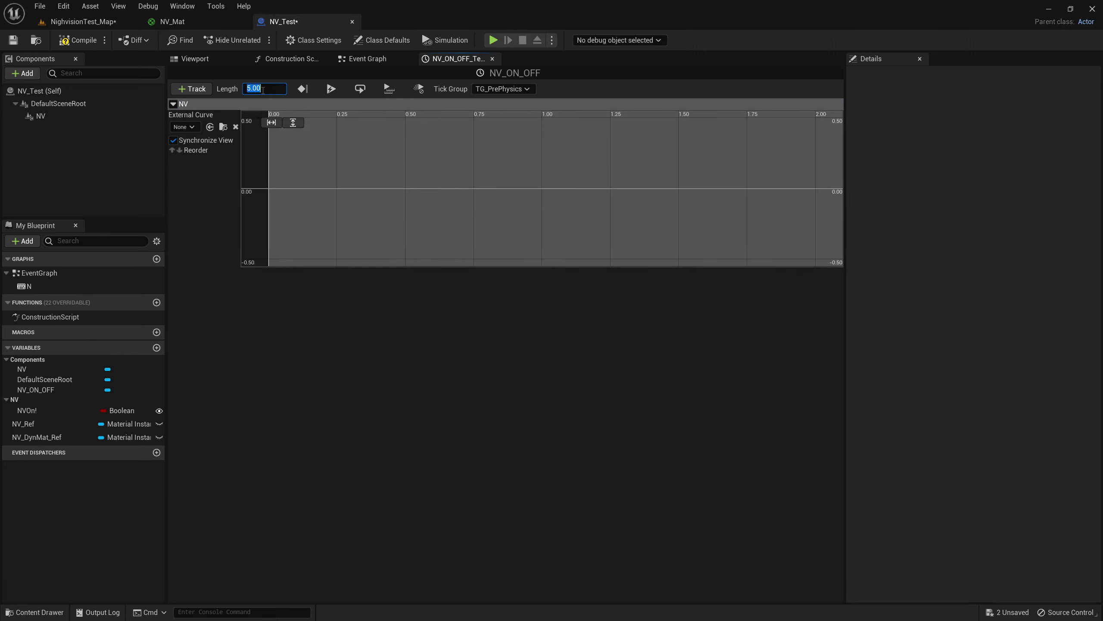
pyautogui.write('0.5')
pyautogui.press('Return')
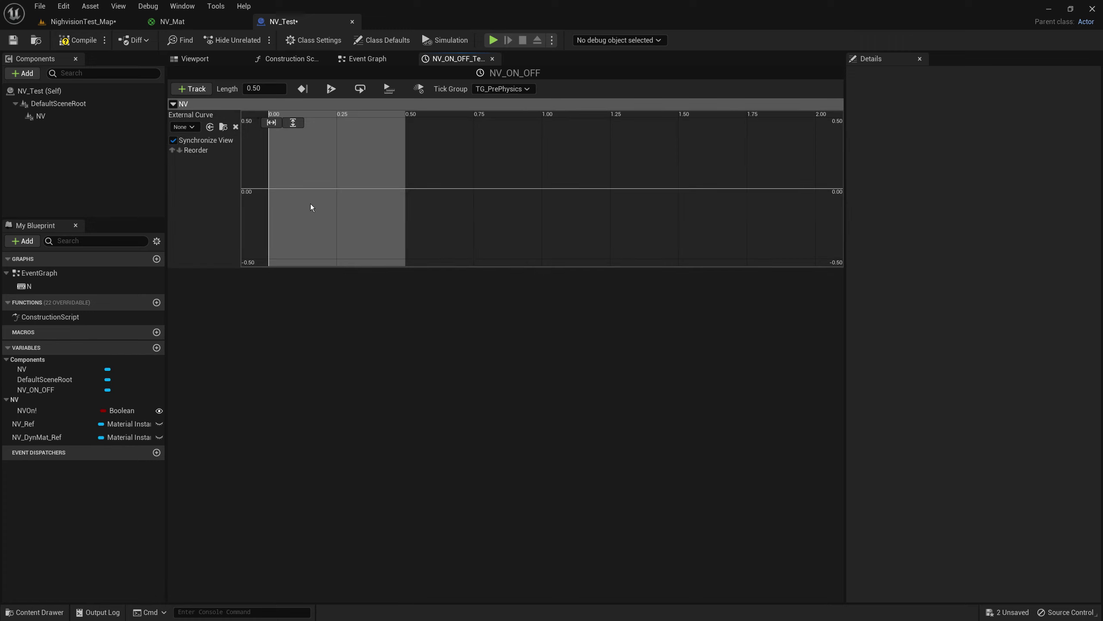
# Add two keys to the NV curve and set the first to time 0, value 0.
pyautogui.moveTo(341, 198); pyautogui.dragTo(362, 201, button='right')
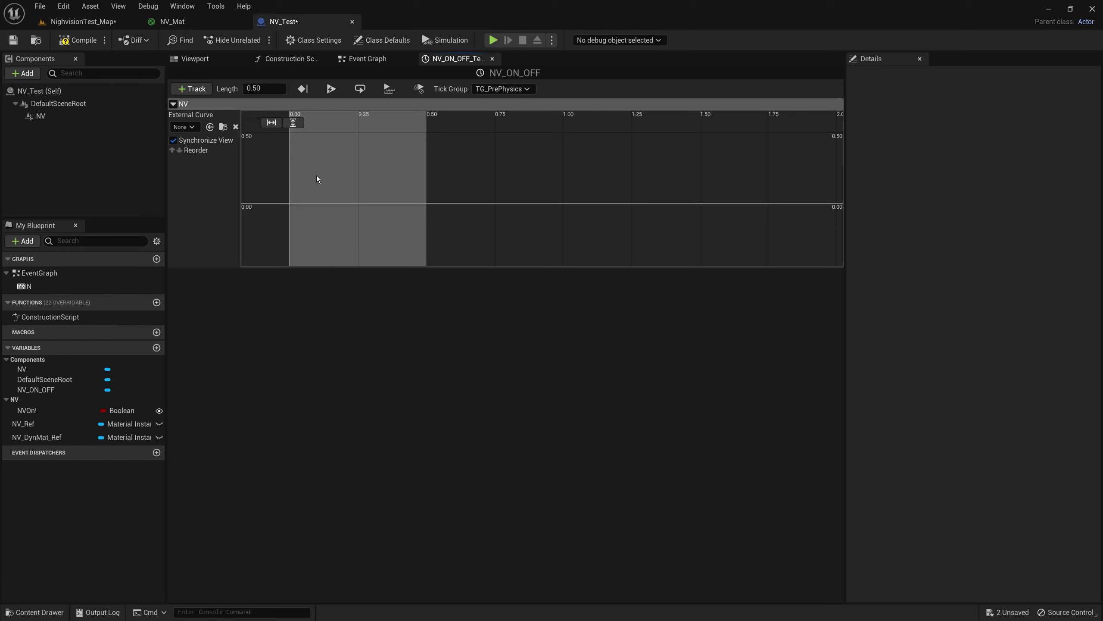
pyautogui.rightClick(317, 176)
pyautogui.click(343, 198)
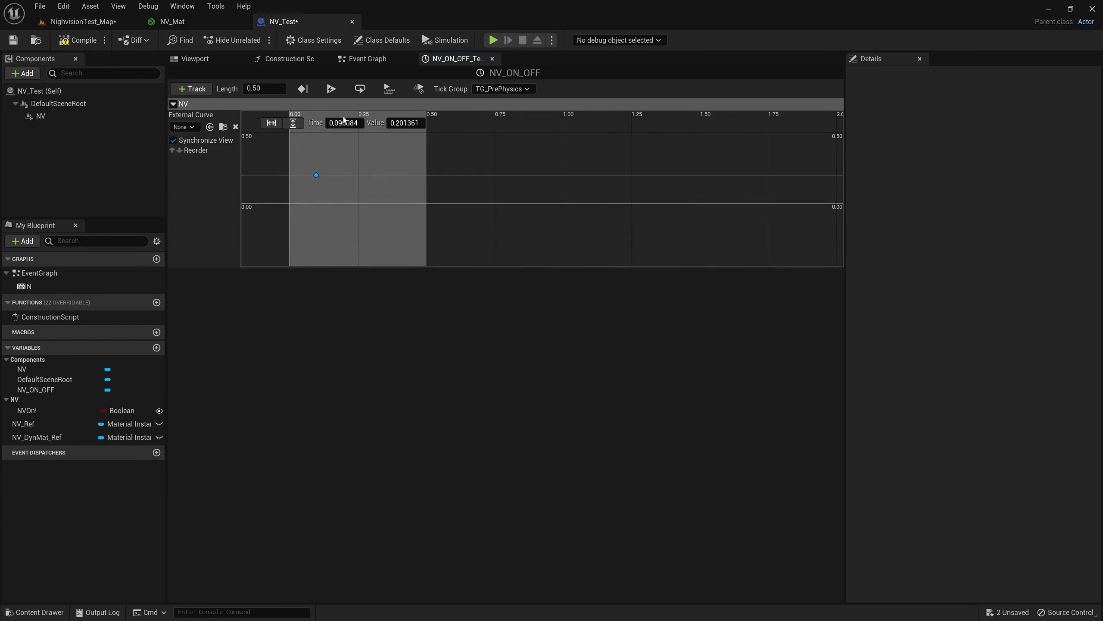
pyautogui.rightClick(349, 150)
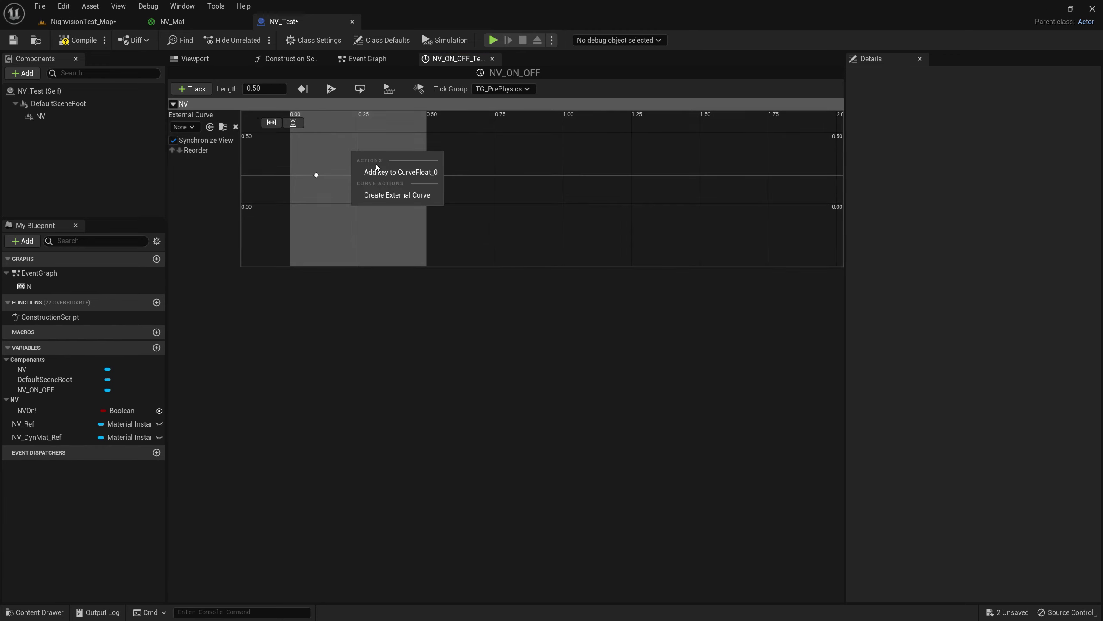
pyautogui.click(377, 172)
pyautogui.click(317, 175)
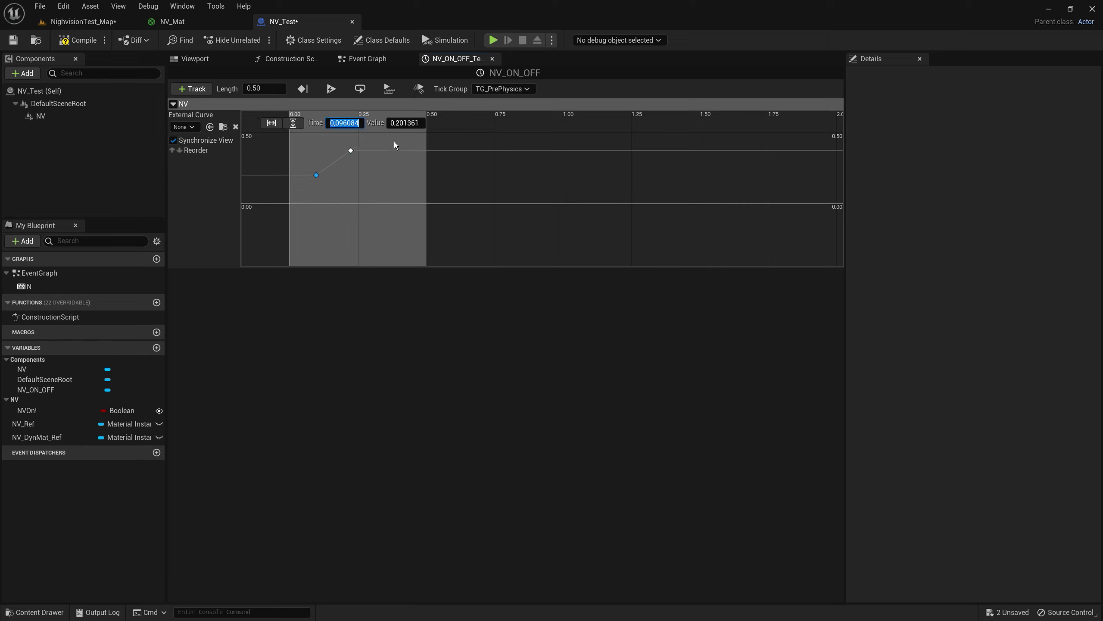
pyautogui.write('0')
pyautogui.press('Return')
pyautogui.press('Tab')
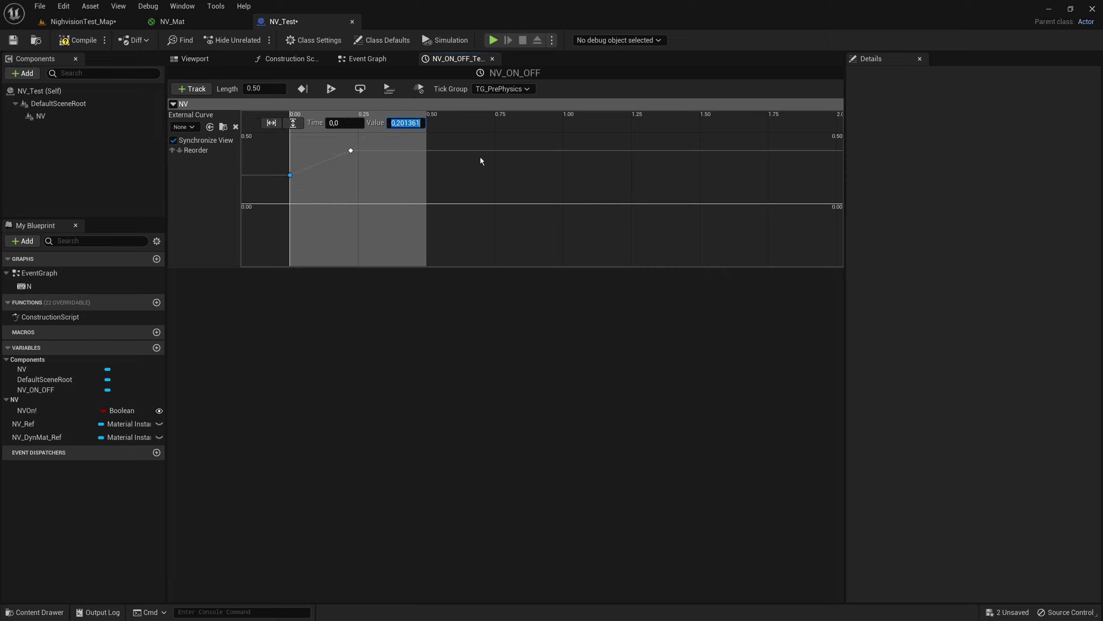
pyautogui.write('0')
pyautogui.press('Return')
# Set the second key to time 0.5, value 1.0, and fit the curve in view.
pyautogui.moveTo(332, 151); pyautogui.dragTo(332, 151)
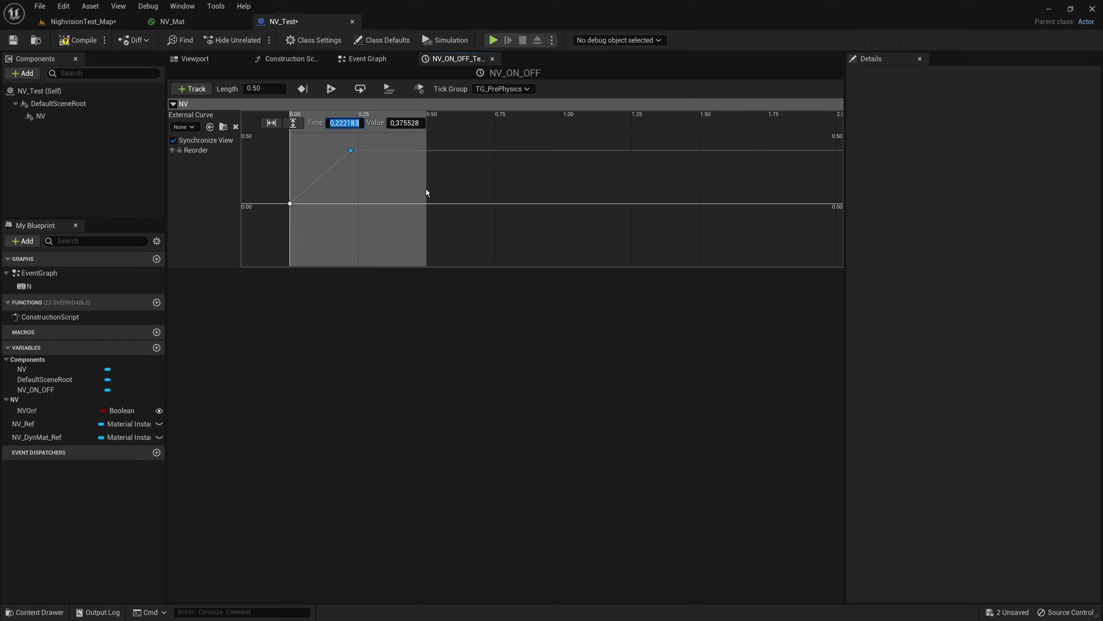
pyautogui.write('0,5')
pyautogui.press('Return')
pyautogui.press('Tab')
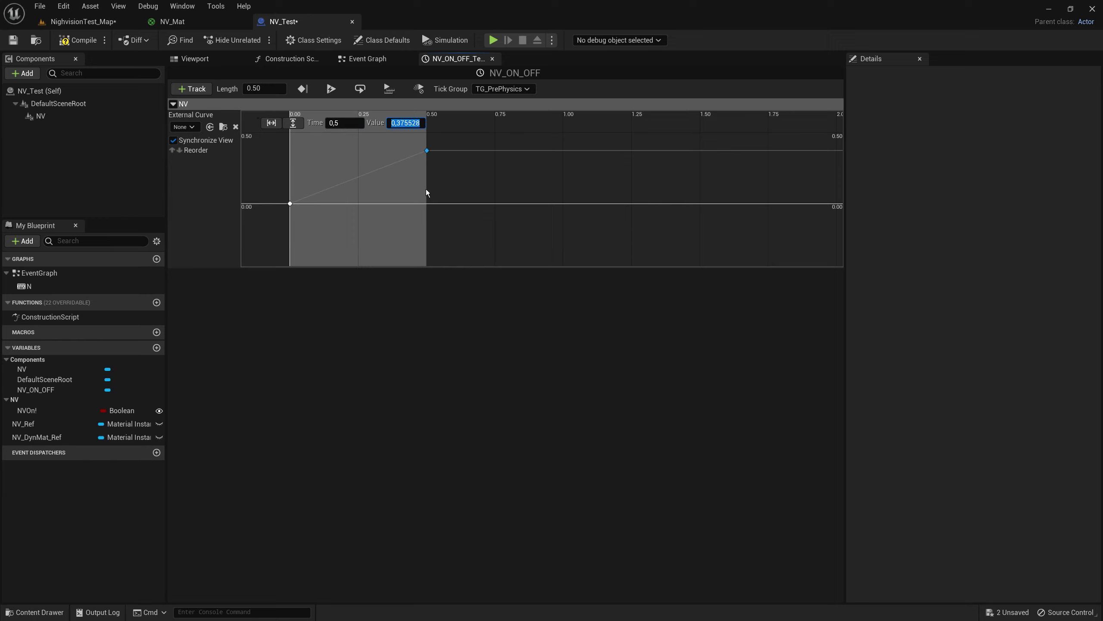
pyautogui.write('1,0')
pyautogui.press('Return')
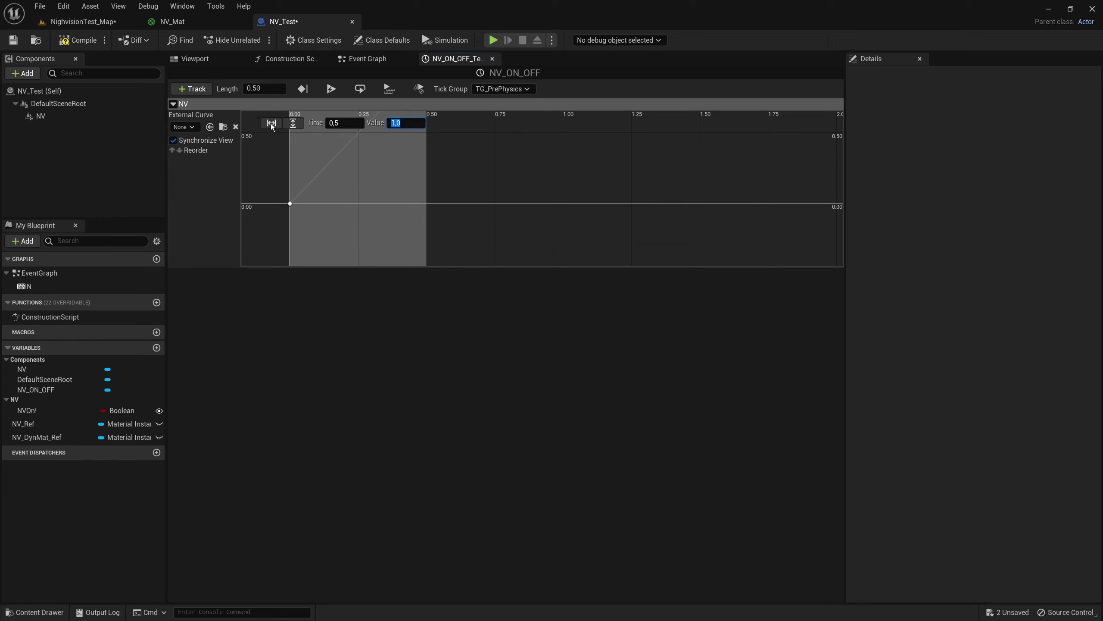
pyautogui.click(272, 124)
pyautogui.click(293, 123)
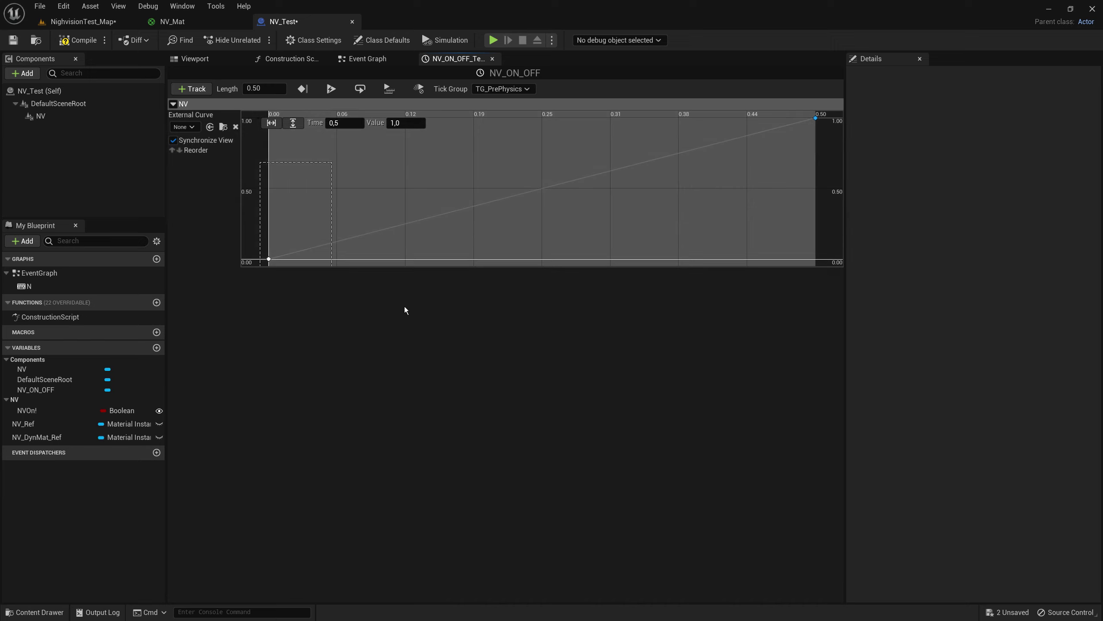
pyautogui.click(795, 128)
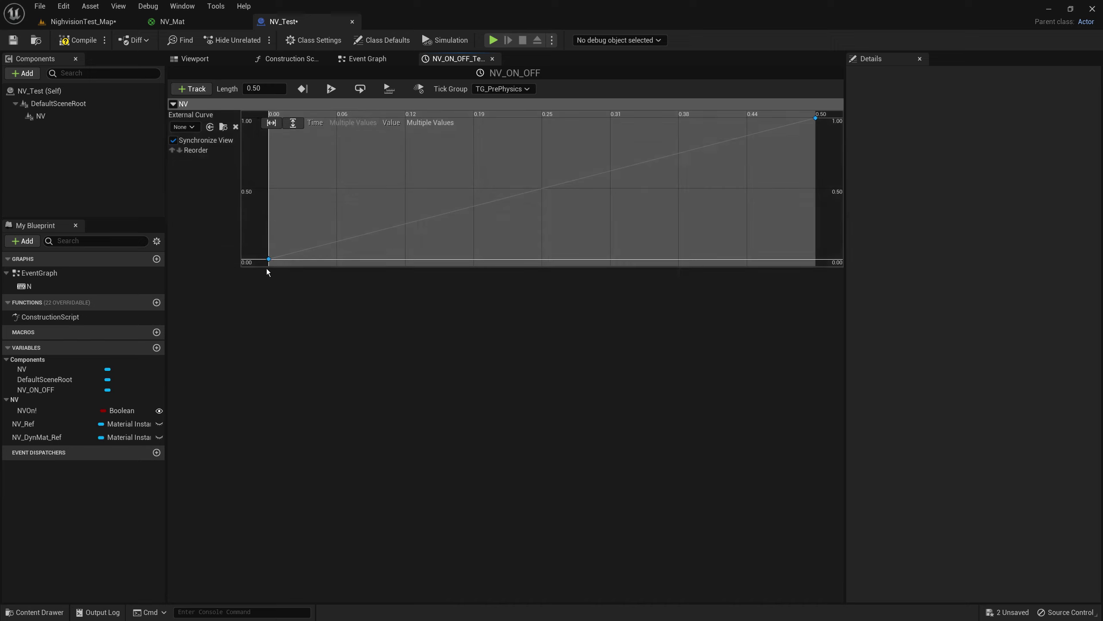
# Give the NV keys Auto interpolation with a steeper starting tangent, then compile and save NV_Test.
pyautogui.rightClick(816, 117)
pyautogui.click(827, 140)
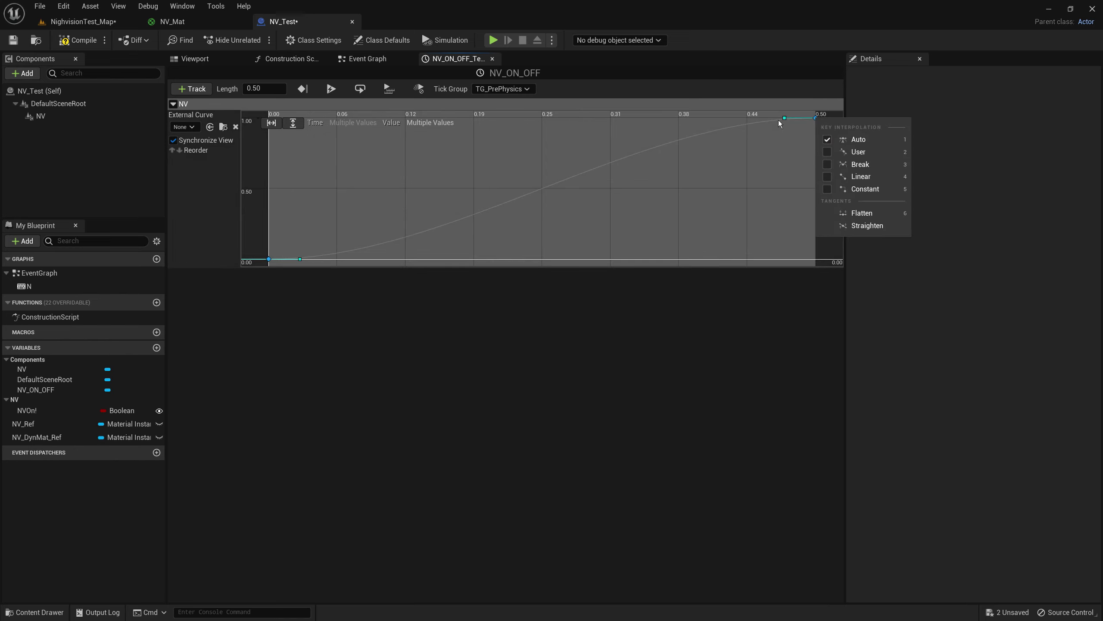
pyautogui.click(546, 304)
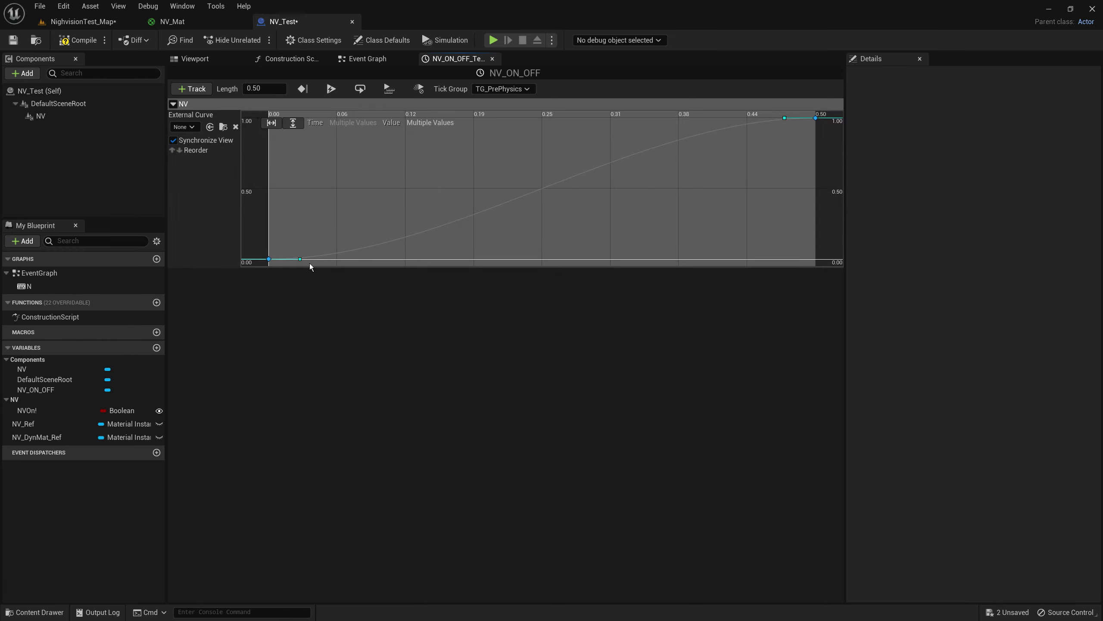
pyautogui.moveTo(300, 259)
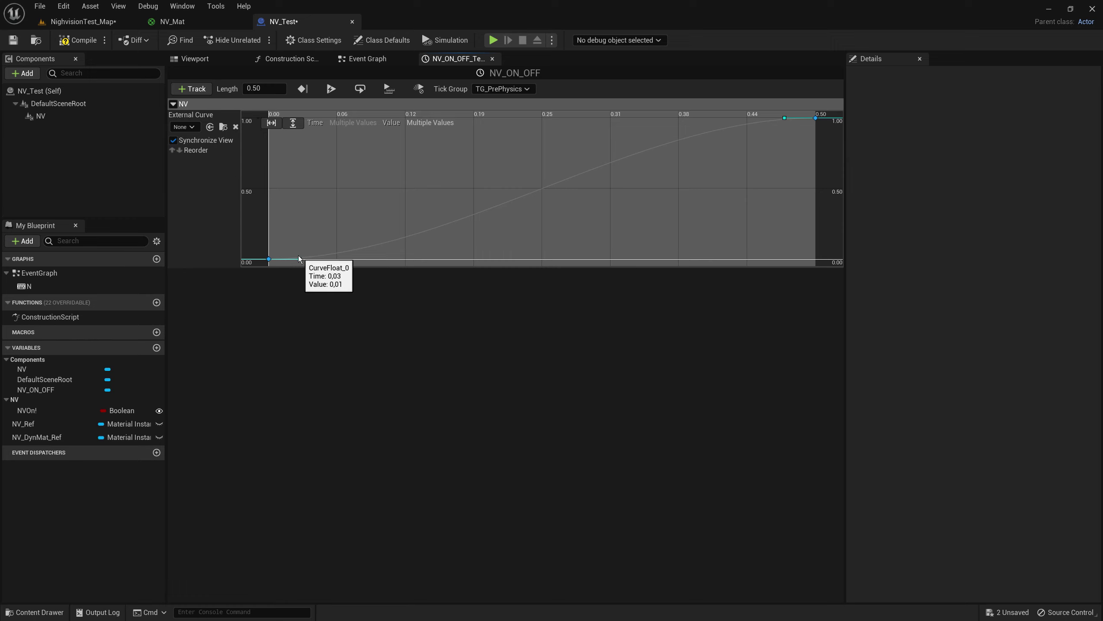
pyautogui.moveTo(300, 258); pyautogui.dragTo(295, 243)
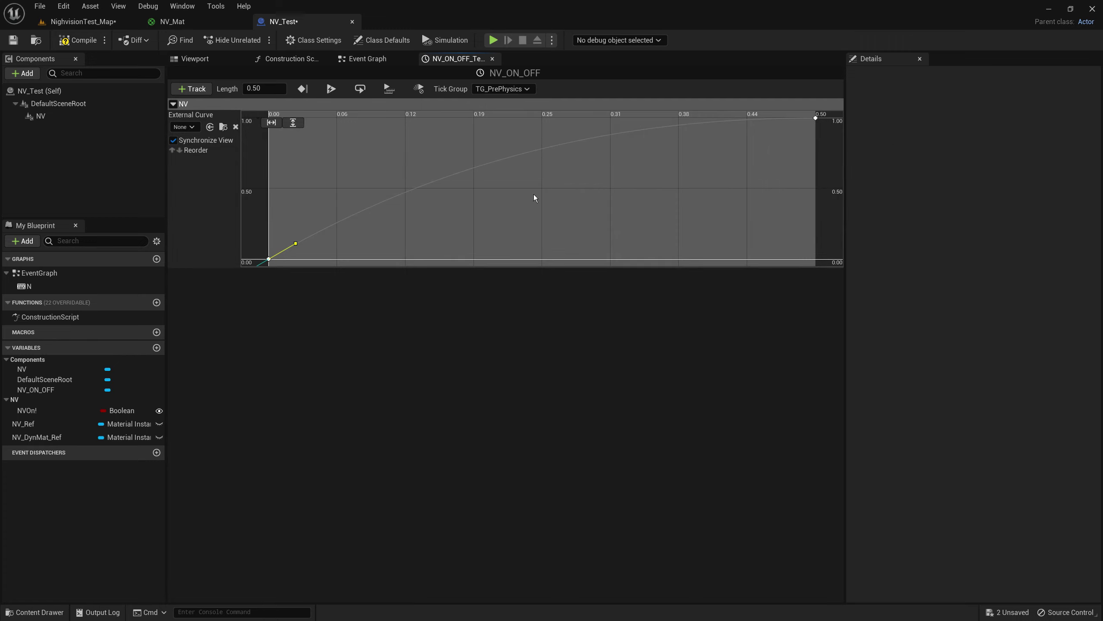
pyautogui.moveTo(297, 249)
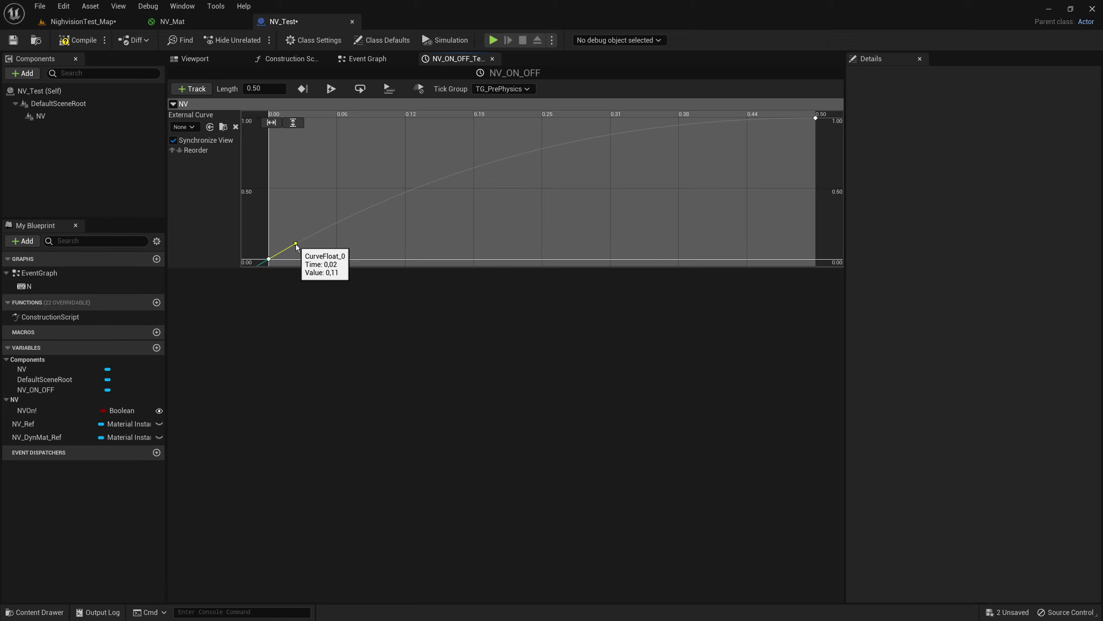
pyautogui.moveTo(296, 248); pyautogui.dragTo(298, 251)
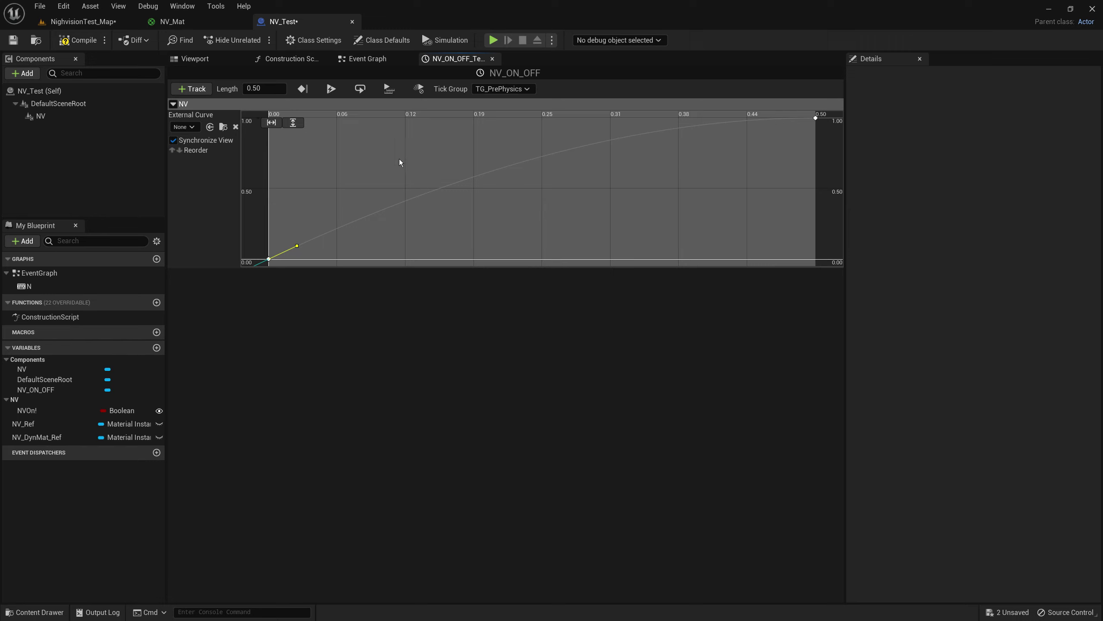
pyautogui.click(78, 40)
pyautogui.click(13, 40)
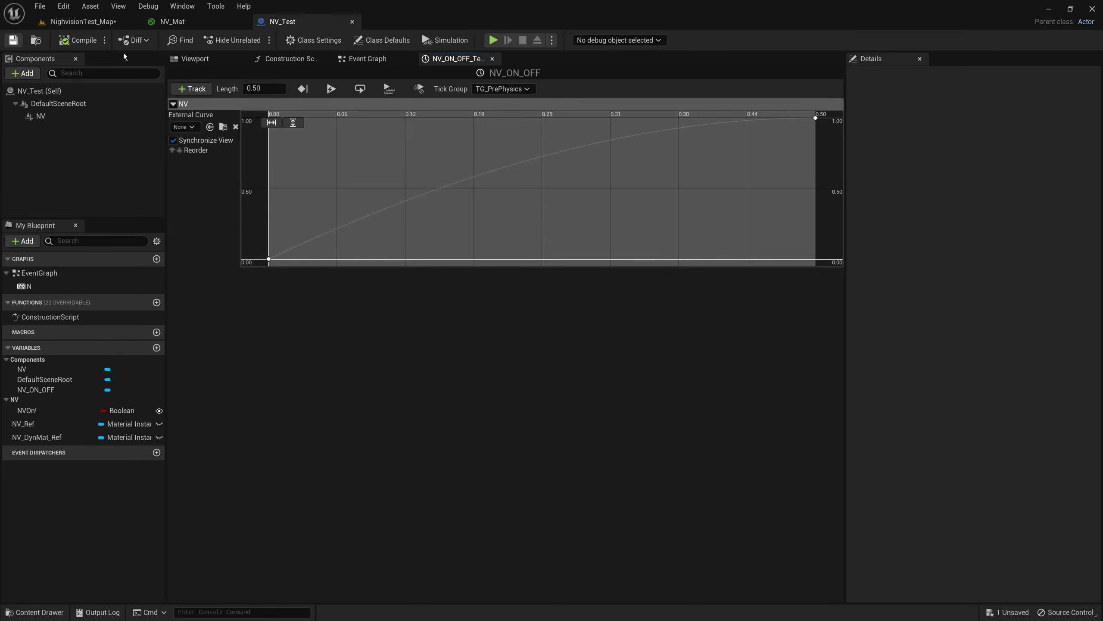
# Return to the Event Graph and pan so the NV_ON_OFF node sits on the left.
pyautogui.click(361, 59)
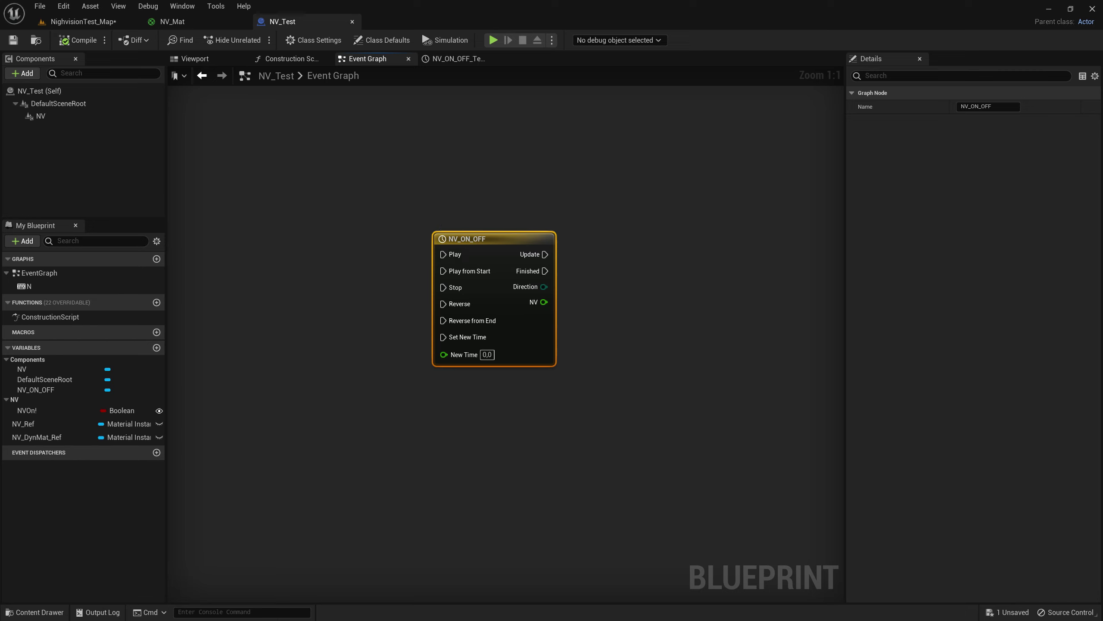
pyautogui.moveTo(690, 324); pyautogui.dragTo(544, 323, button='right')
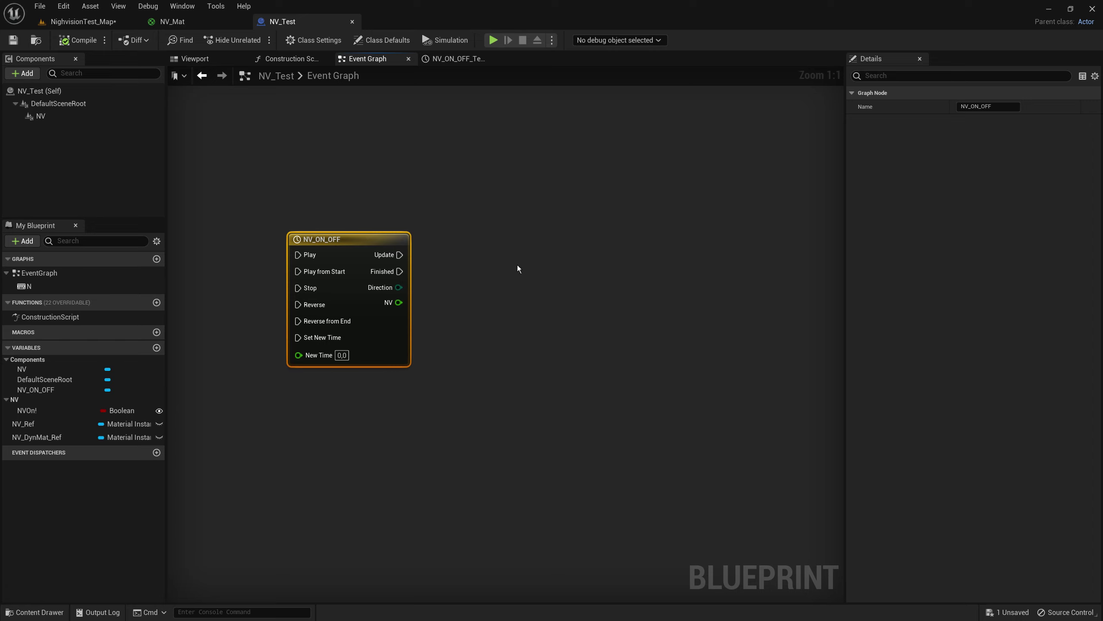
pyautogui.moveTo(581, 304); pyautogui.dragTo(548, 337, button='right')
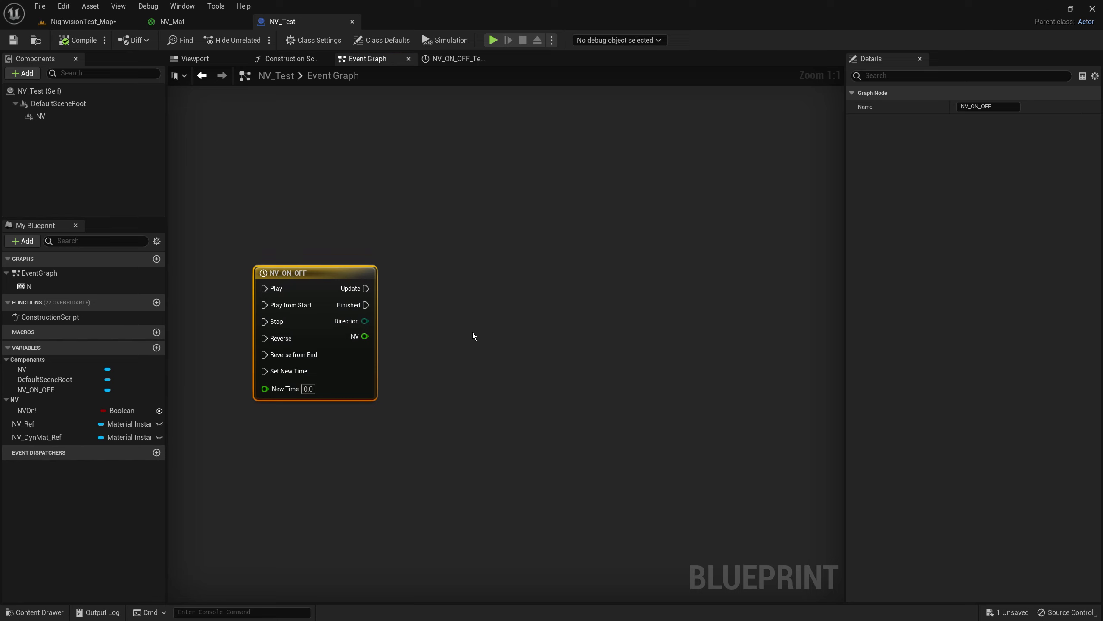
# Add an NV_DynMat_Ref getter wired into a new Set Scalar Parameter Value node, then arrange them.
pyautogui.moveTo(56, 437); pyautogui.dragTo(500, 274)
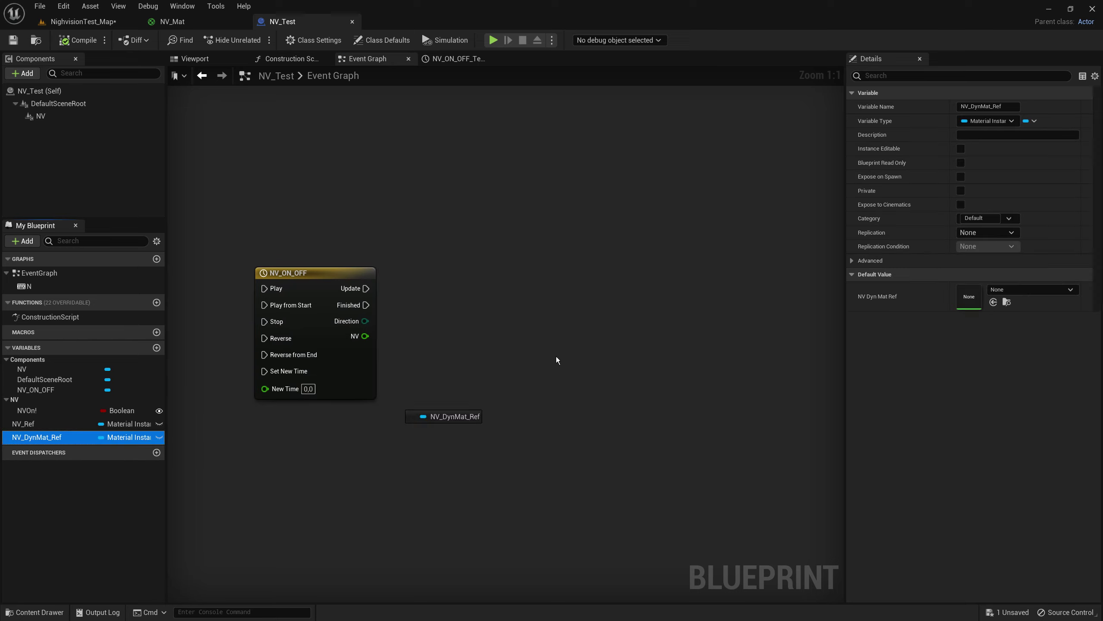
pyautogui.click(543, 292)
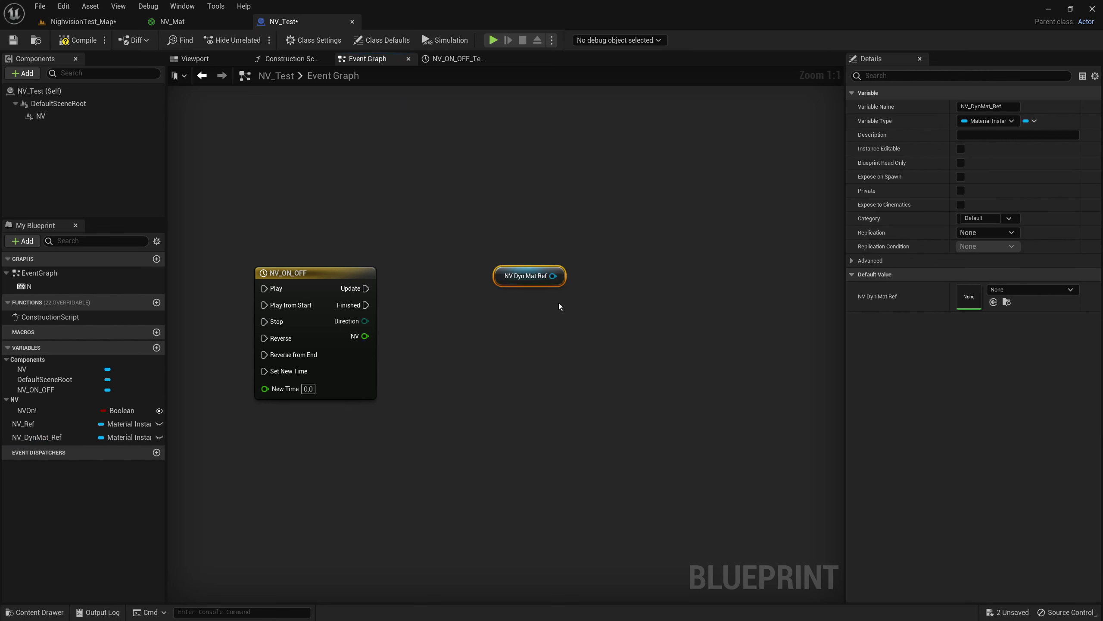
pyautogui.moveTo(553, 276)
pyautogui.mouseDown()
pyautogui.moveTo(614, 329)
pyautogui.moveTo(555, 346)
pyautogui.mouseUp()
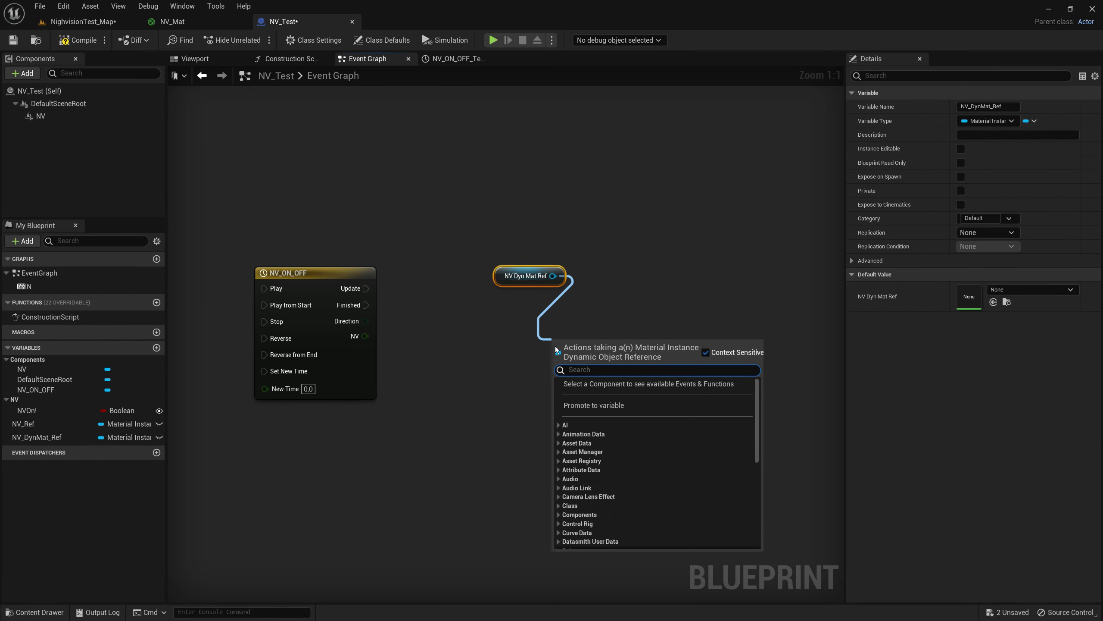
pyautogui.write('set scal')
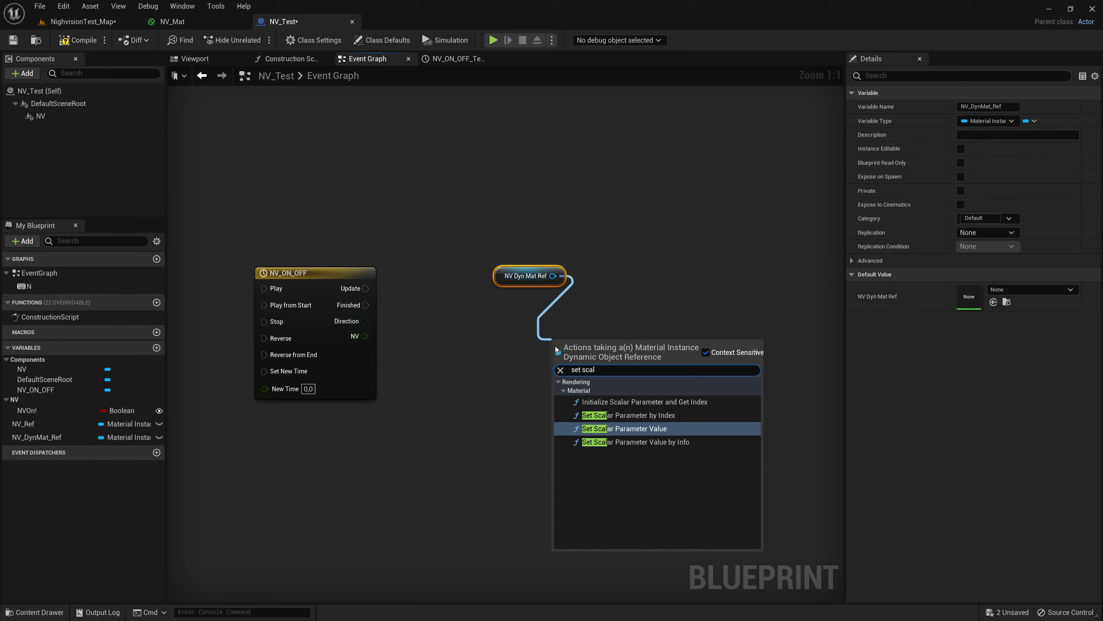
pyautogui.press('Return')
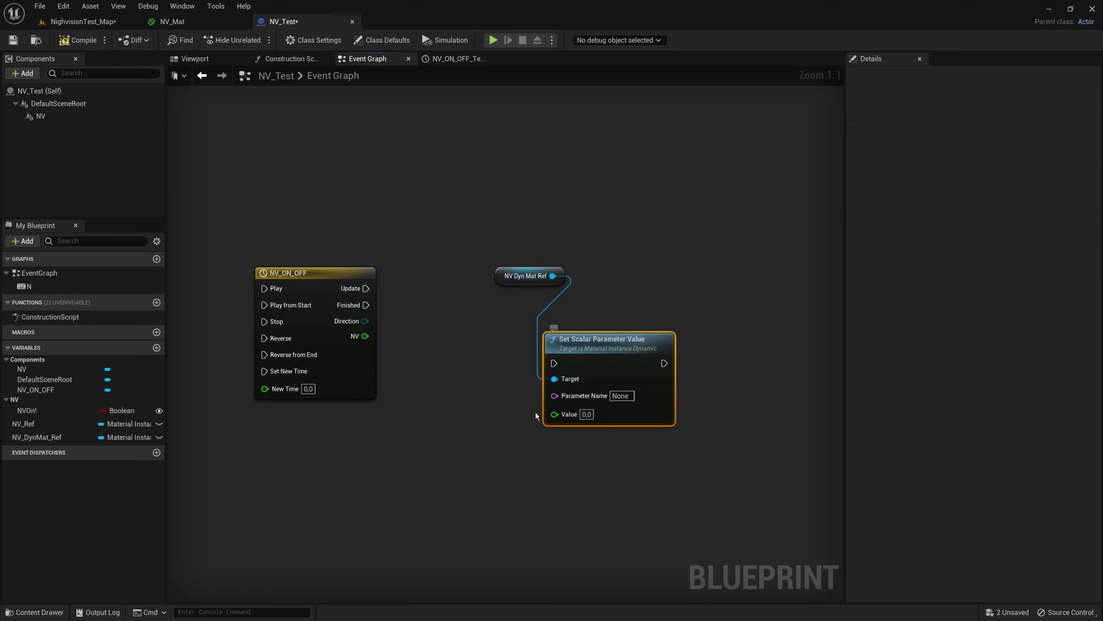
pyautogui.moveTo(620, 351)
pyautogui.mouseDown()
pyautogui.moveTo(573, 310)
pyautogui.moveTo(567, 282)
pyautogui.mouseUp()
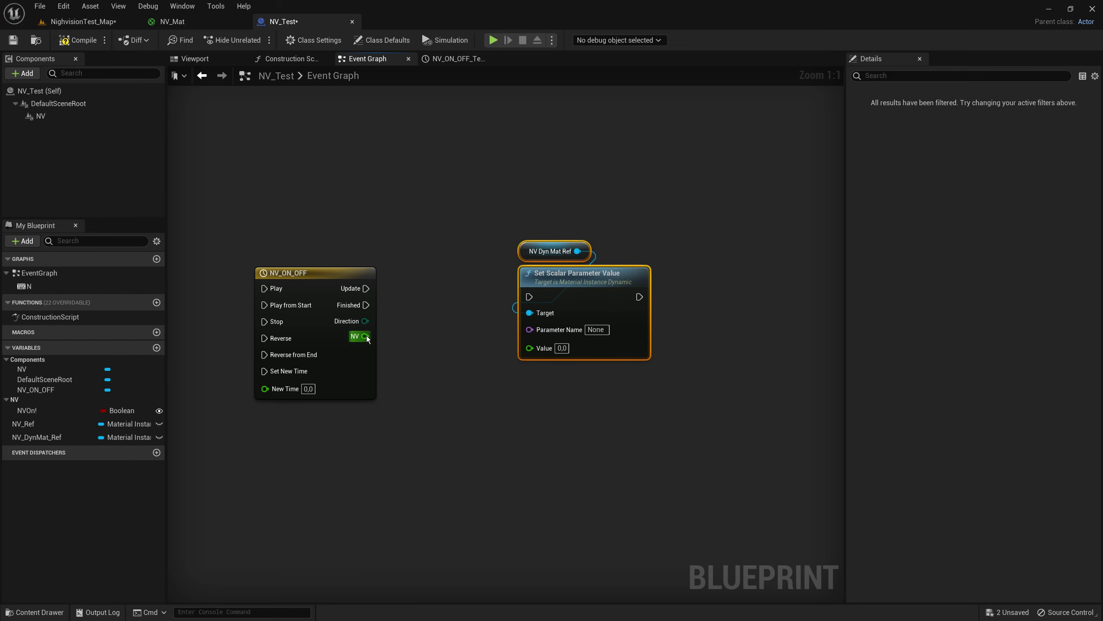
pyautogui.moveTo(366, 336)
pyautogui.mouseDown()
pyautogui.moveTo(492, 296)
pyautogui.moveTo(573, 237)
pyautogui.mouseUp()
pyautogui.moveTo(626, 343); pyautogui.dragTo(667, 345)
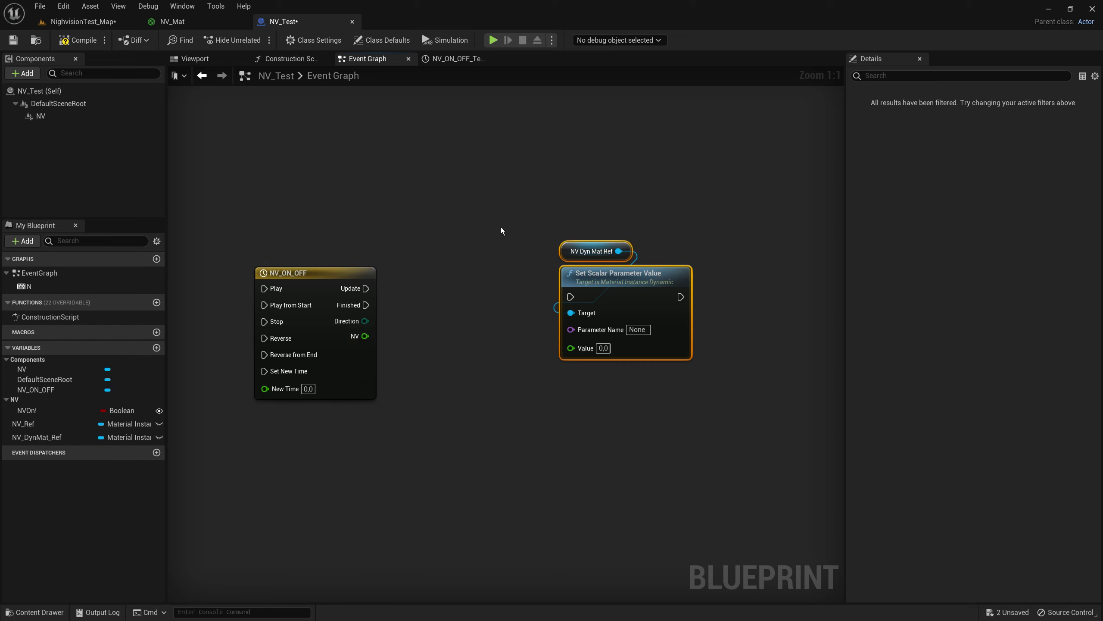
pyautogui.doubleClick(315, 321)
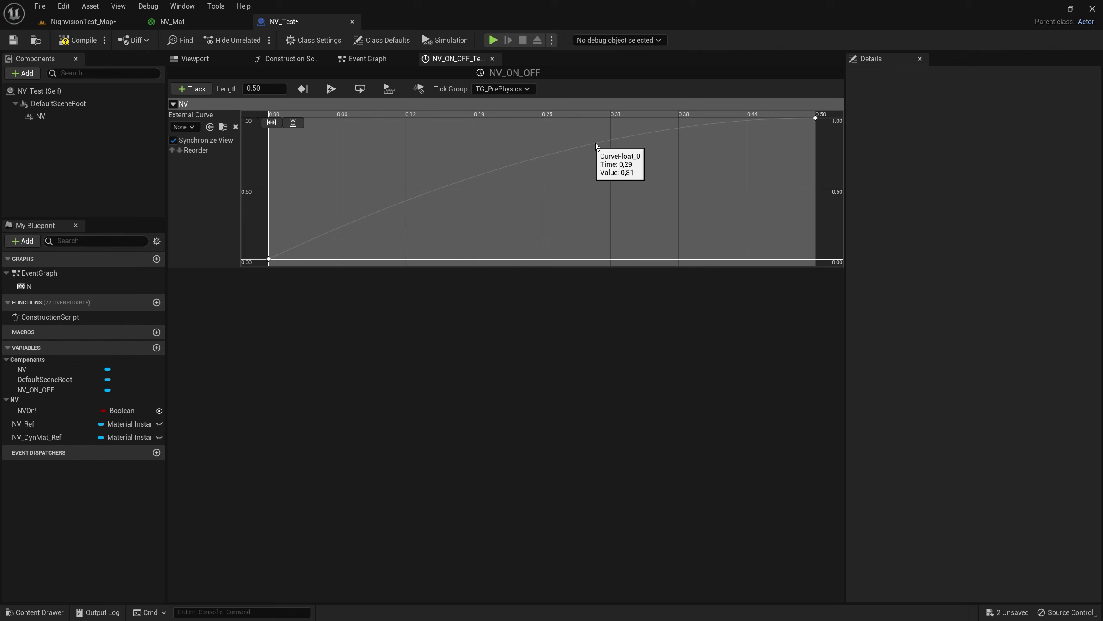
pyautogui.click(365, 61)
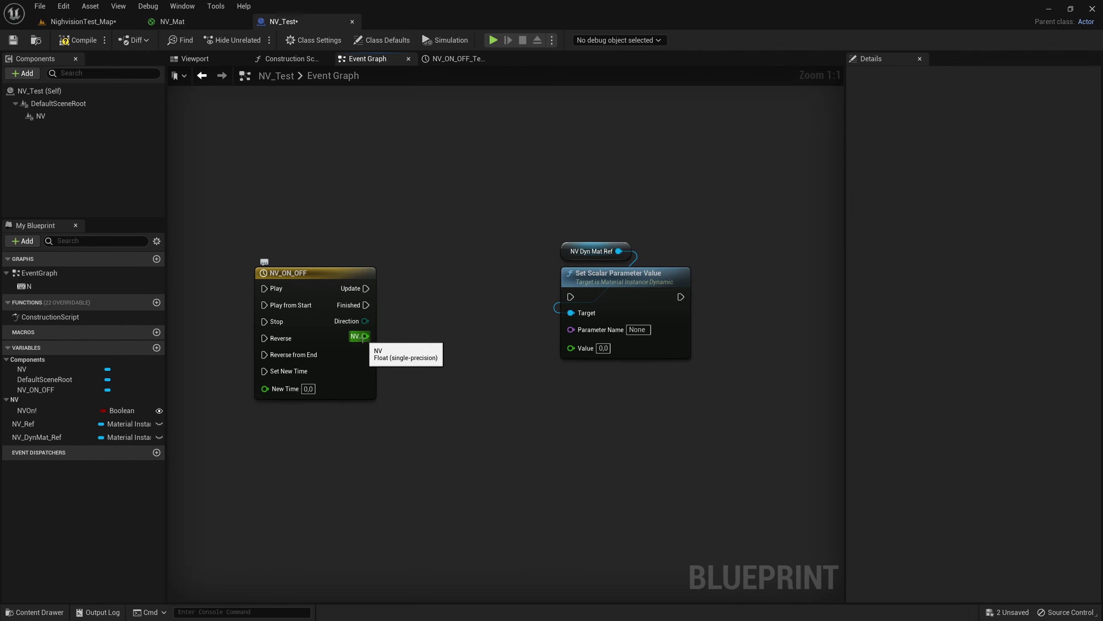
pyautogui.moveTo(350, 341); pyautogui.dragTo(422, 347)
pyautogui.press('Escape')
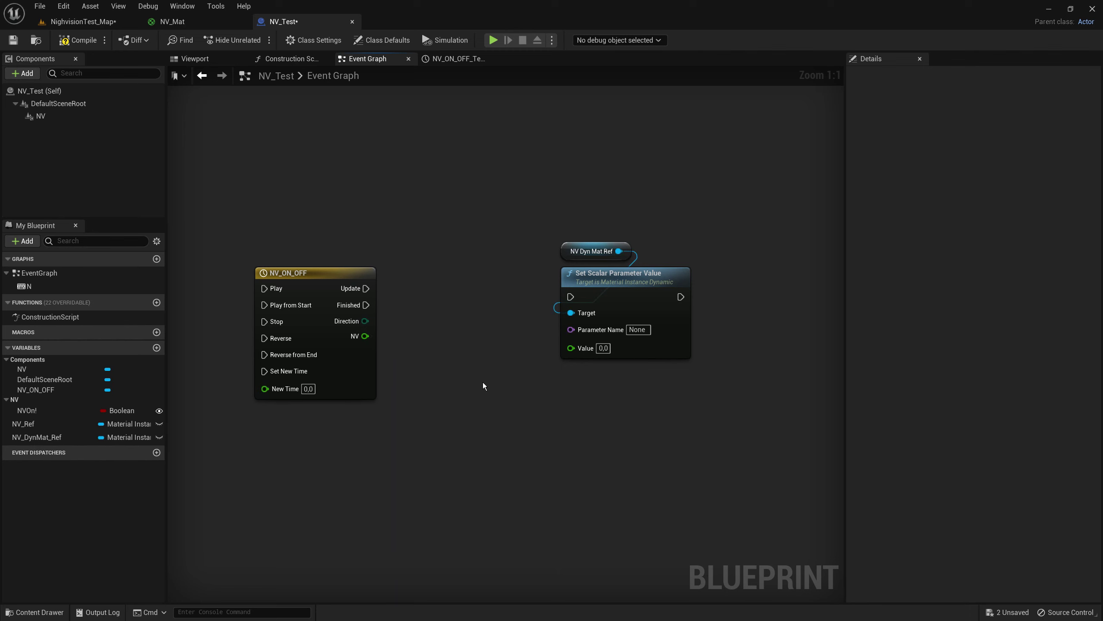
pyautogui.moveTo(517, 387); pyautogui.dragTo(425, 380, button='right')
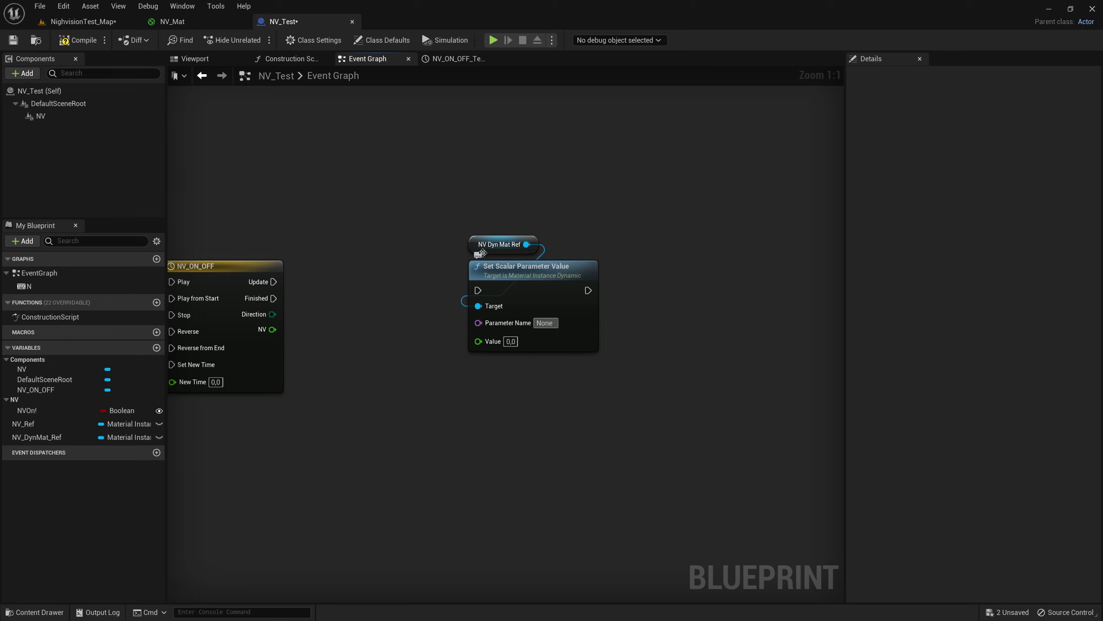
# In NV_Mat, select the RimGradientDensity parameter and copy its name.
pyautogui.click(172, 21)
pyautogui.scroll(-8, 464, 326)
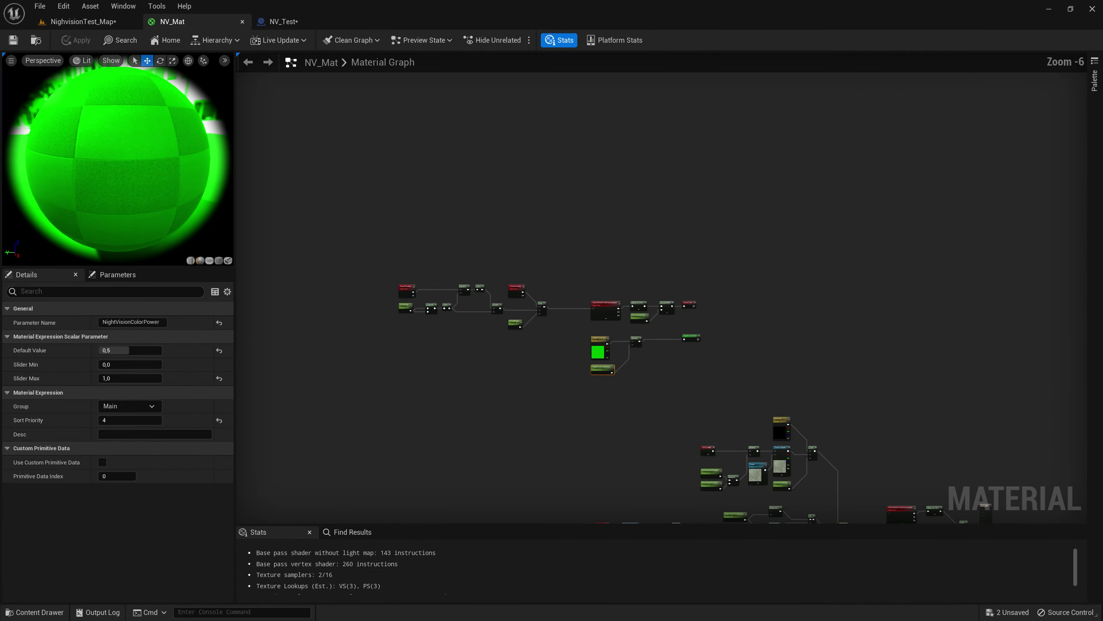
pyautogui.scroll(8, 541, 364)
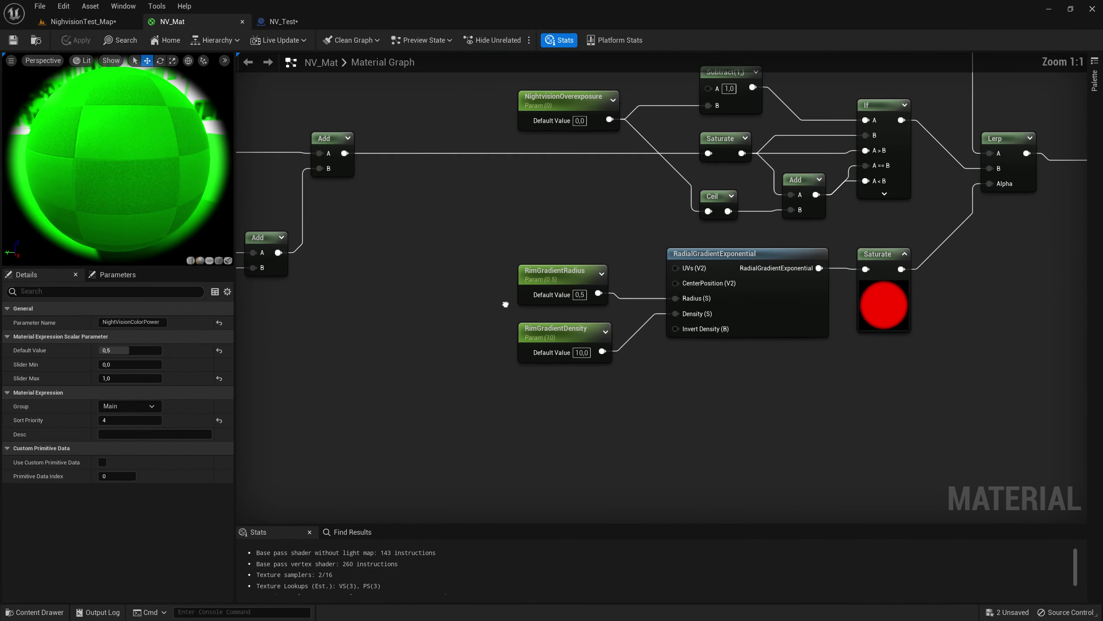
pyautogui.moveTo(541, 364); pyautogui.dragTo(520, 292, button='right')
pyautogui.click(532, 302)
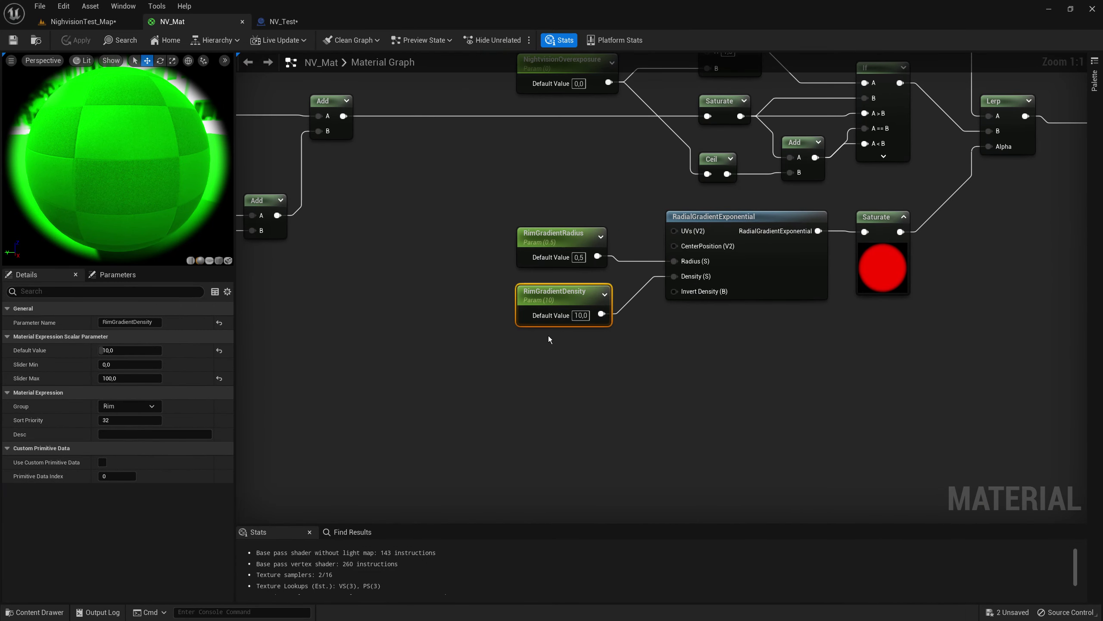
pyautogui.click(154, 321)
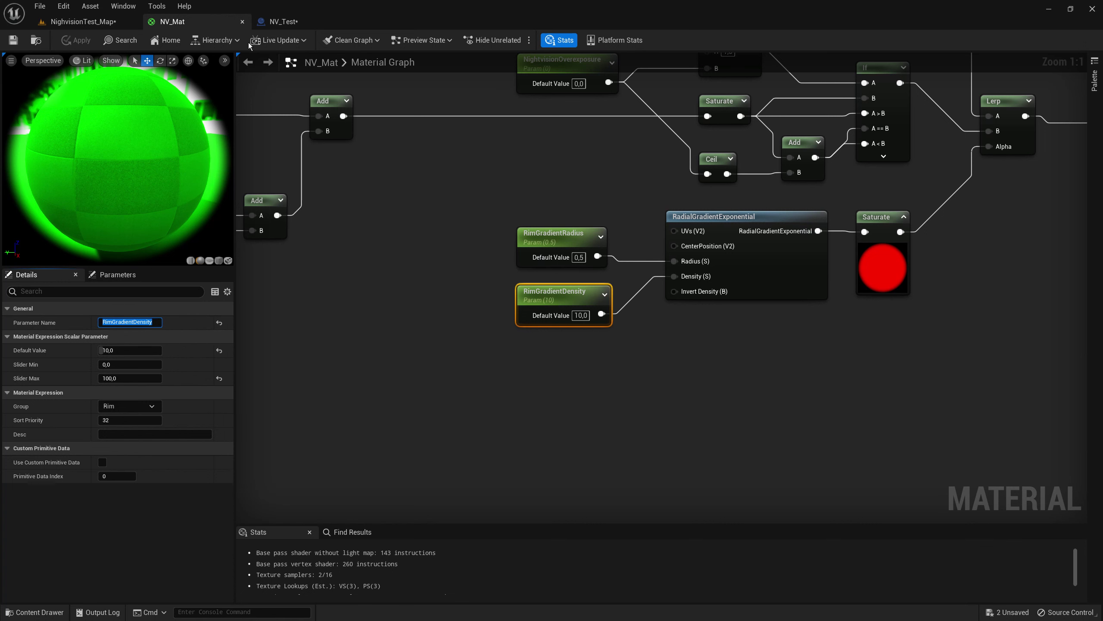
# Paste RimGradientDensity into the Set Scalar Parameter Value node's Parameter Name in NV_Test.
pyautogui.click(278, 21)
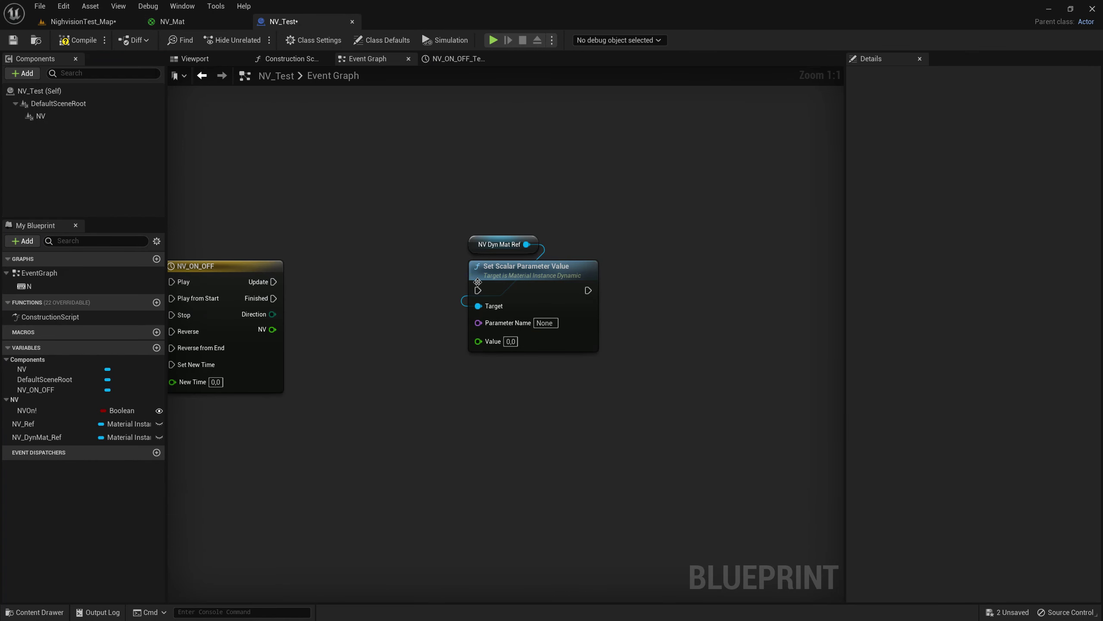
pyautogui.click(549, 322)
pyautogui.write('RimGradientDensity')
pyautogui.press('Return')
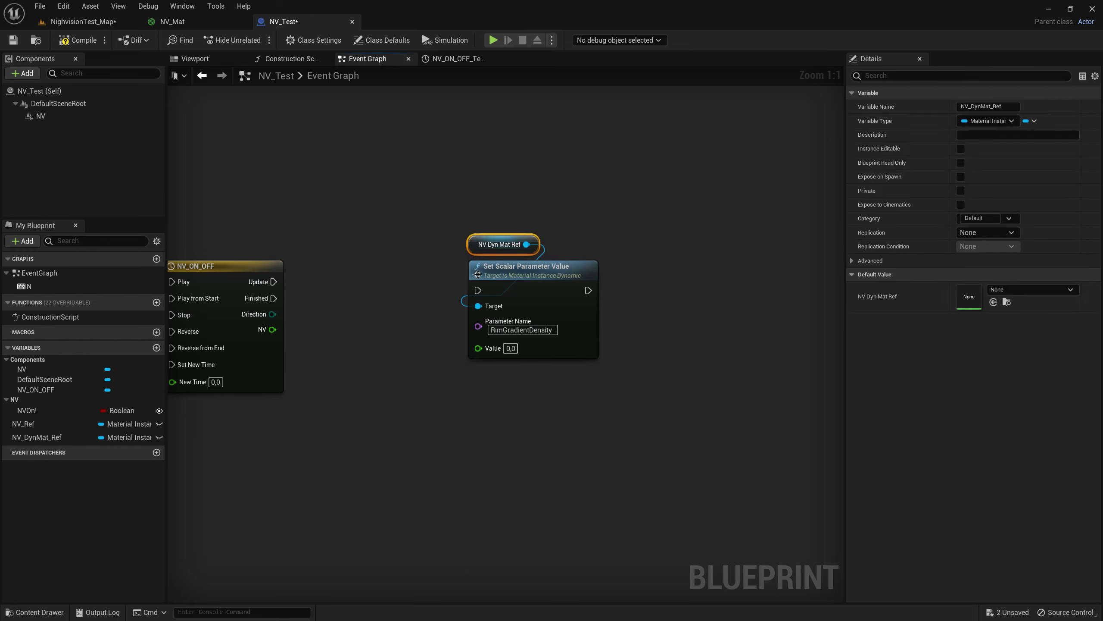
pyautogui.moveTo(499, 256); pyautogui.dragTo(385, 336)
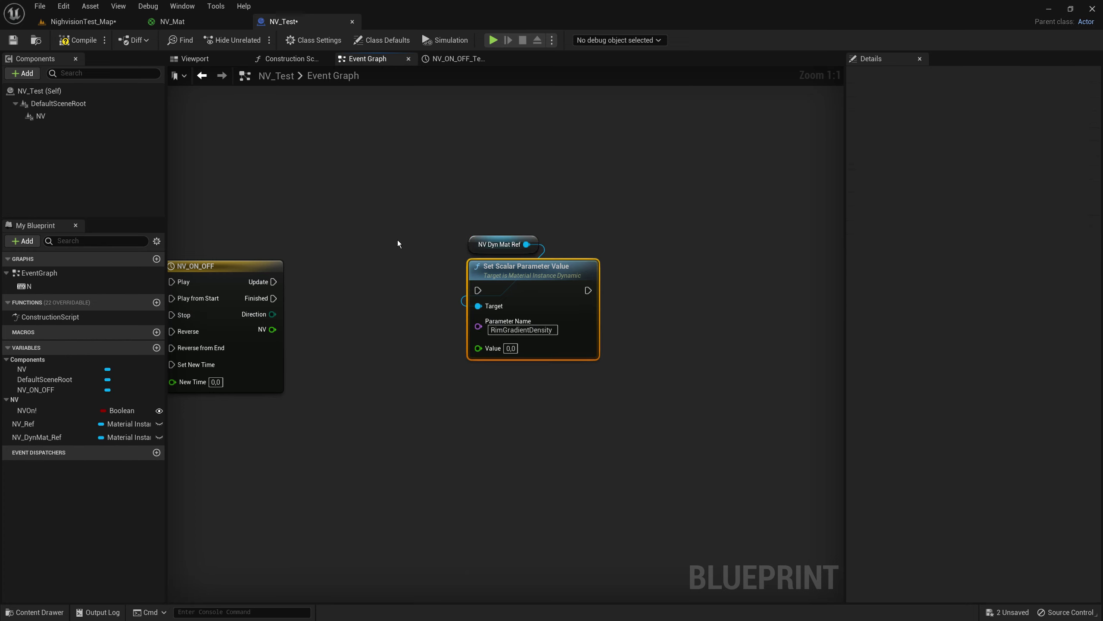
pyautogui.click(202, 19)
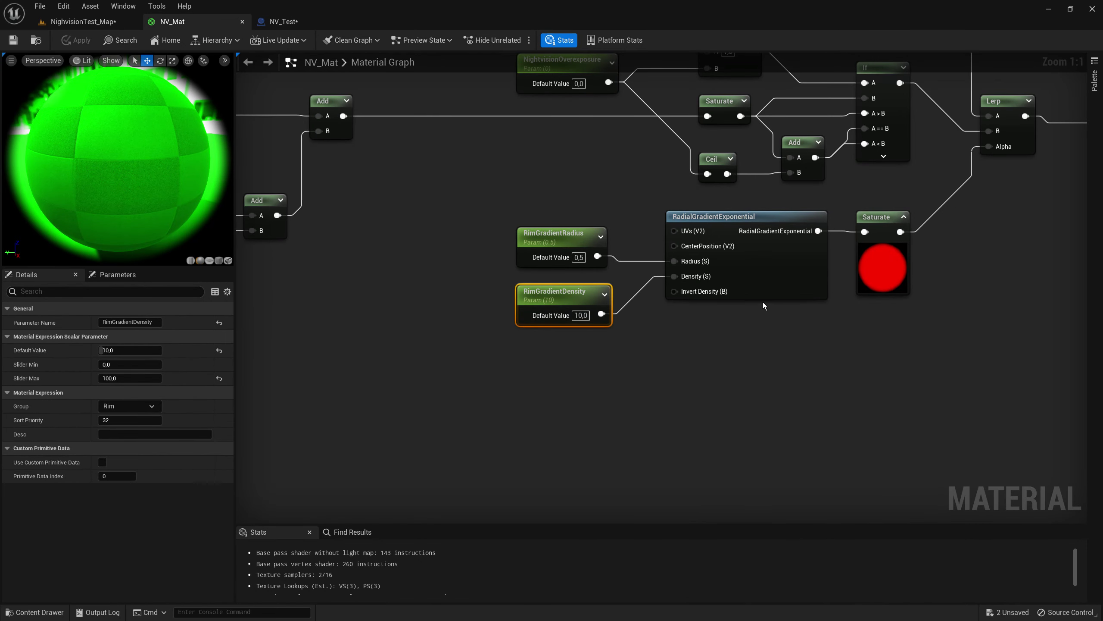
pyautogui.click(282, 21)
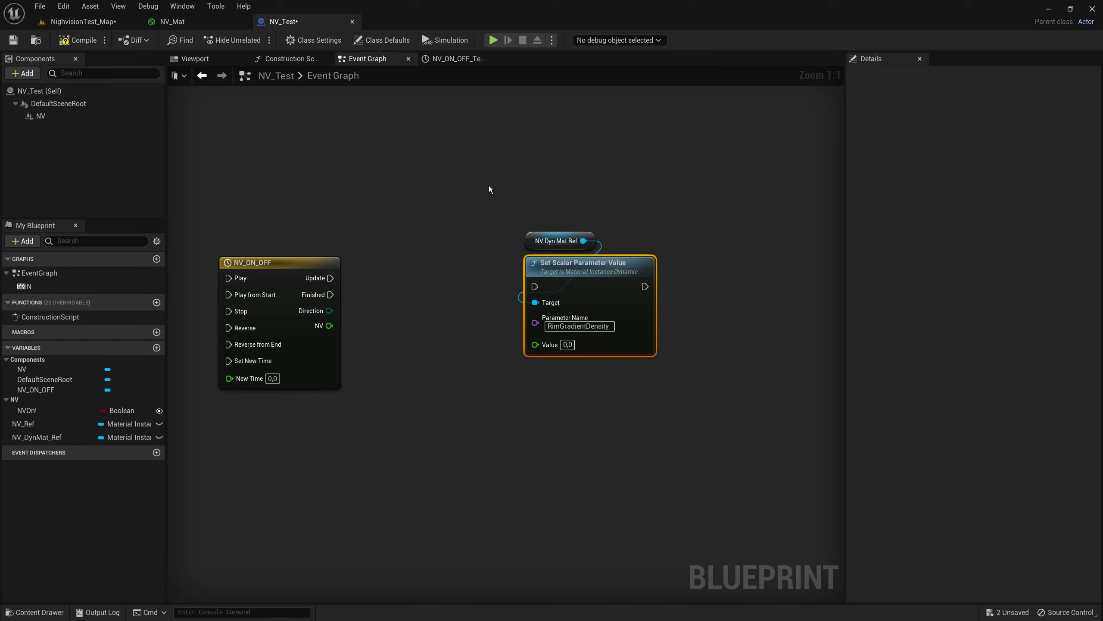
# Add a Lerp node beneath the shifted reference and Set Scalar nodes.
pyautogui.moveTo(489, 186)
pyautogui.mouseDown()
pyautogui.moveTo(592, 281)
pyautogui.moveTo(674, 281)
pyautogui.mouseUp()
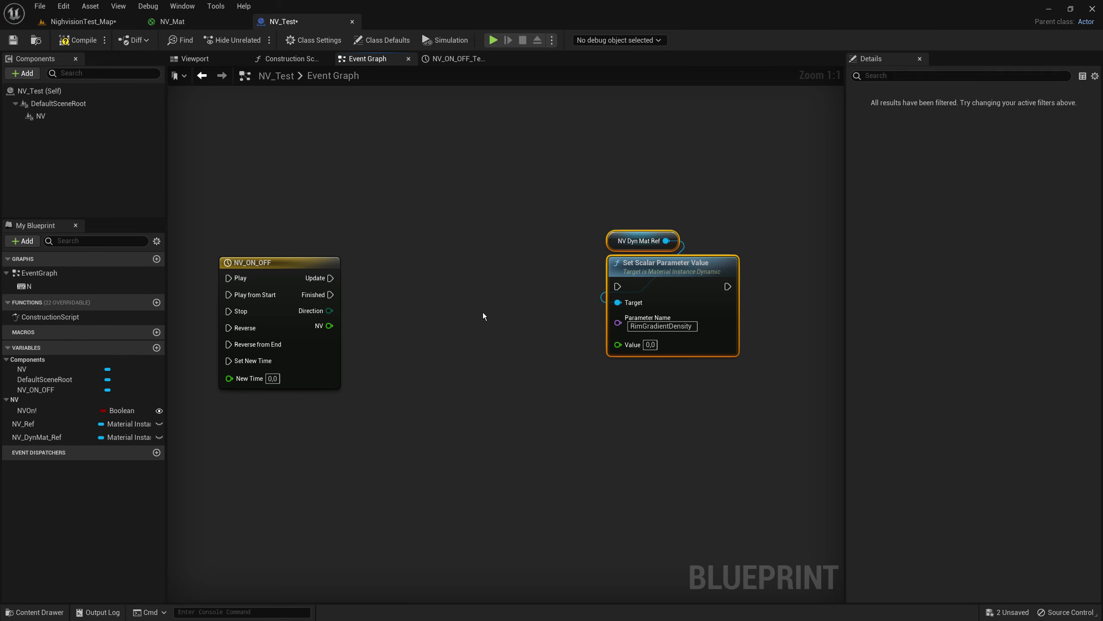
pyautogui.rightClick(438, 331)
pyautogui.write('lerp')
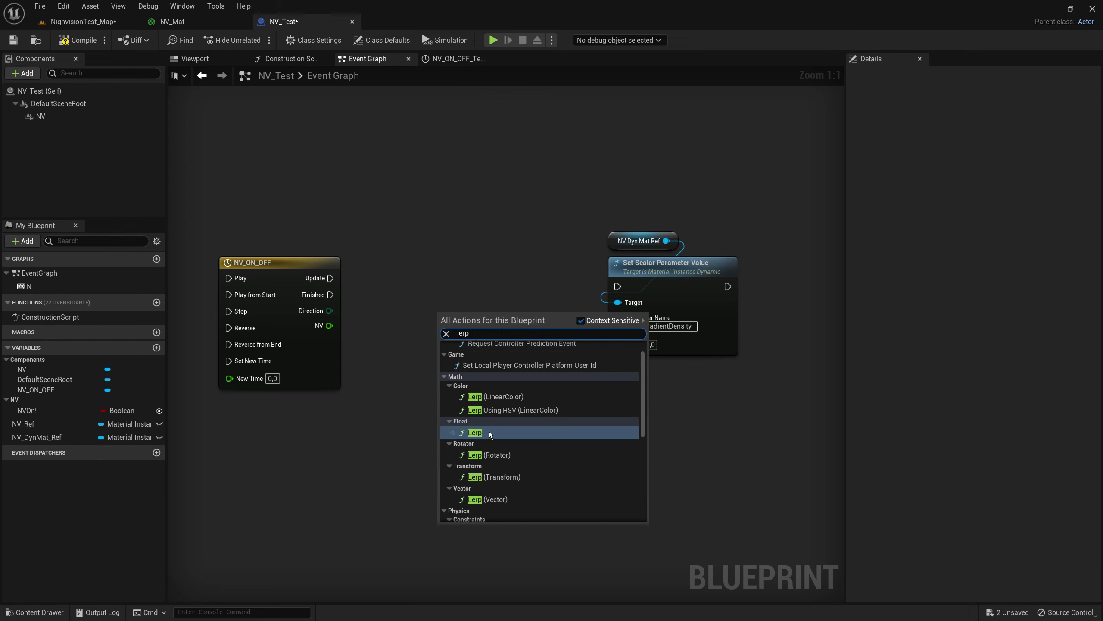
pyautogui.click(489, 431)
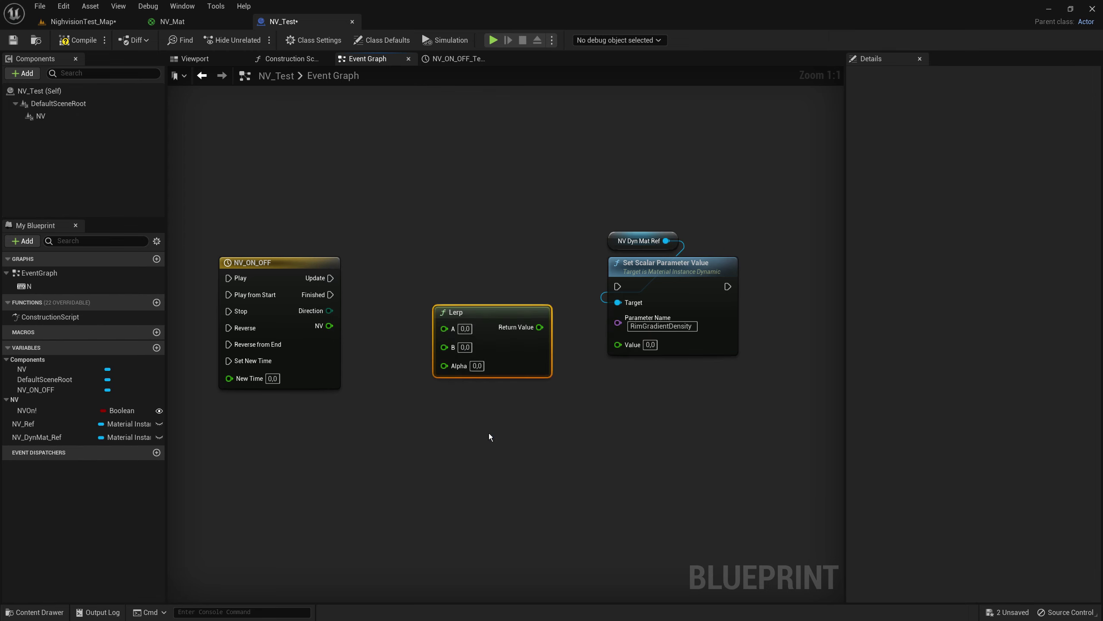
pyautogui.moveTo(491, 321); pyautogui.dragTo(617, 344)
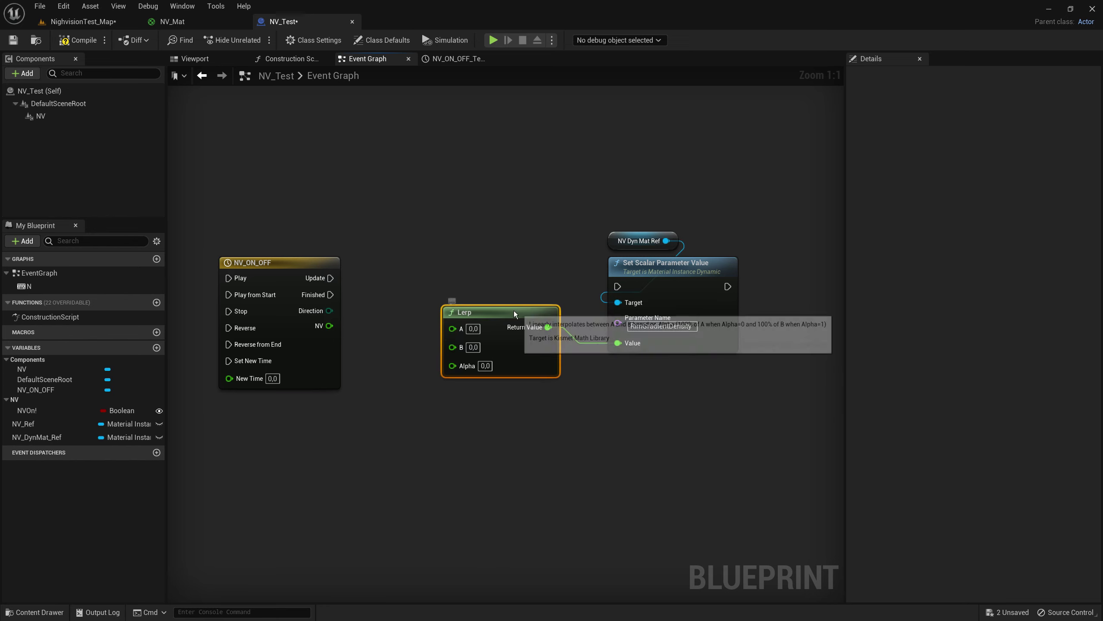
pyautogui.moveTo(514, 314); pyautogui.dragTo(511, 338)
# Drive the Lerp's Alpha from the timeline's NV output and set its B to 10.
pyautogui.moveTo(329, 326); pyautogui.dragTo(473, 393)
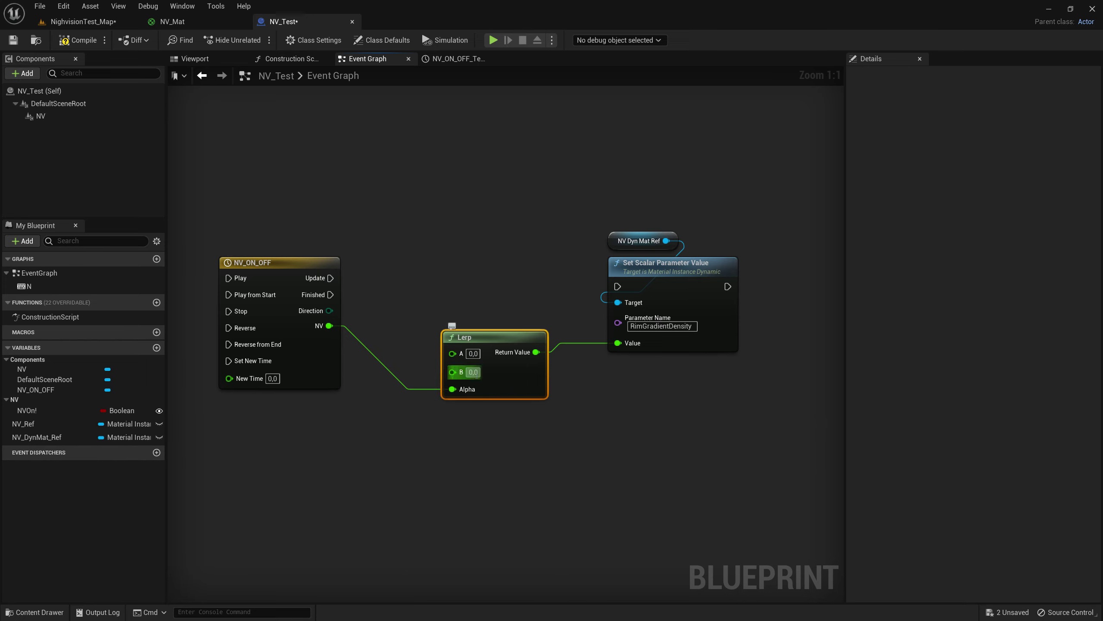
pyautogui.click(473, 372)
pyautogui.write('10')
pyautogui.press('Return')
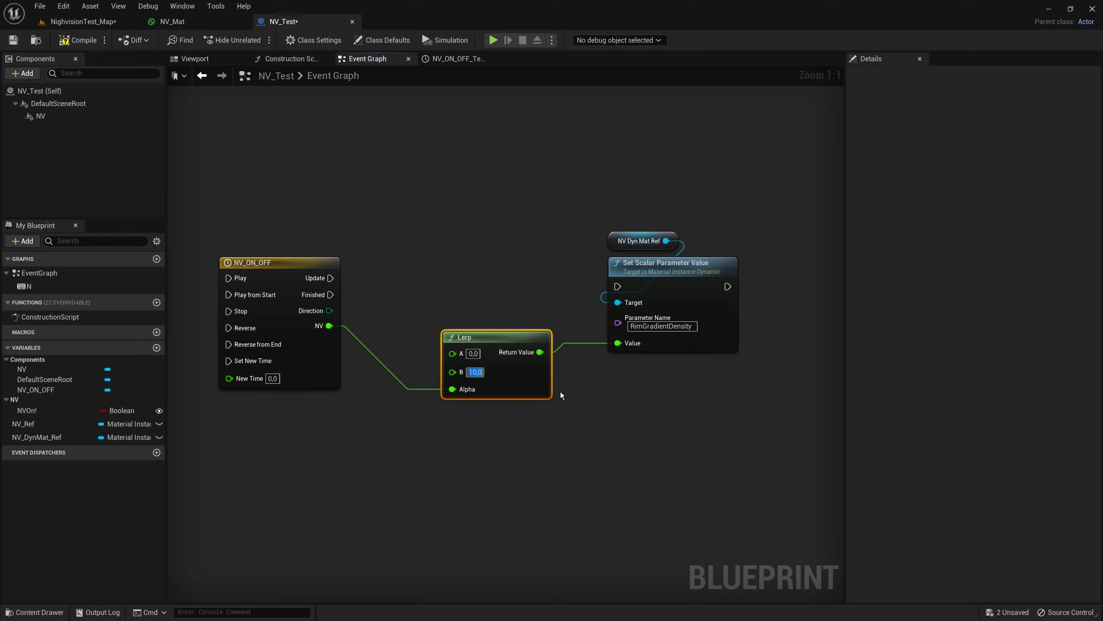
pyautogui.click(522, 450)
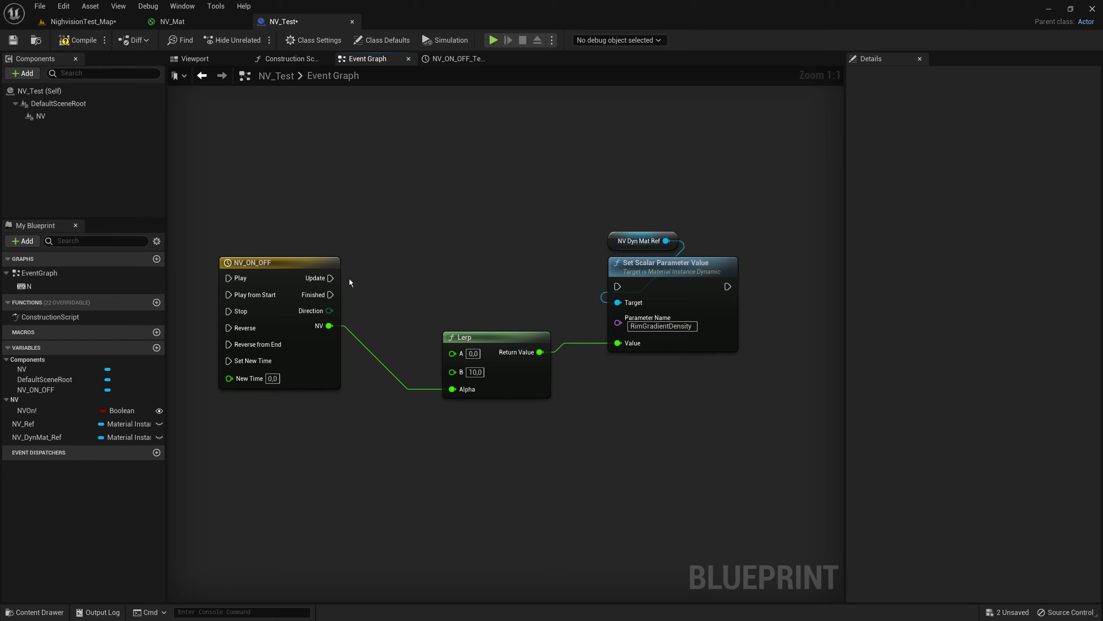
# Wire the timeline's Update to the Set Scalar node's exec input and tidy the nodes.
pyautogui.moveTo(331, 278); pyautogui.dragTo(621, 286)
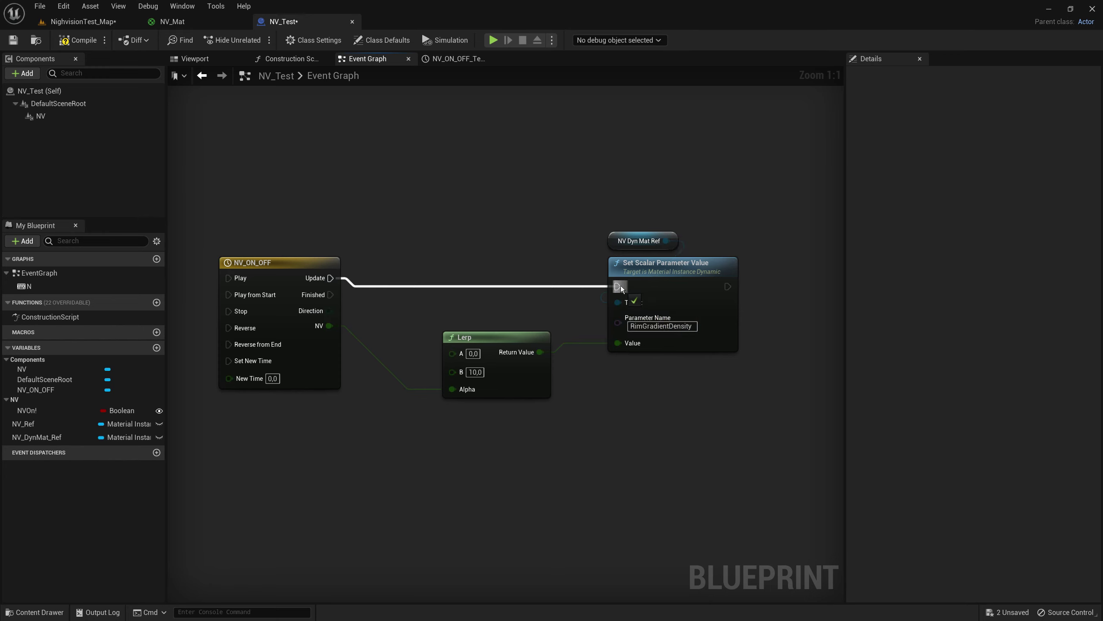
pyautogui.moveTo(511, 337); pyautogui.dragTo(446, 337)
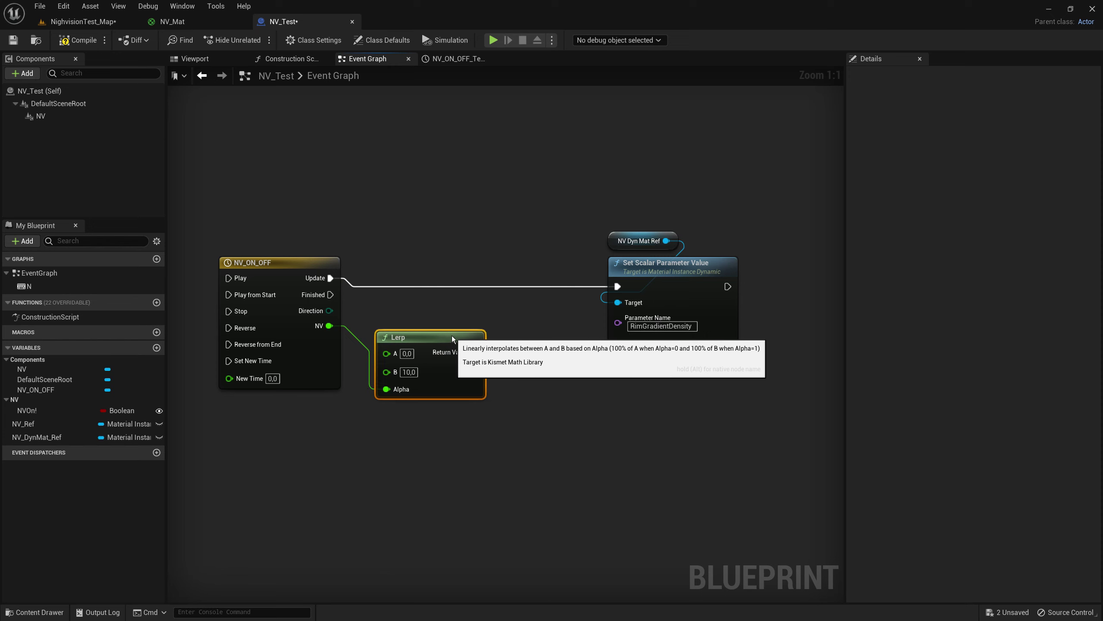
pyautogui.moveTo(687, 228)
pyautogui.mouseDown()
pyautogui.moveTo(656, 269)
pyautogui.moveTo(572, 269)
pyautogui.mouseUp()
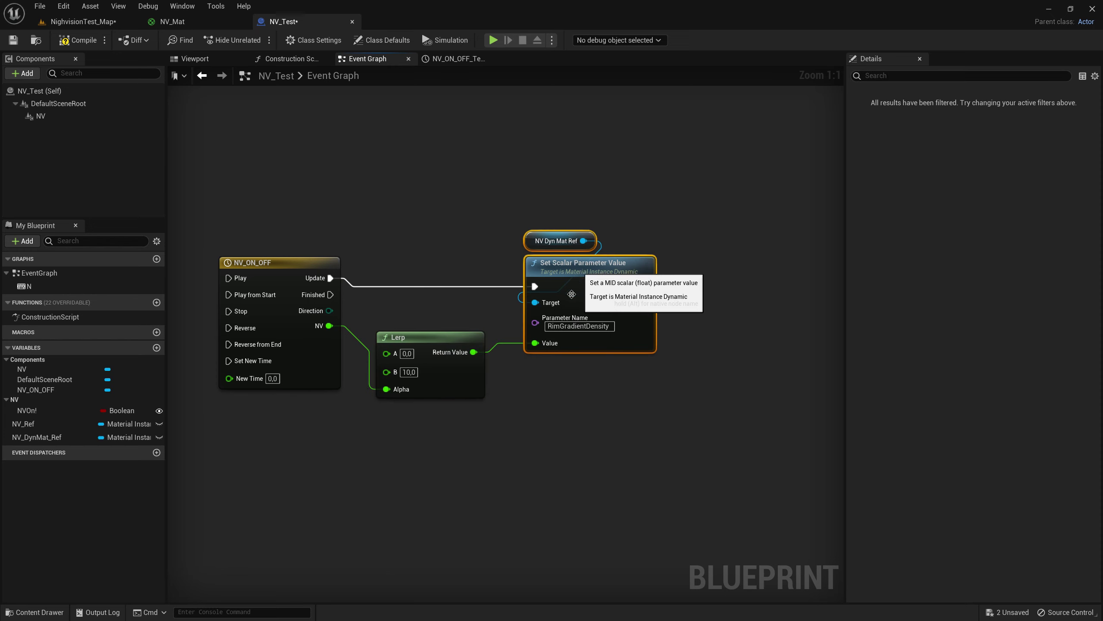
pyautogui.click(660, 345)
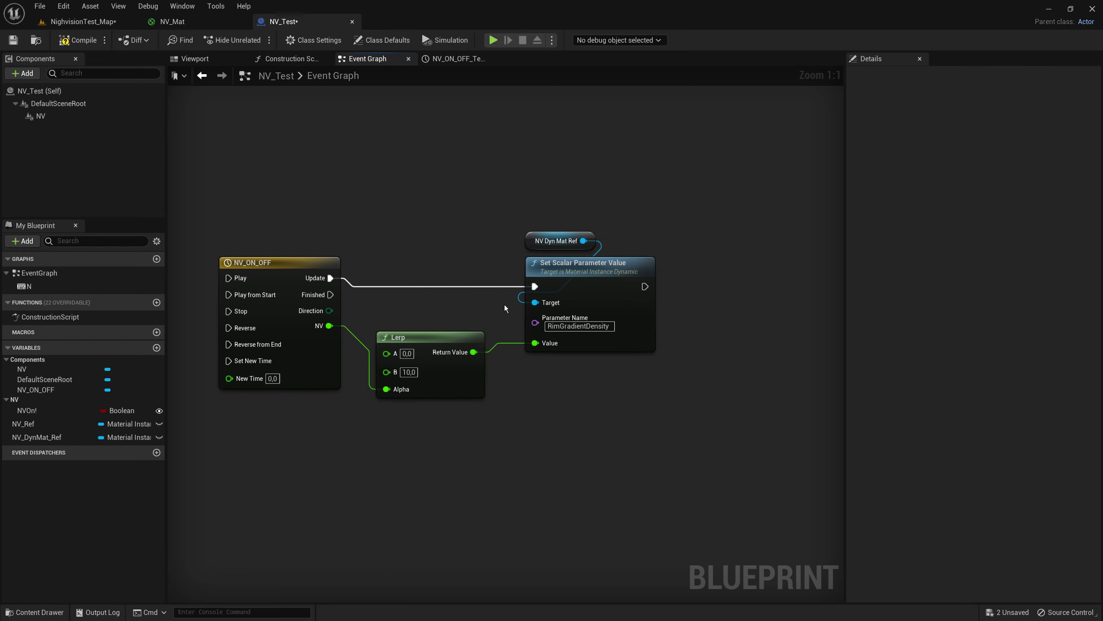
# Duplicate the reference and Set Scalar nodes, chain the copy, and clear its Parameter Name.
pyautogui.moveTo(517, 157); pyautogui.dragTo(748, 380)
pyautogui.hotkey('ctrl', 'c')
pyautogui.moveTo(771, 335); pyautogui.dragTo(566, 324, button='right')
pyautogui.hotkey('ctrl', 'v')
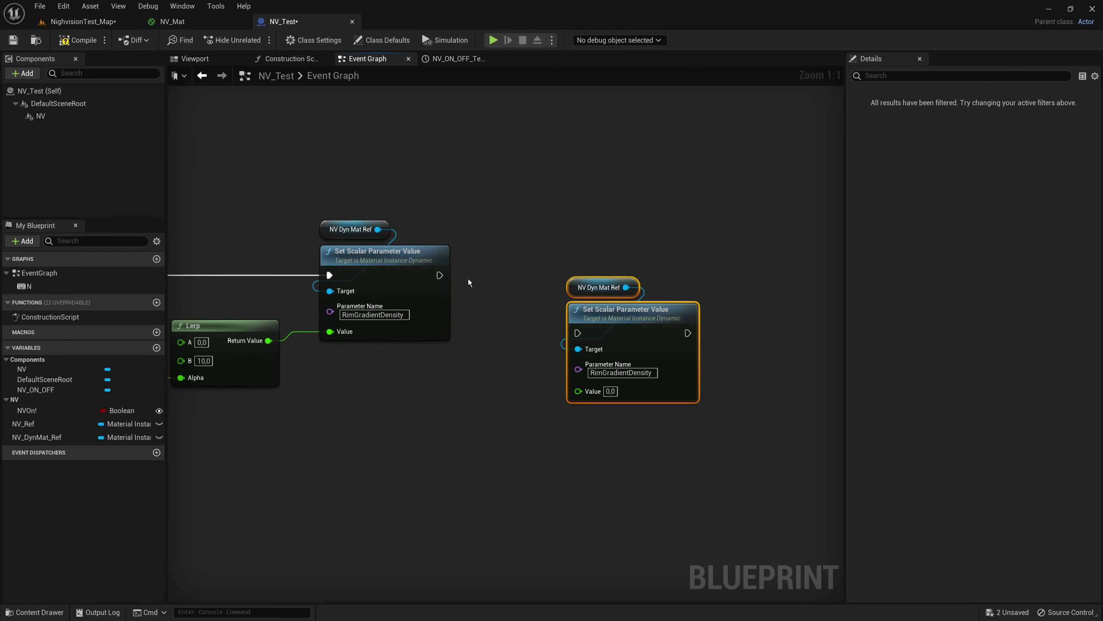
pyautogui.moveTo(433, 276)
pyautogui.mouseDown()
pyautogui.moveTo(578, 332)
pyautogui.moveTo(636, 250)
pyautogui.mouseUp()
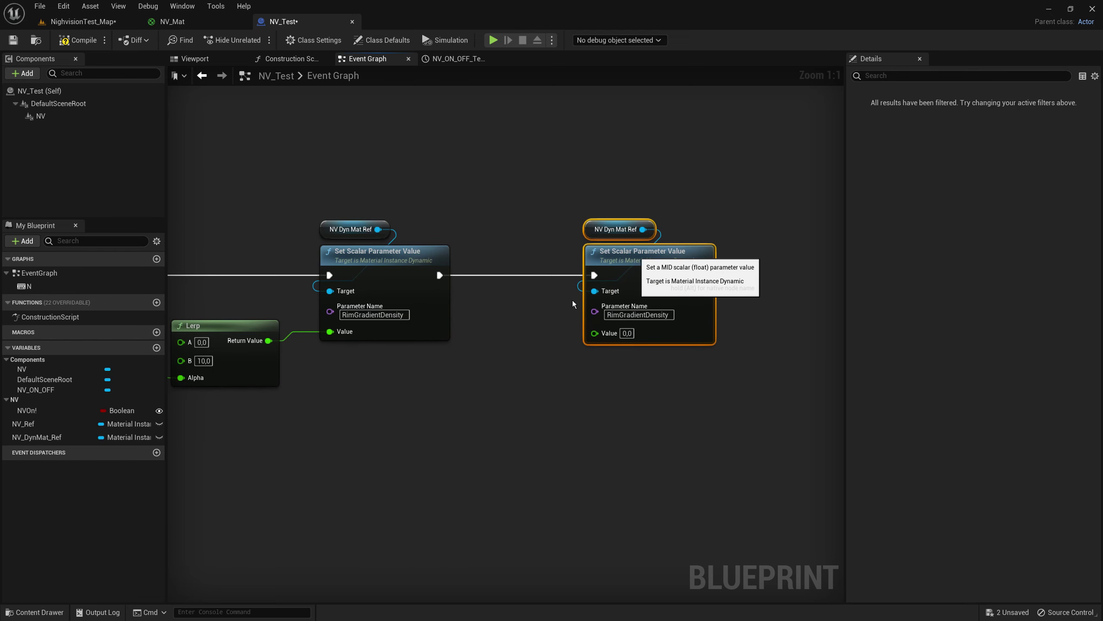
pyautogui.click(635, 314)
pyautogui.press('BackSpace')
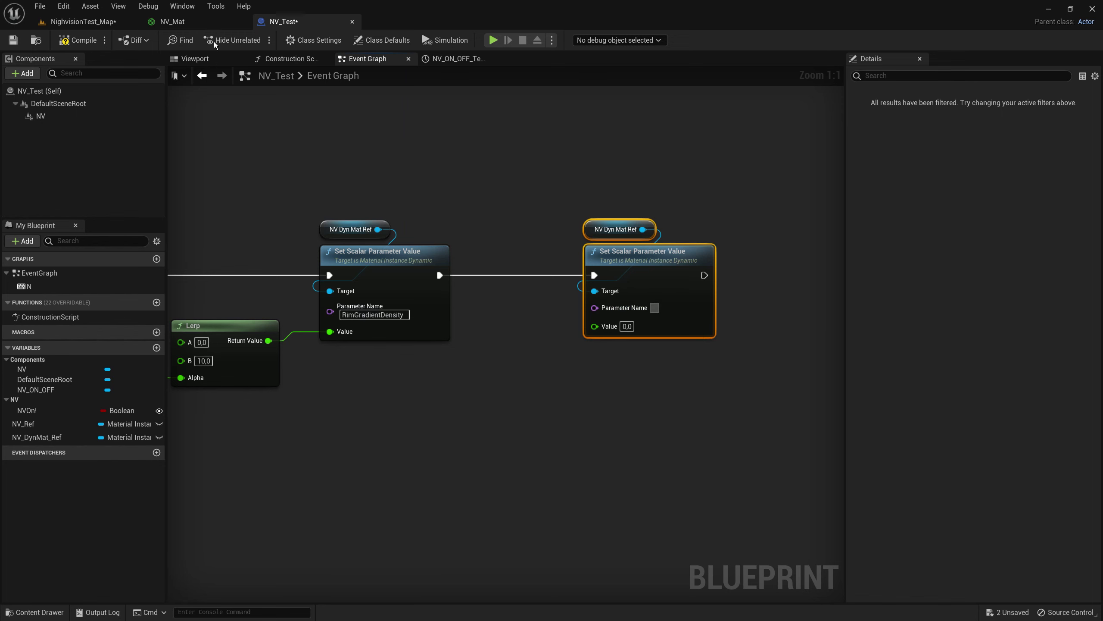
# In NV_Mat, select the PixelBlend parameter and copy its name.
pyautogui.click(173, 21)
pyautogui.scroll(-3, 461, 225)
pyautogui.scroll(-2, 606, 242)
pyautogui.scroll(-2, 604, 243)
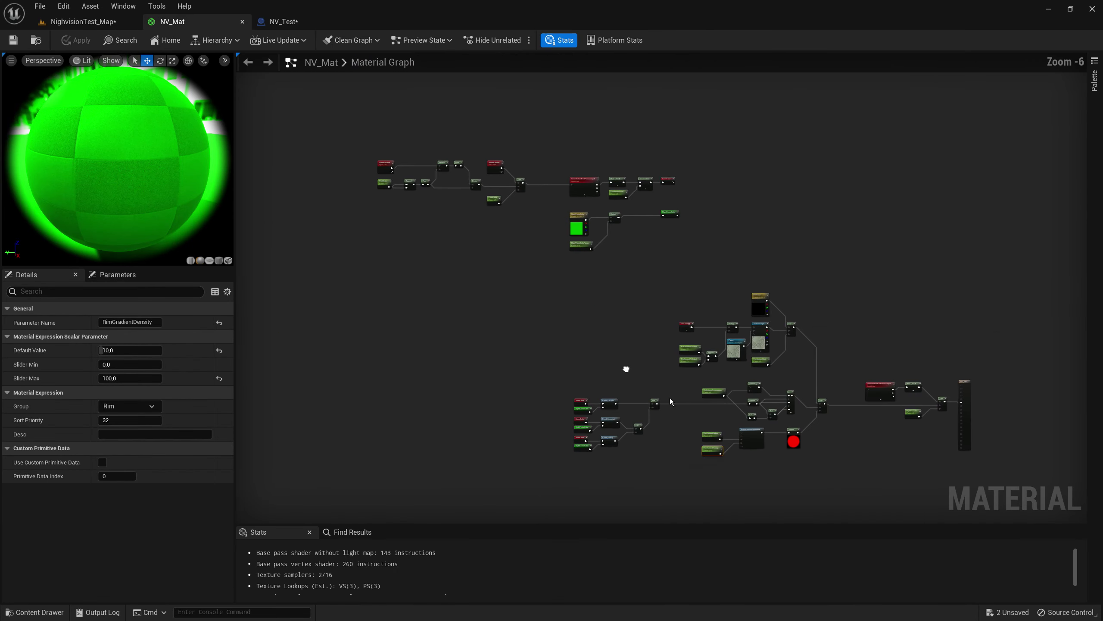
pyautogui.scroll(5, 616, 343)
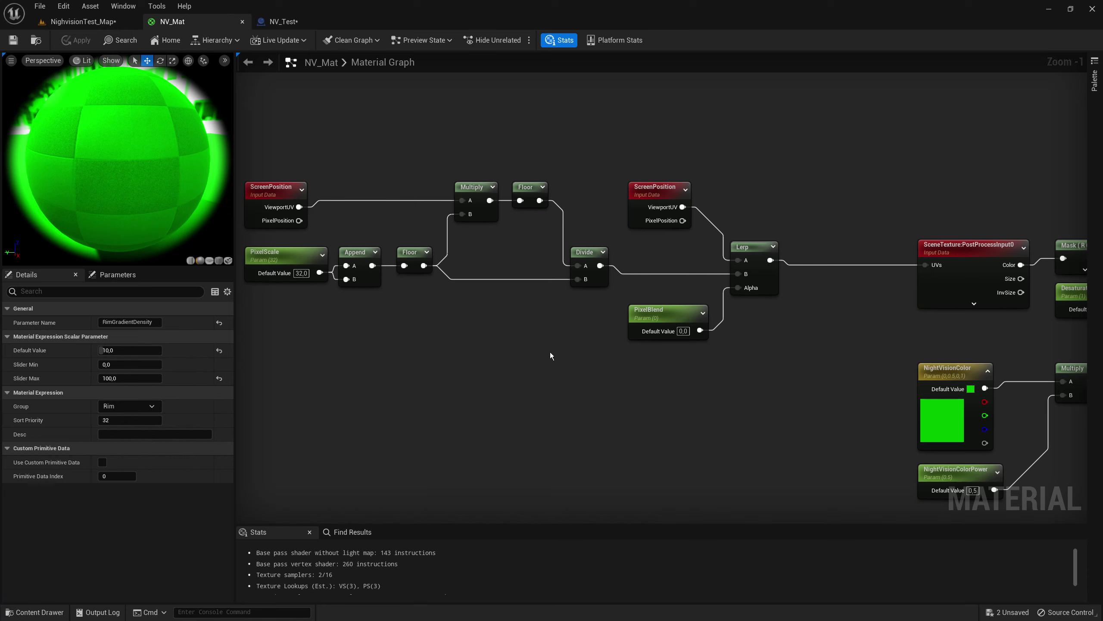
pyautogui.click(658, 314)
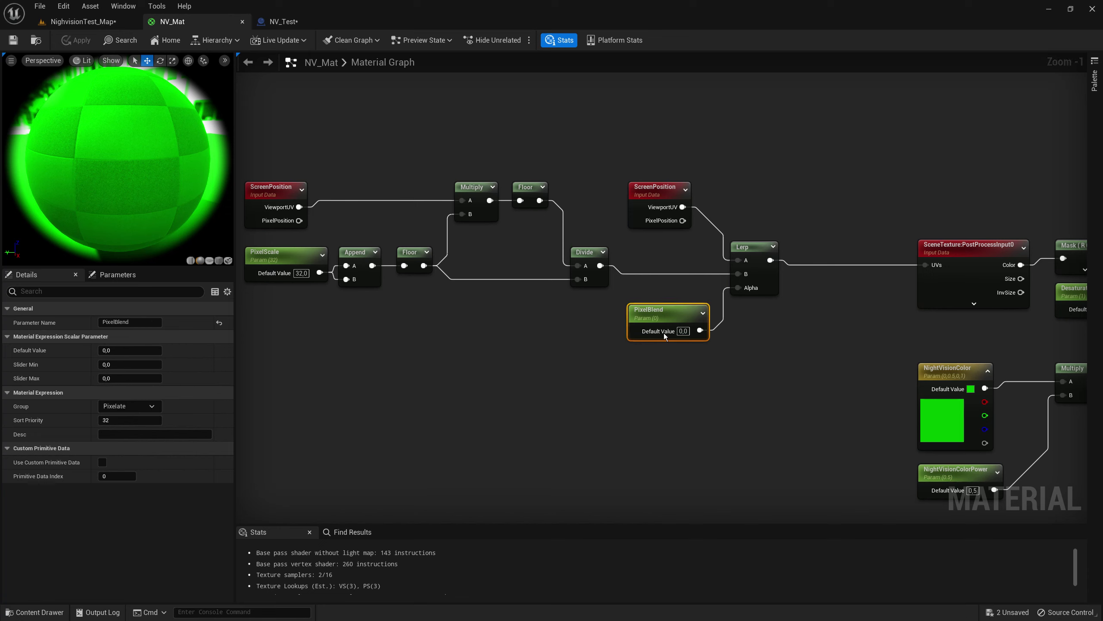
pyautogui.doubleClick(130, 322)
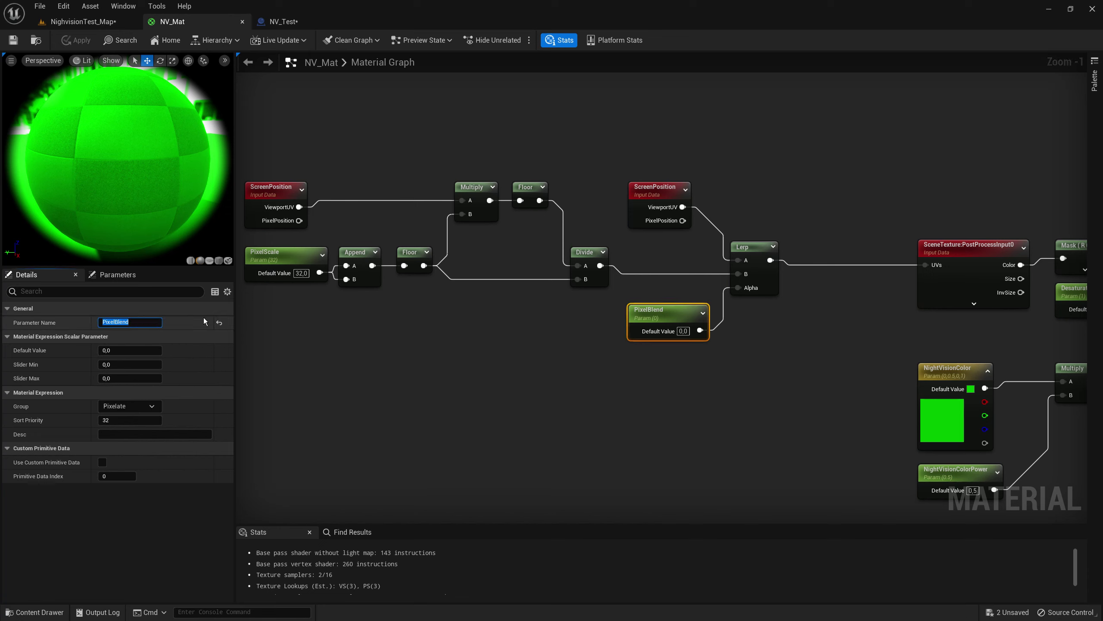
# Paste PixelBlend as the second Set Scalar node's Parameter Name in NV_Test.
pyautogui.click(284, 22)
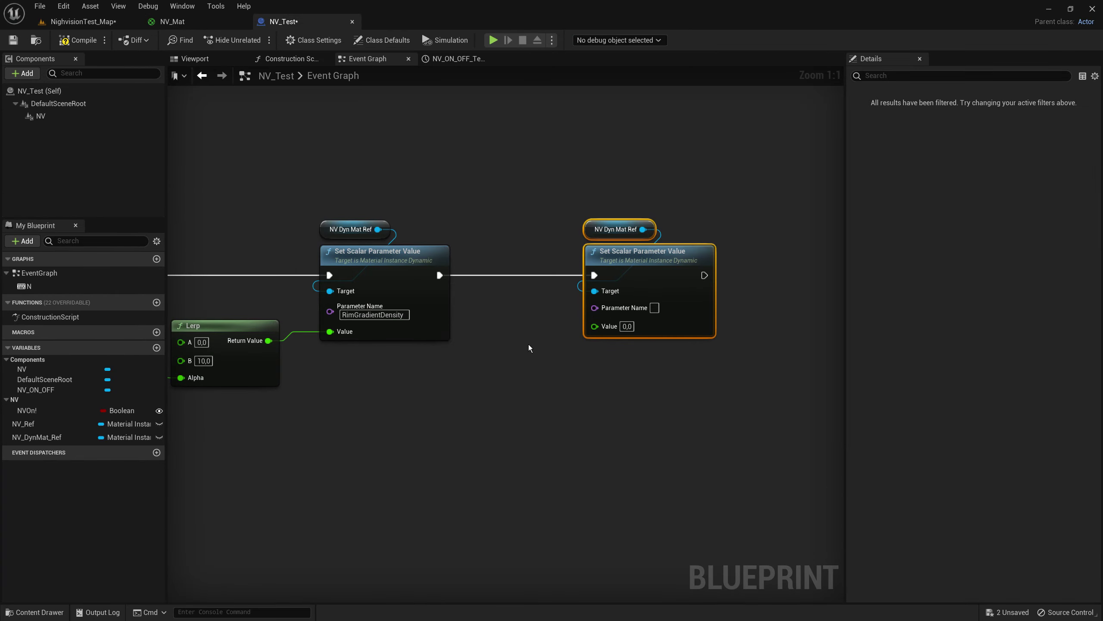
pyautogui.click(655, 308)
pyautogui.hotkey('ctrl', 'v')
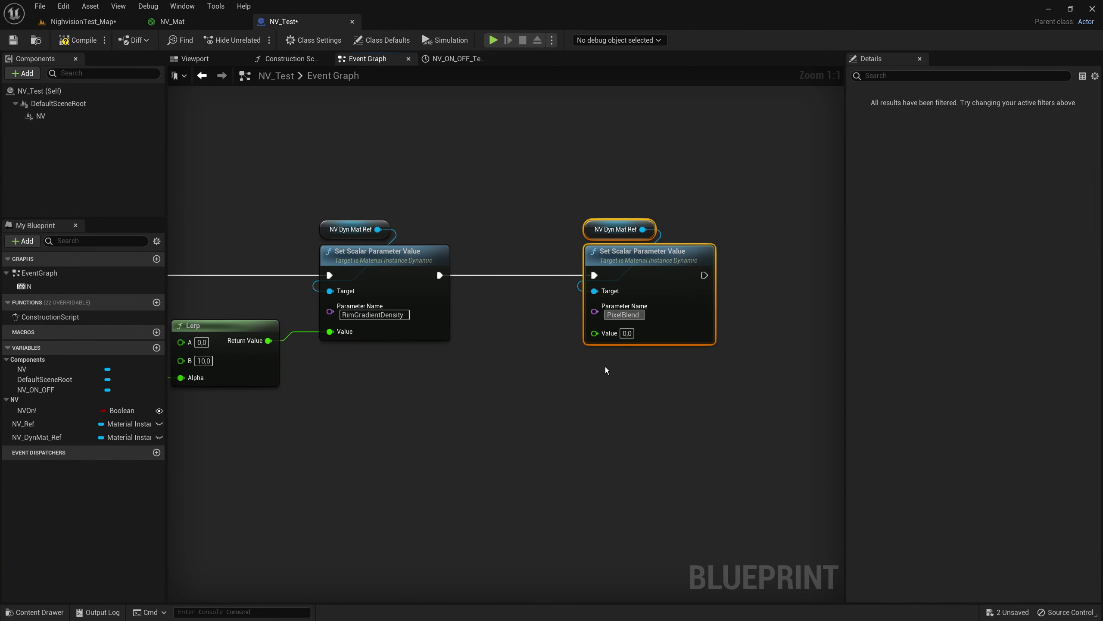
pyautogui.click(607, 370)
pyautogui.moveTo(600, 370); pyautogui.dragTo(786, 348, button='right')
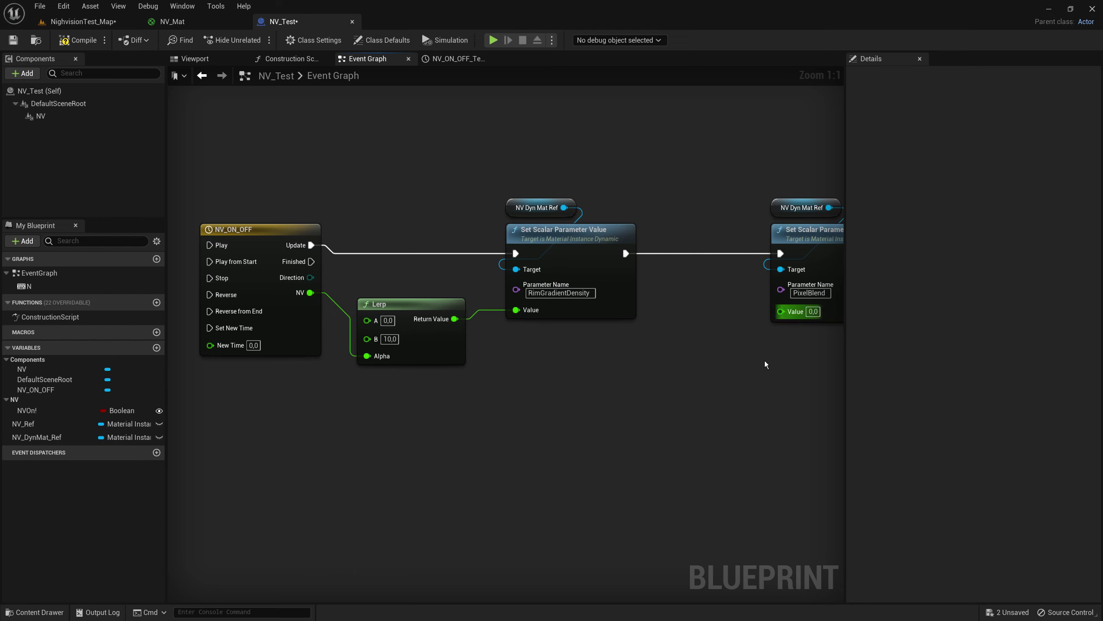
pyautogui.moveTo(761, 367); pyautogui.dragTo(668, 369, button='right')
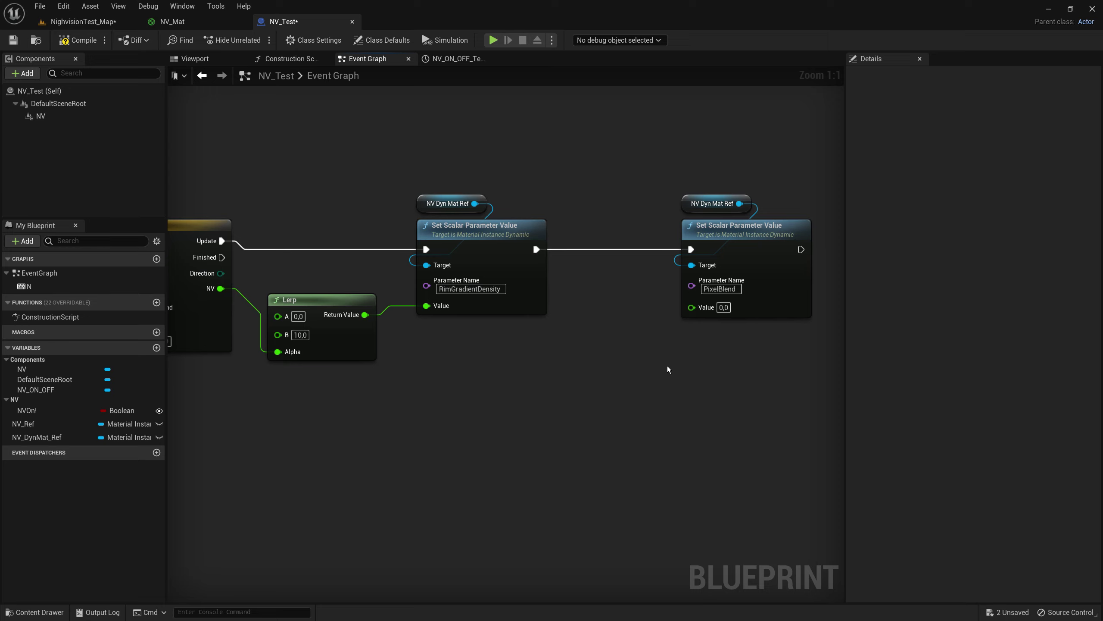
pyautogui.click(343, 306)
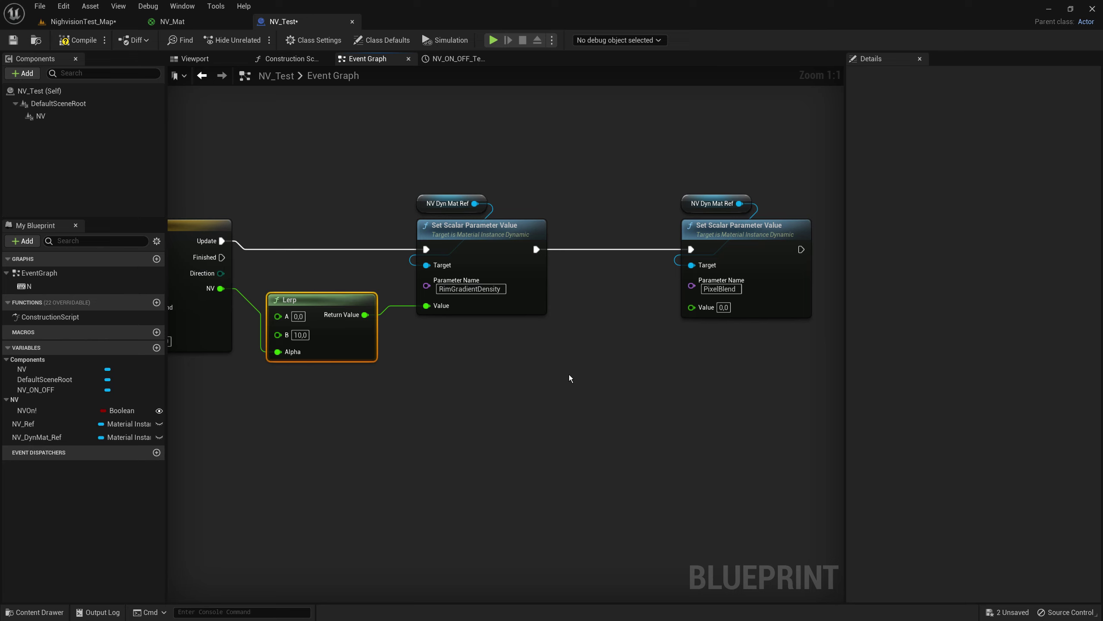
# Duplicate the Lerp, drive its Alpha from the NV track, and set A to 1, B to 0.
pyautogui.hotkey('ctrl', 'v')
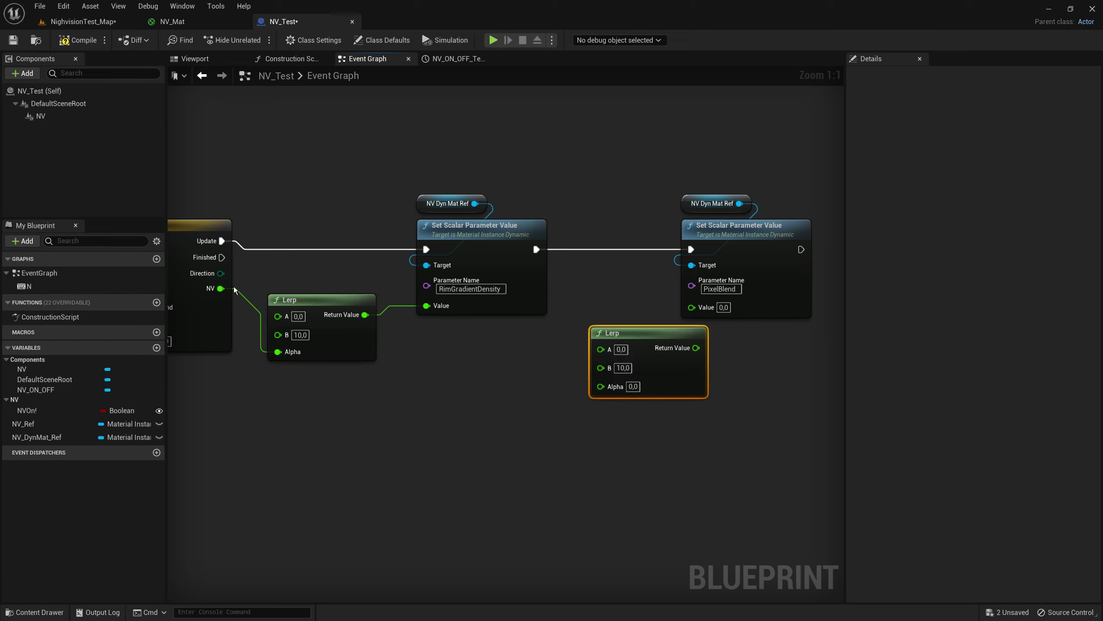
pyautogui.moveTo(221, 289); pyautogui.dragTo(617, 389)
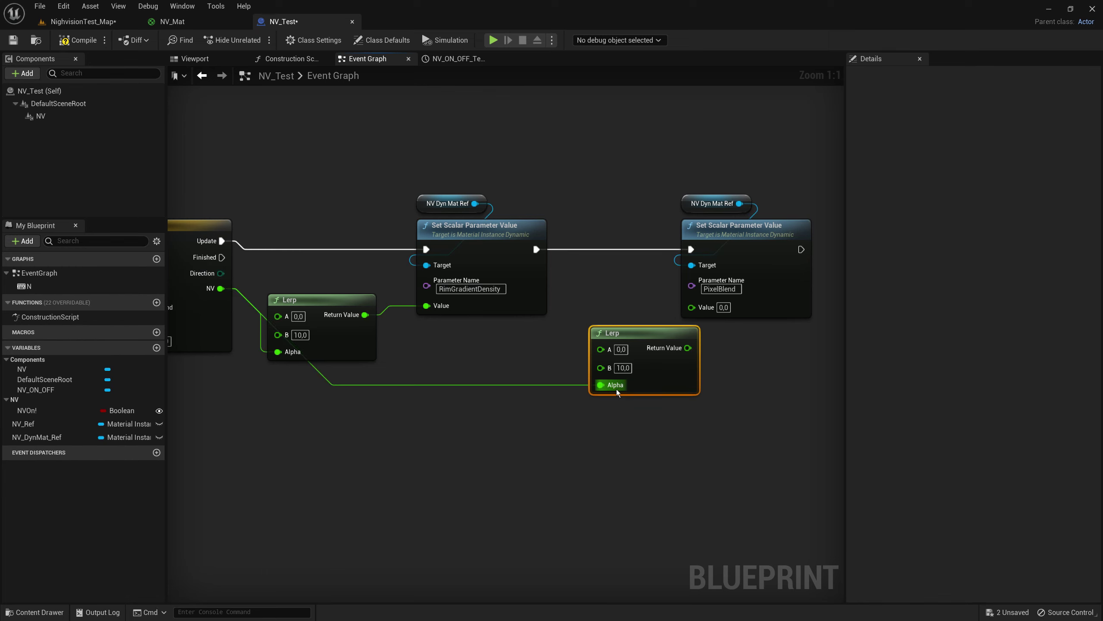
pyautogui.click(620, 349)
pyautogui.write('1')
pyautogui.click(623, 368)
pyautogui.write('0')
pyautogui.press('Return')
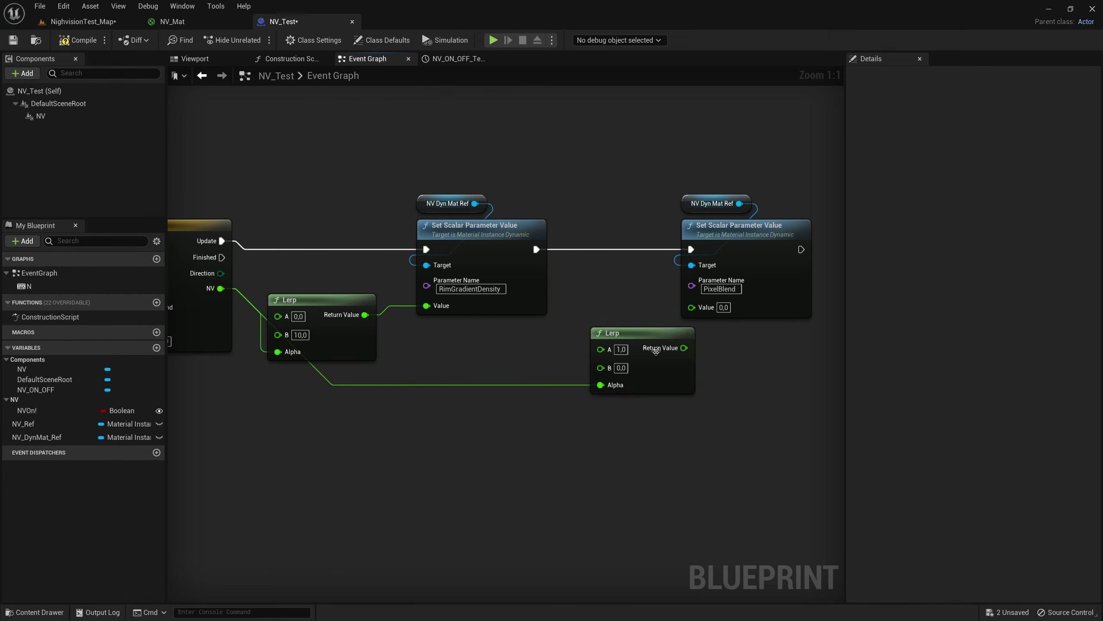
# Connect the new Lerp's Return Value to the PixelBlend setter's Value pin.
pyautogui.moveTo(646, 333); pyautogui.dragTo(621, 301)
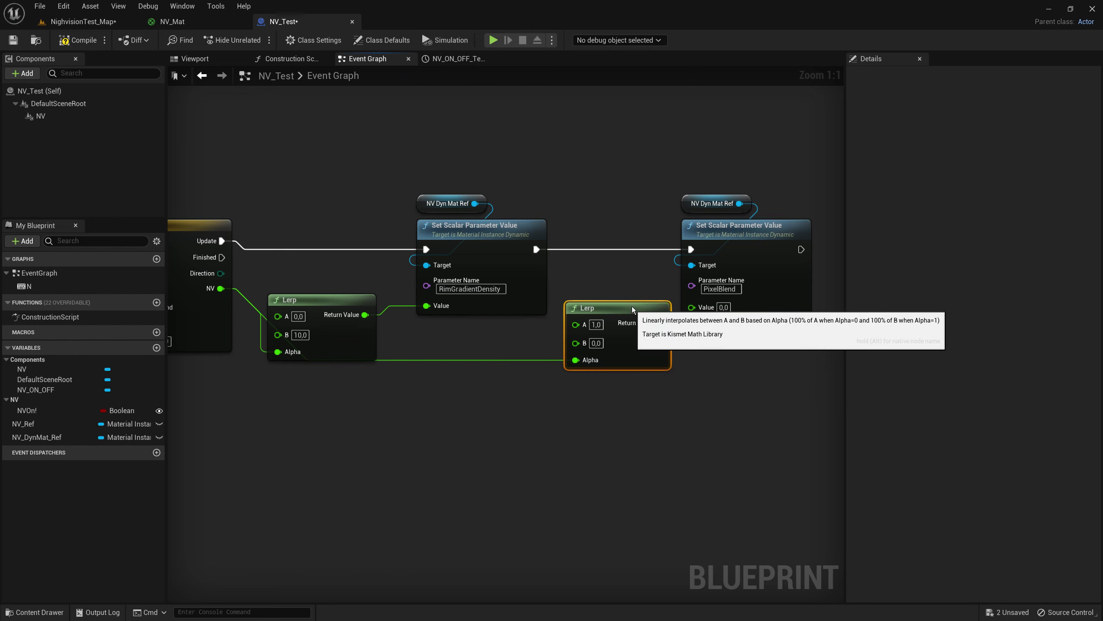
pyautogui.click(721, 240)
pyautogui.keyDown('ctrl'); pyautogui.click(712, 203); pyautogui.keyUp('ctrl')
pyautogui.moveTo(687, 280); pyautogui.dragTo(711, 280)
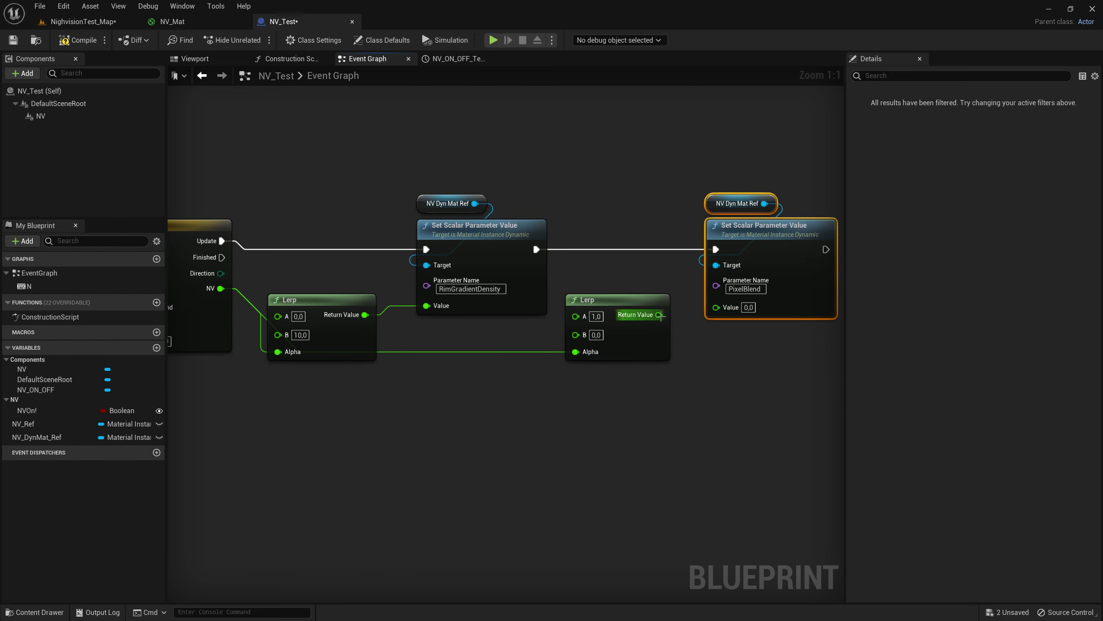
pyautogui.moveTo(659, 315); pyautogui.dragTo(716, 307)
pyautogui.moveTo(627, 306); pyautogui.dragTo(636, 306)
pyautogui.click(682, 370)
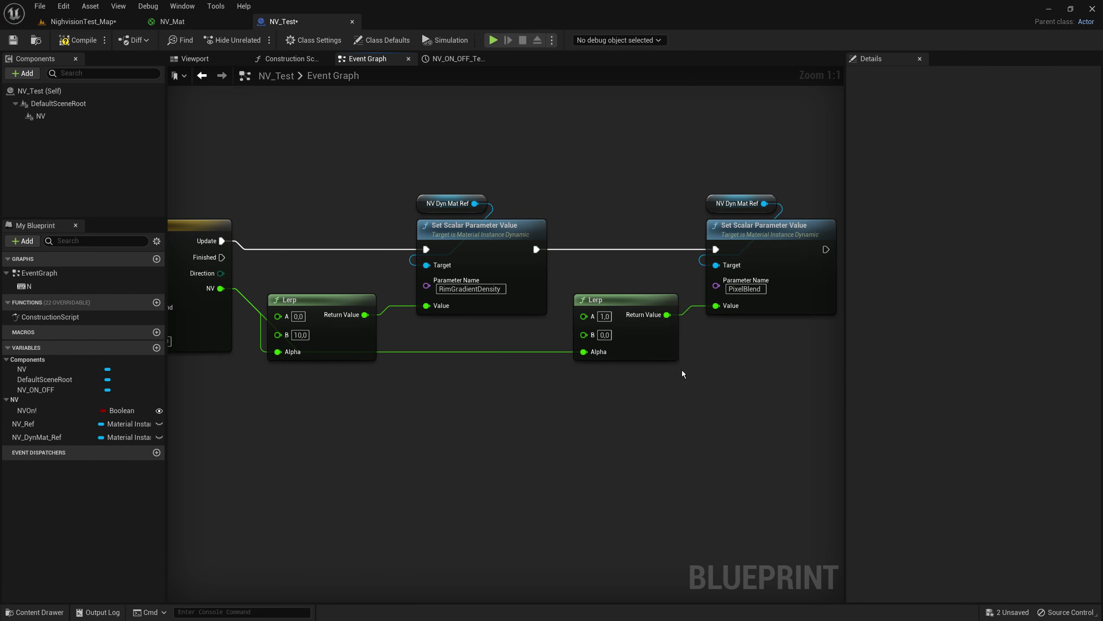
pyautogui.scroll(-2, 608, 308)
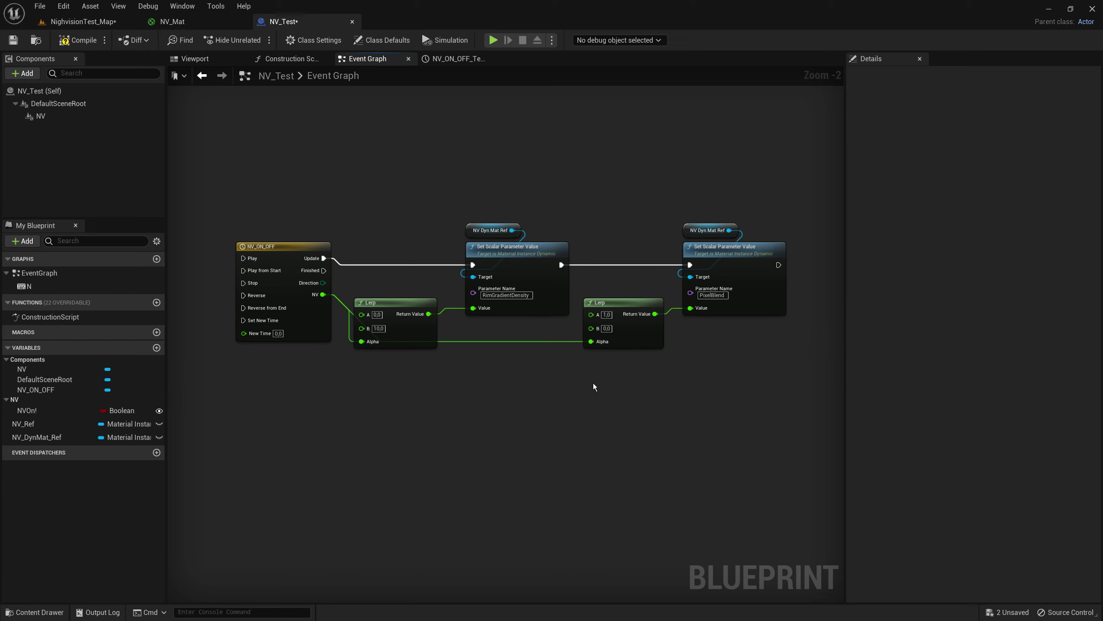
# Copy and paste the SET Enabled node together with its NVOn! and NV inputs.
pyautogui.moveTo(376, 392); pyautogui.dragTo(713, 400, button='right')
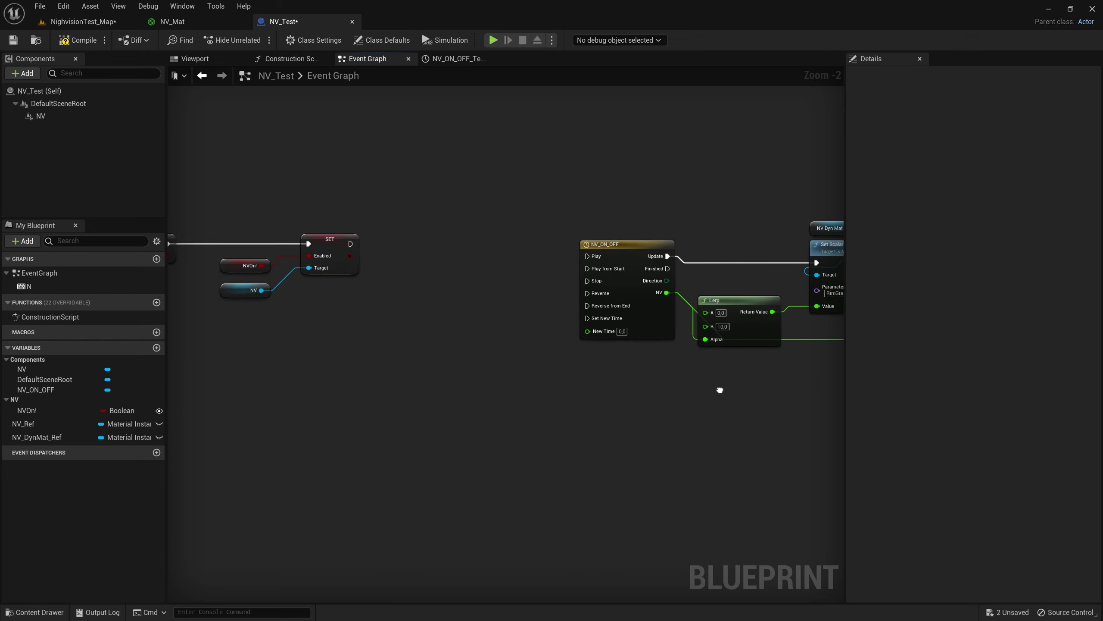
pyautogui.moveTo(413, 287); pyautogui.dragTo(532, 305, button='right')
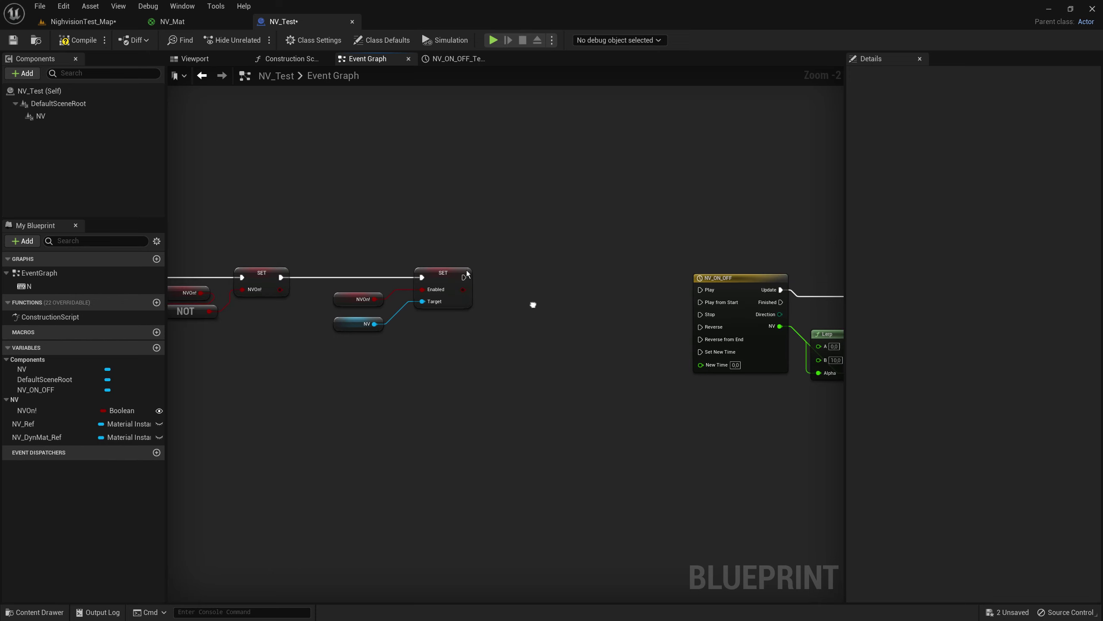
pyautogui.moveTo(320, 202); pyautogui.dragTo(478, 369)
pyautogui.scroll(-2, 586, 355)
pyautogui.scroll(-2, 382, 328)
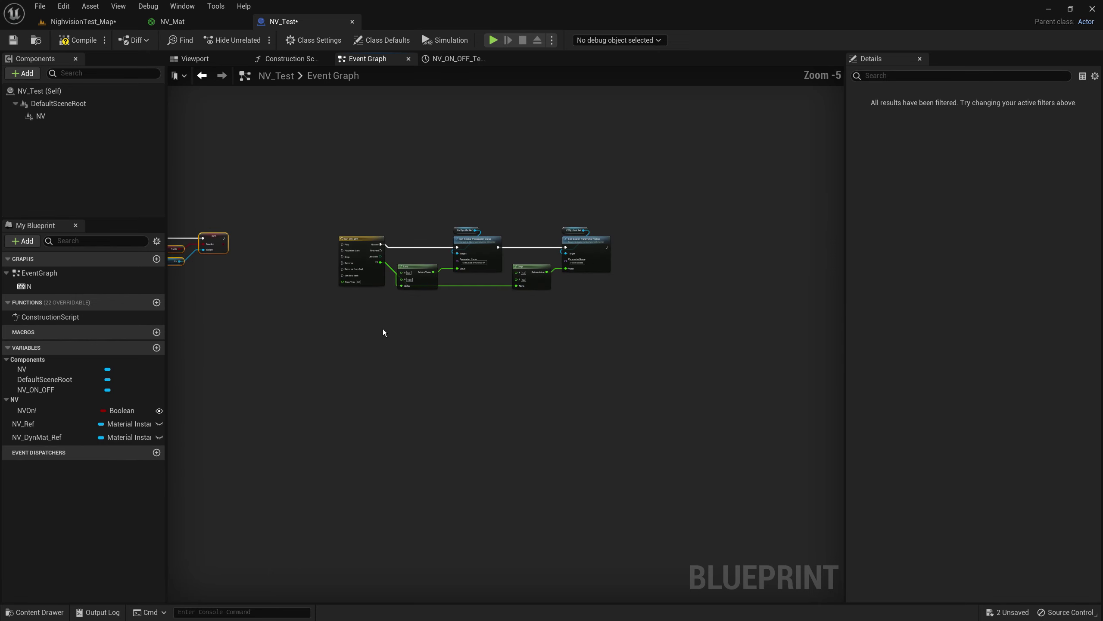
pyautogui.hotkey('ctrl', 'c')
pyautogui.hotkey('ctrl', 'v')
# Wire the NV_ON_OFF timeline's Finished output to the copied SET node.
pyautogui.scroll(1, 535, 346)
pyautogui.scroll(4, 535, 346)
pyautogui.moveTo(520, 348); pyautogui.dragTo(699, 367, button='right')
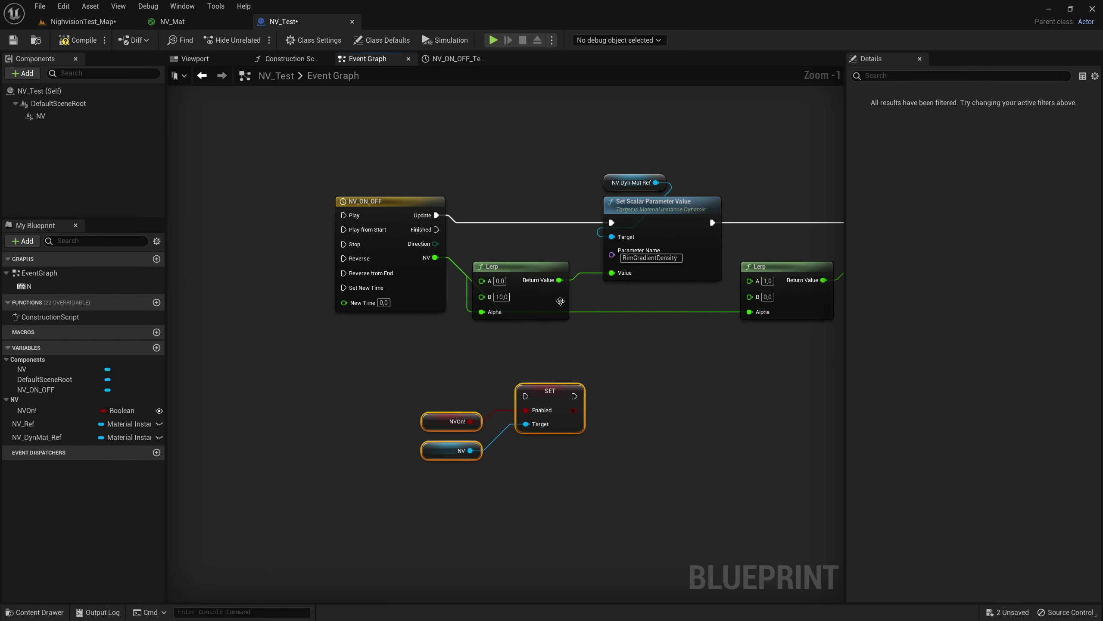
pyautogui.moveTo(436, 229)
pyautogui.mouseDown()
pyautogui.moveTo(523, 399)
pyautogui.moveTo(510, 357)
pyautogui.mouseUp()
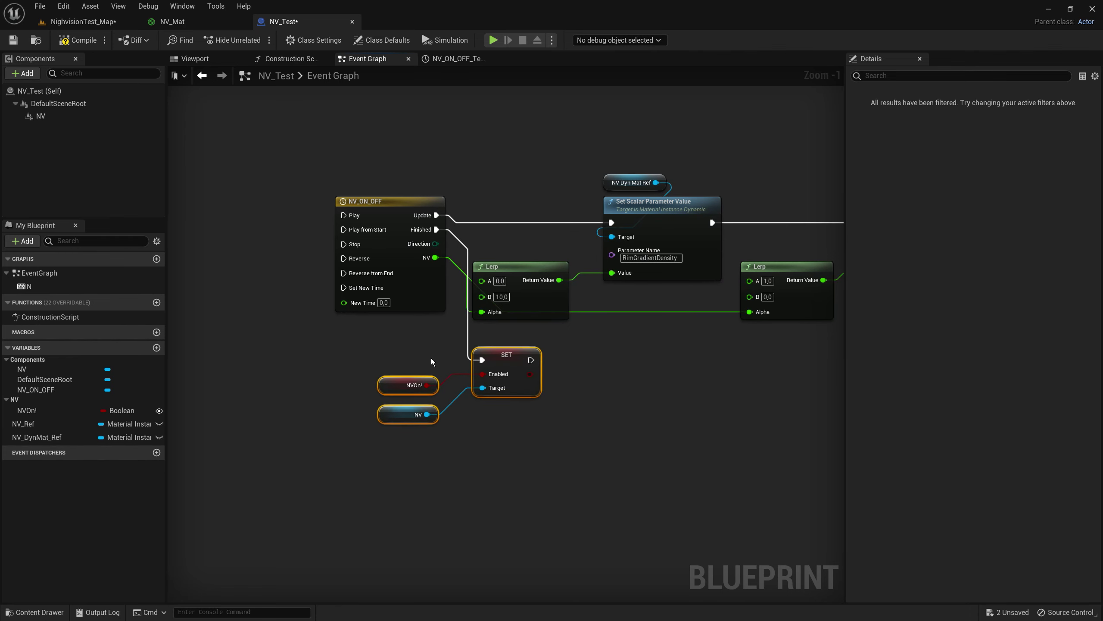
# Break the exec wire into the original SET Enabled group and move it beside the timeline.
pyautogui.click(391, 386)
pyautogui.moveTo(287, 375); pyautogui.dragTo(517, 402, button='right')
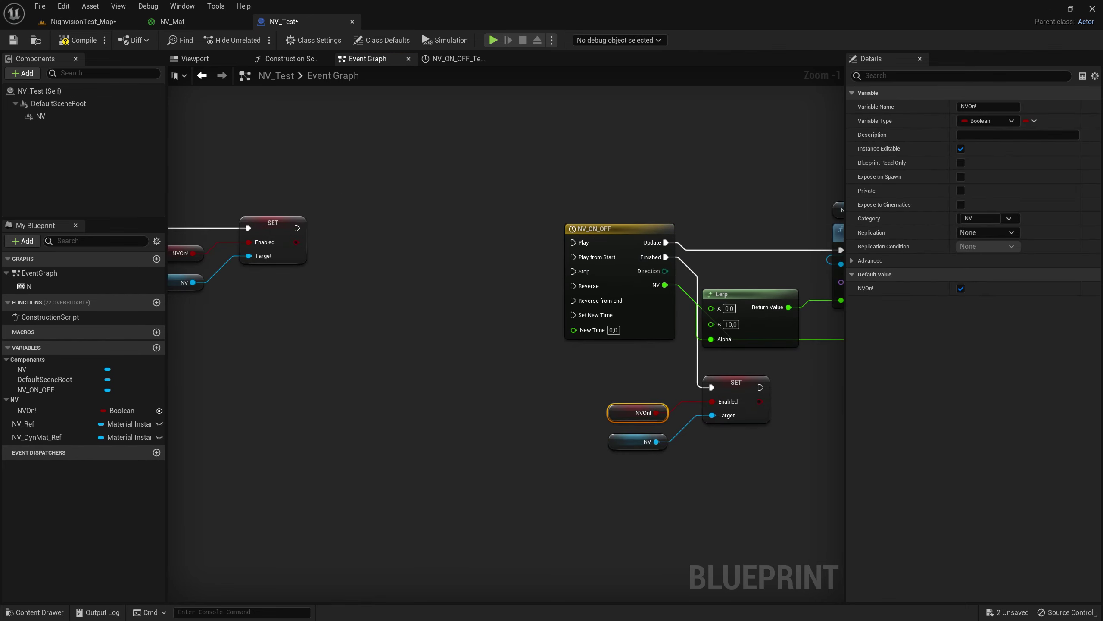
pyautogui.moveTo(345, 263); pyautogui.dragTo(408, 287, button='right')
pyautogui.moveTo(237, 197); pyautogui.dragTo(338, 346)
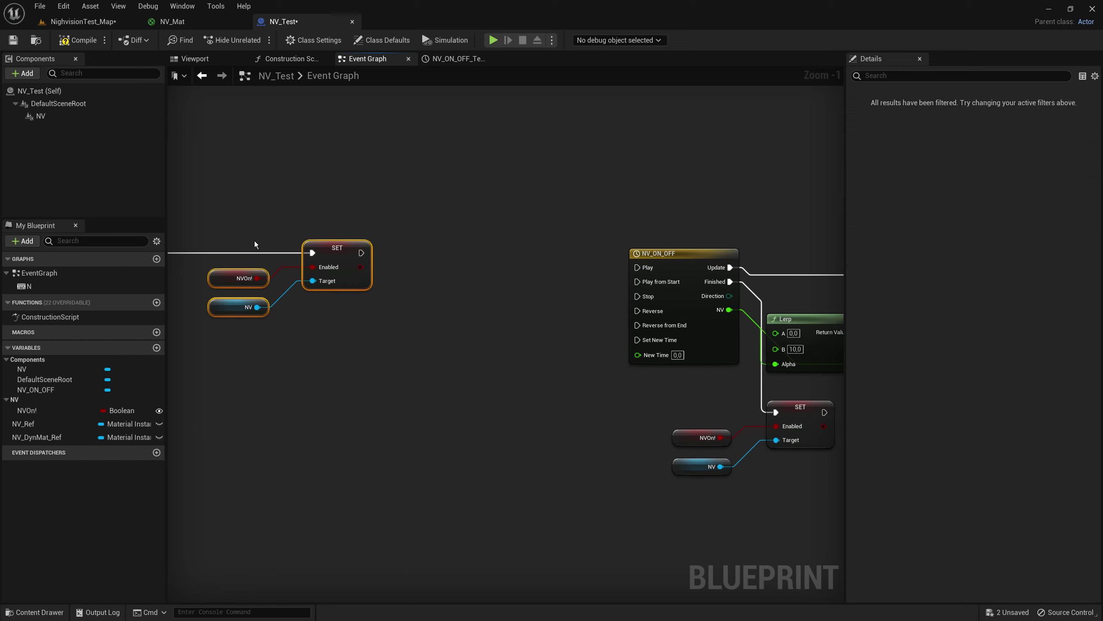
pyautogui.keyDown('alt'); pyautogui.click(312, 252); pyautogui.keyUp('alt')
pyautogui.moveTo(209, 217); pyautogui.dragTo(383, 332)
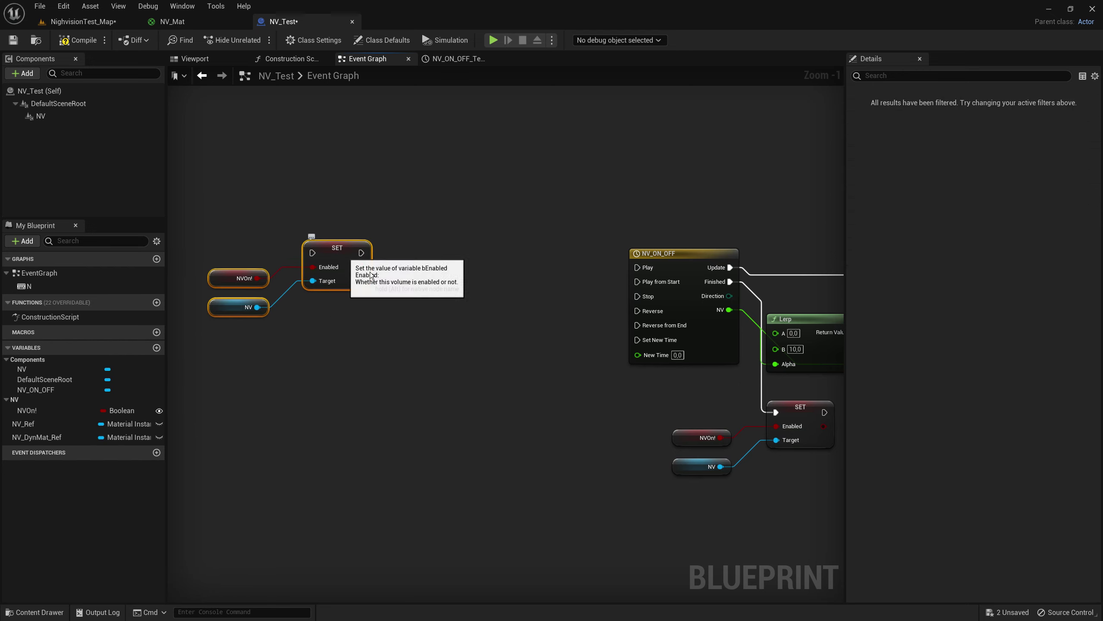
pyautogui.moveTo(346, 241)
pyautogui.mouseDown()
pyautogui.moveTo(528, 270)
pyautogui.moveTo(534, 251)
pyautogui.mouseUp()
# Wire the original SET Enabled output to NV_ON_OFF's Play from Start.
pyautogui.moveTo(509, 294); pyautogui.dragTo(335, 302, button='right')
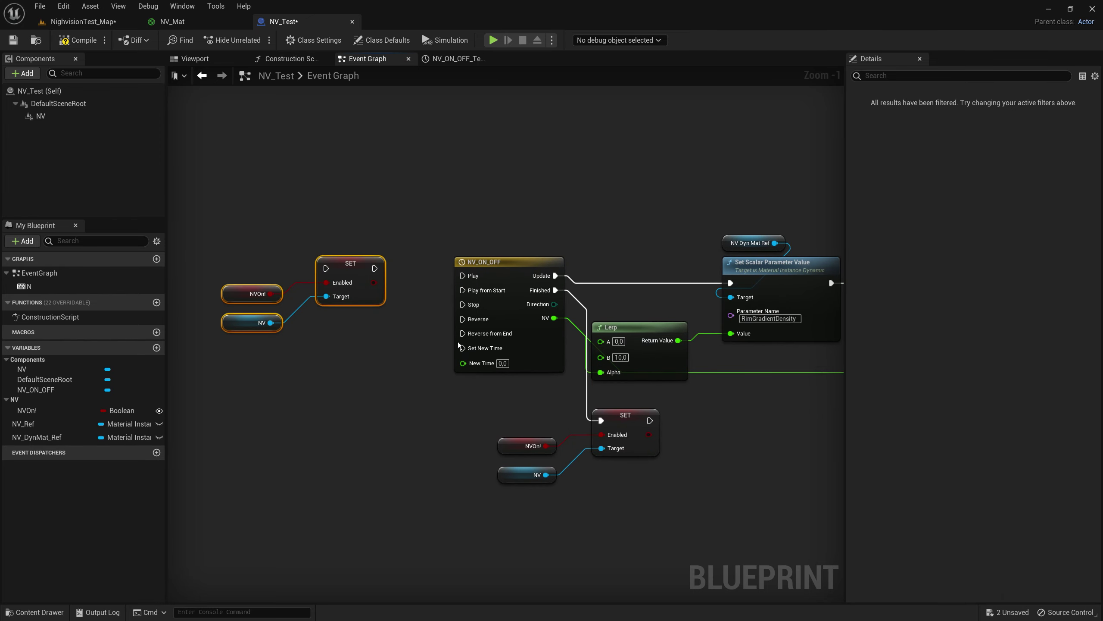
pyautogui.moveTo(509, 294); pyautogui.dragTo(374, 268)
pyautogui.moveTo(656, 505); pyautogui.dragTo(564, 407)
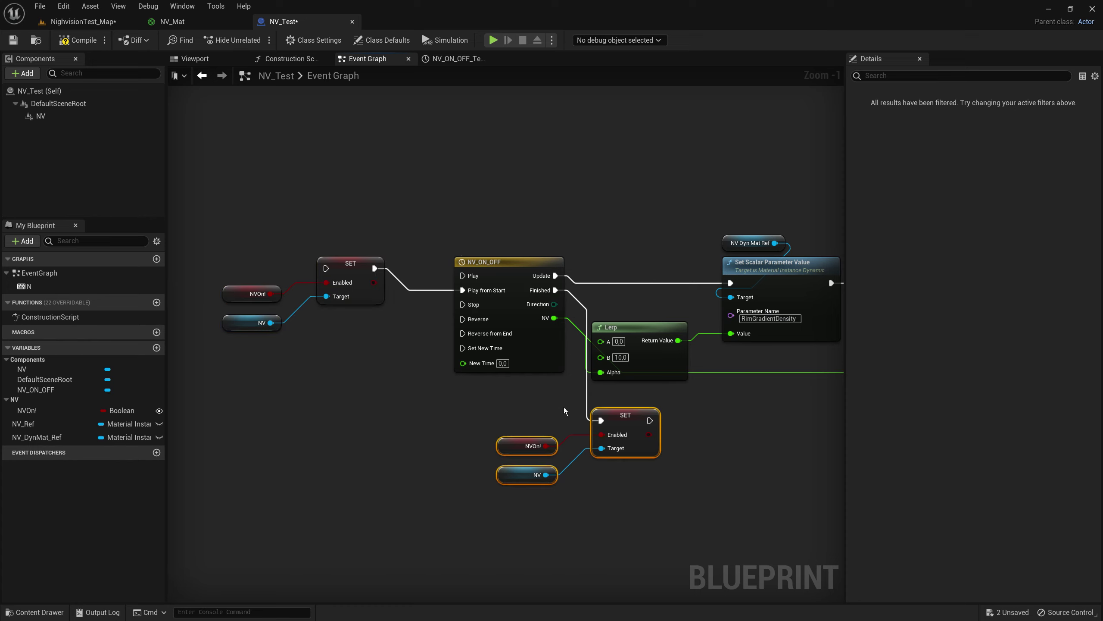
pyautogui.moveTo(359, 384)
pyautogui.mouseDown(button='right')
pyautogui.moveTo(534, 385)
pyautogui.moveTo(601, 408)
pyautogui.mouseUp(button='right')
# Add a Branch with NVOn! as Condition and its True output firing the SET Enabled node.
pyautogui.click(417, 338)
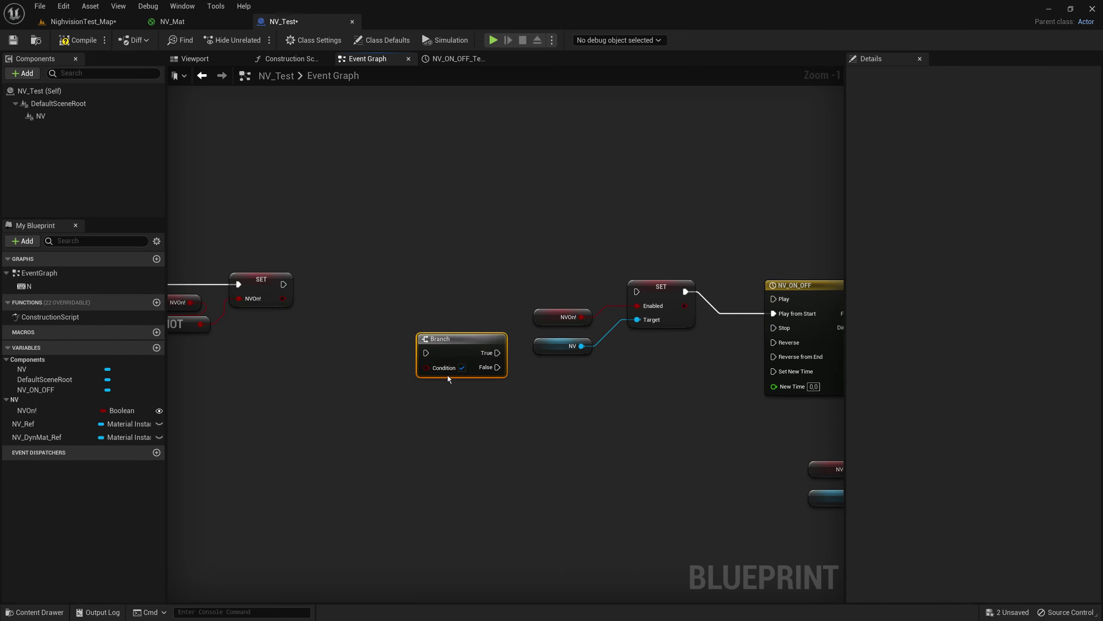
pyautogui.moveTo(448, 375); pyautogui.dragTo(394, 359, button='right')
pyautogui.moveTo(434, 352); pyautogui.dragTo(385, 285)
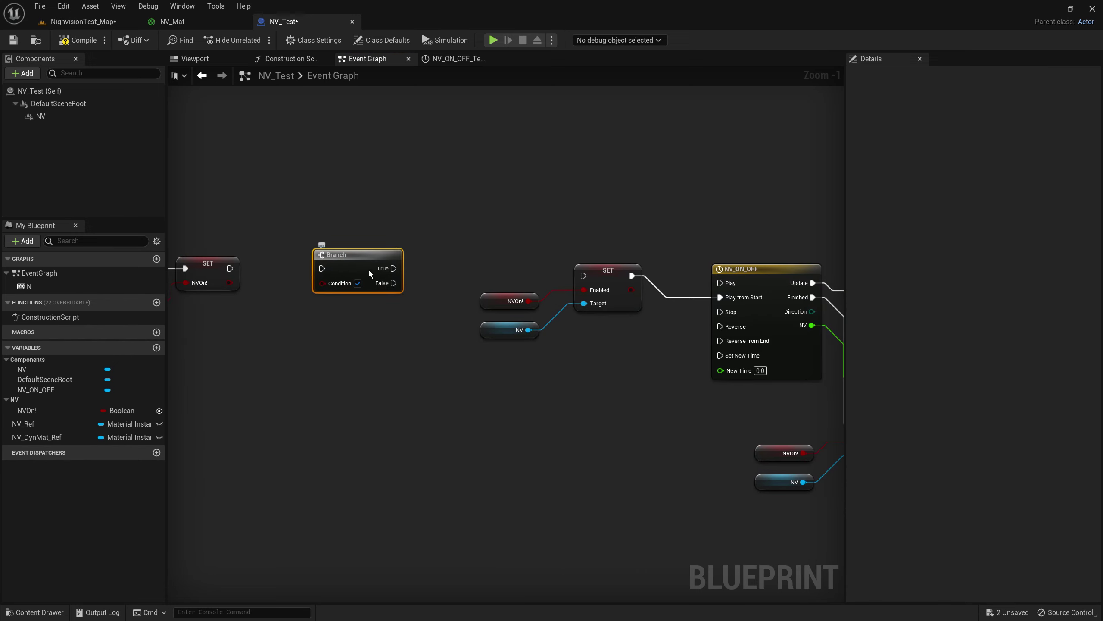
pyautogui.moveTo(369, 270); pyautogui.dragTo(517, 266, button='right')
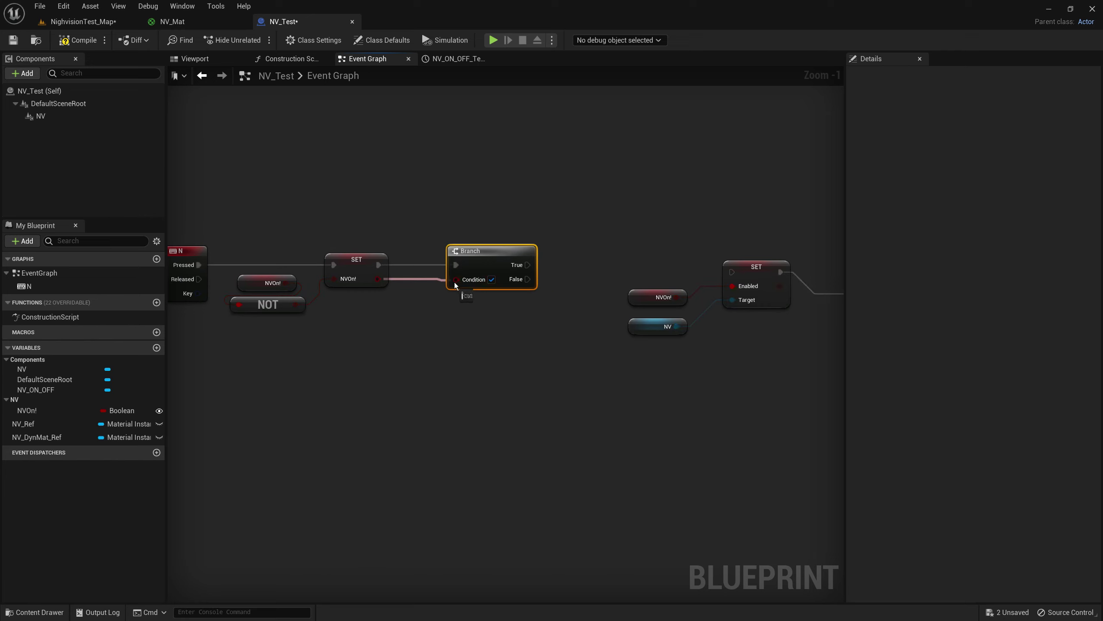
pyautogui.moveTo(536, 328); pyautogui.dragTo(389, 311, button='right')
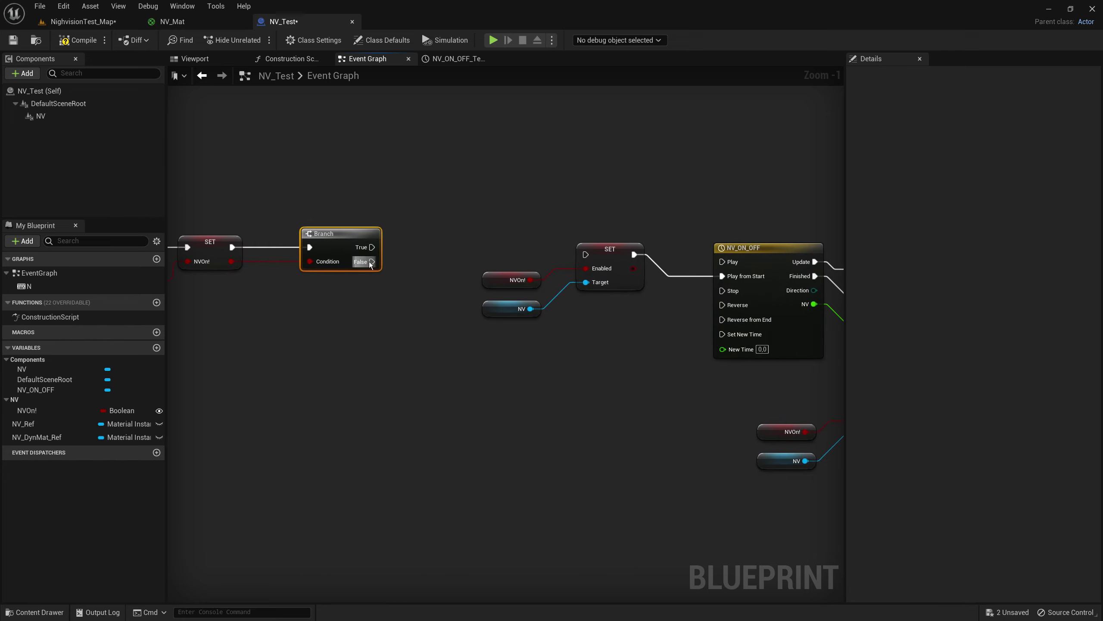
pyautogui.moveTo(372, 247); pyautogui.dragTo(586, 254)
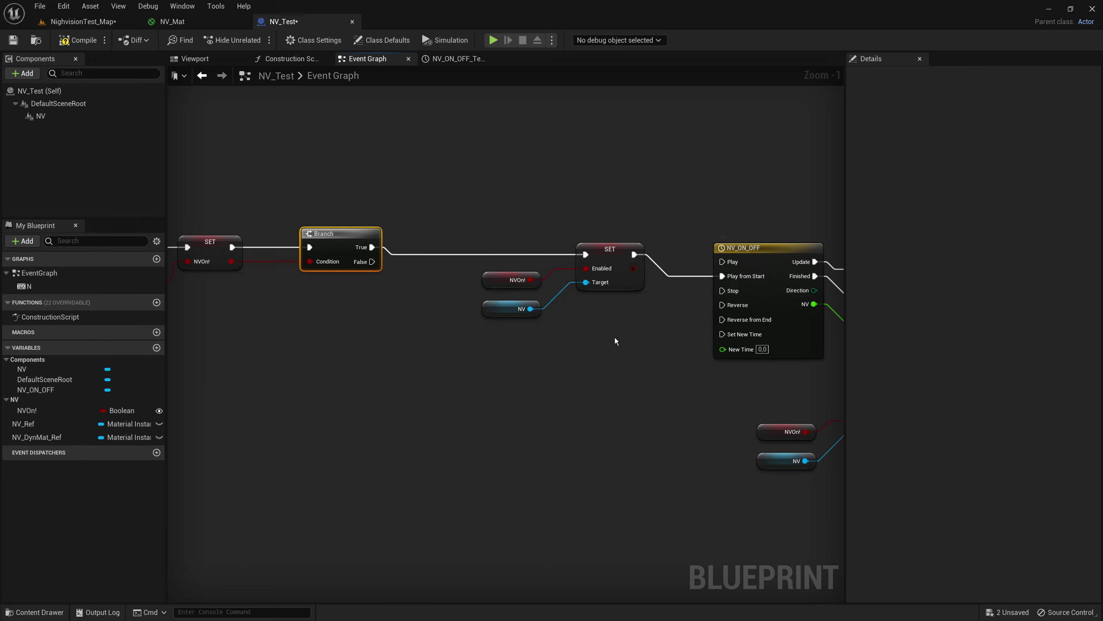
pyautogui.scroll(-3, 614, 338)
pyautogui.scroll(5, 380, 315)
pyautogui.moveTo(310, 174); pyautogui.dragTo(368, 335)
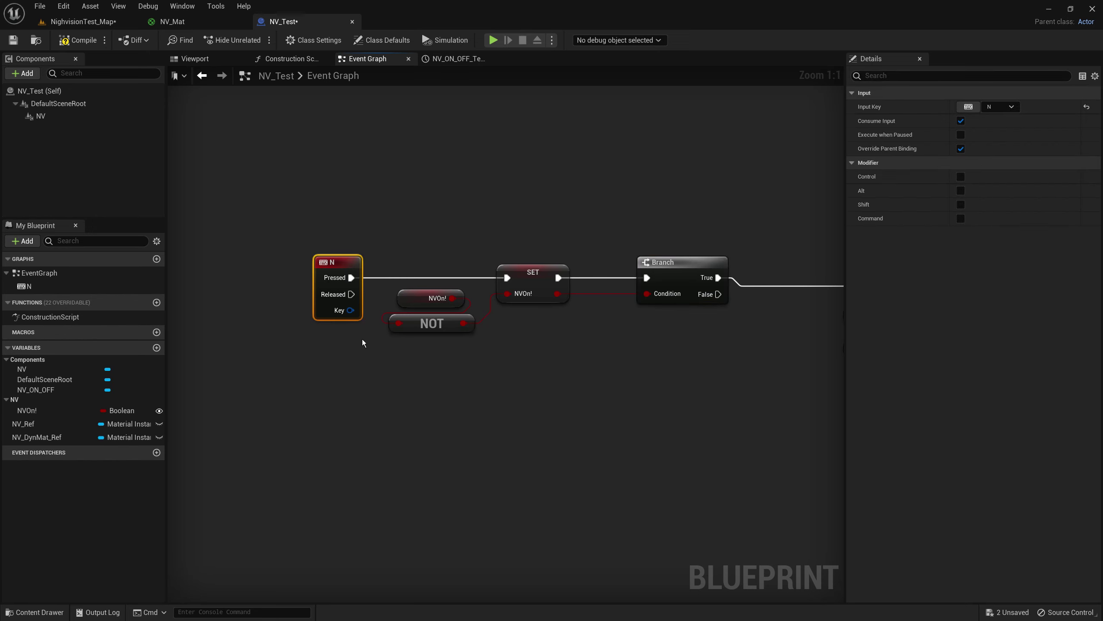
pyautogui.click(425, 247)
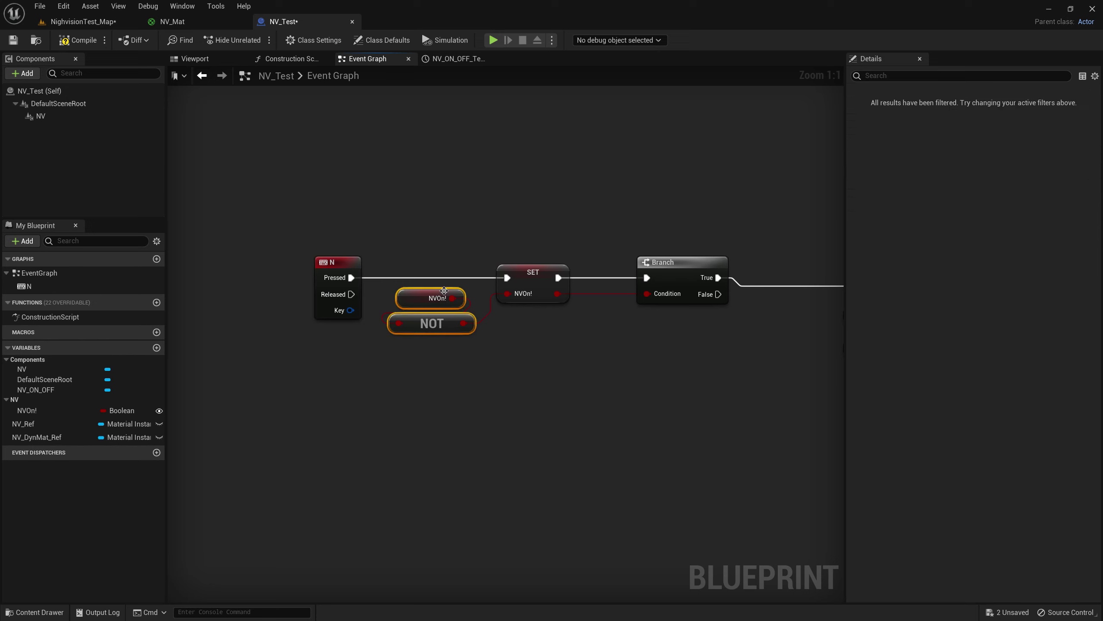
pyautogui.click(432, 298)
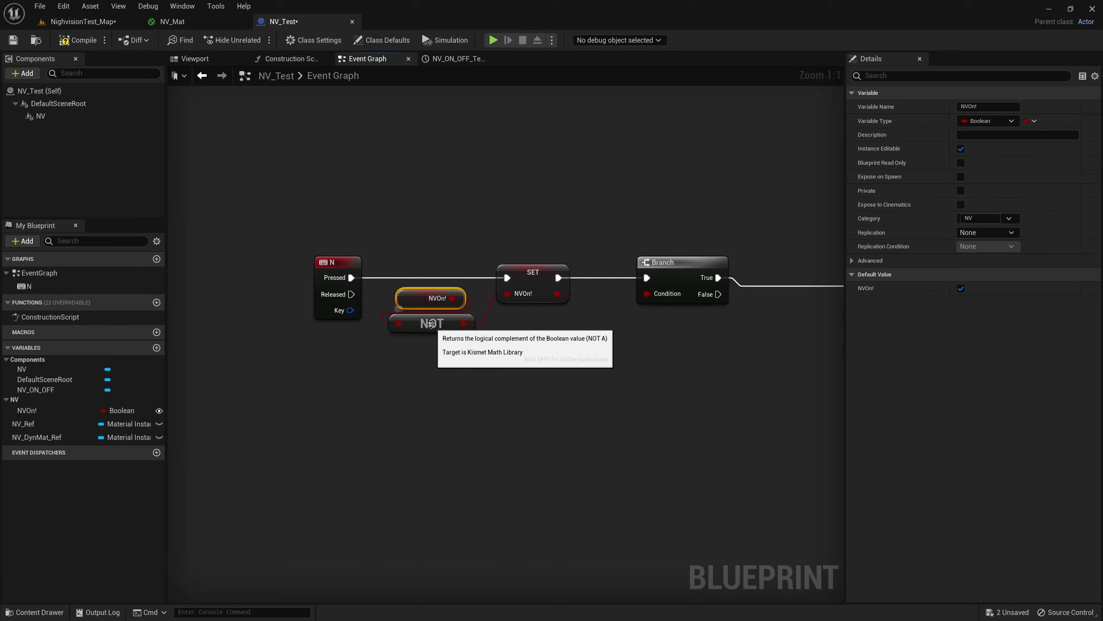
pyautogui.click(431, 324)
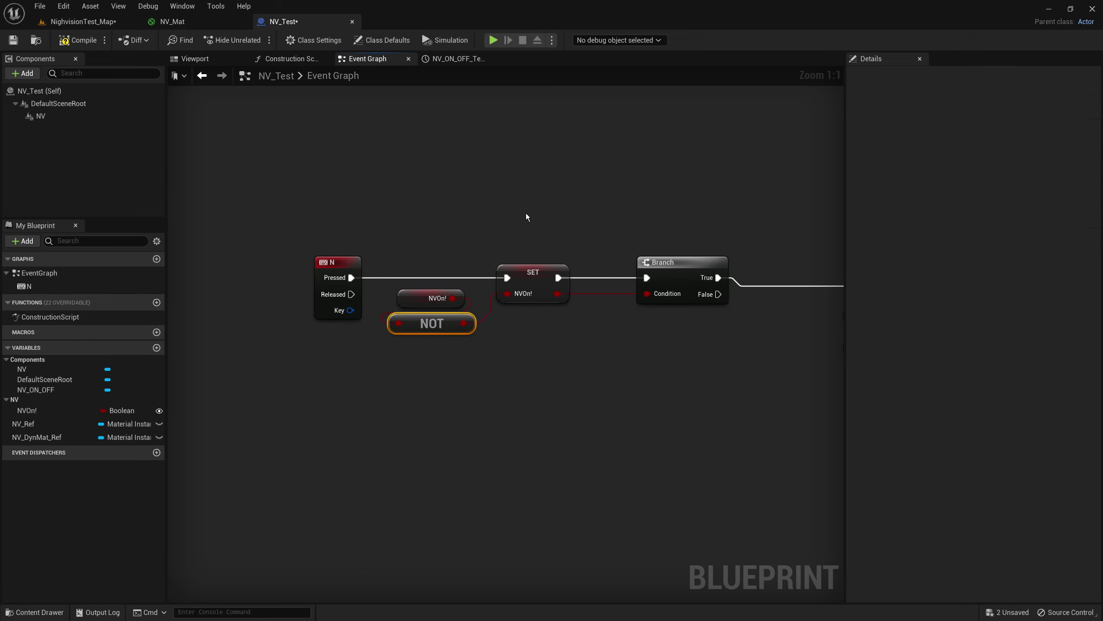
pyautogui.click(539, 283)
pyautogui.moveTo(615, 353); pyautogui.dragTo(287, 294, button='right')
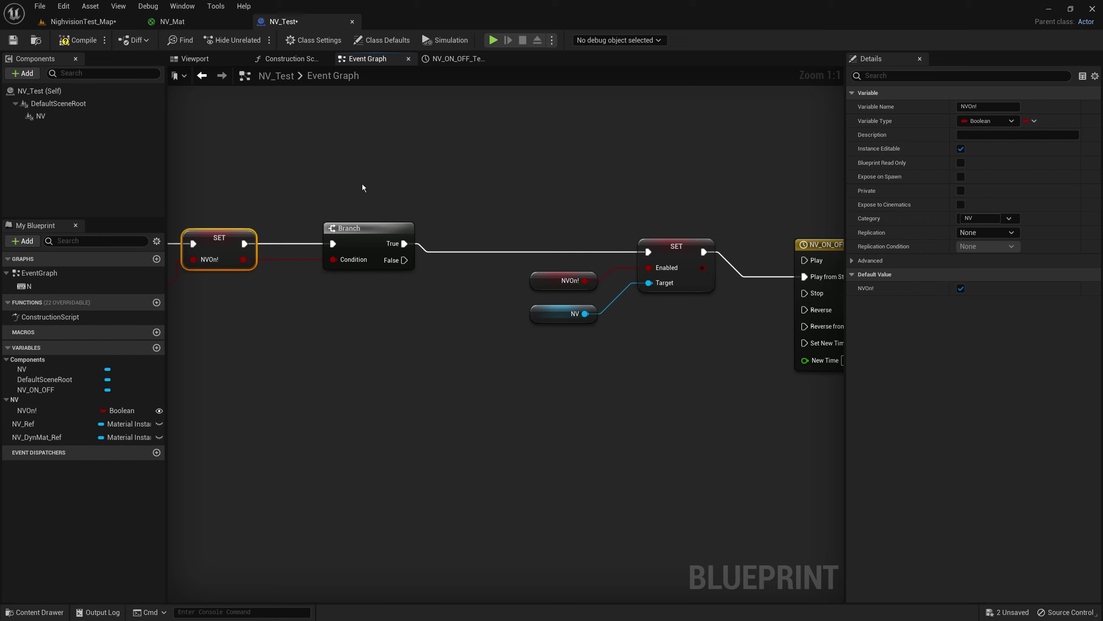
pyautogui.click(383, 253)
pyautogui.moveTo(434, 334); pyautogui.dragTo(422, 372, button='right')
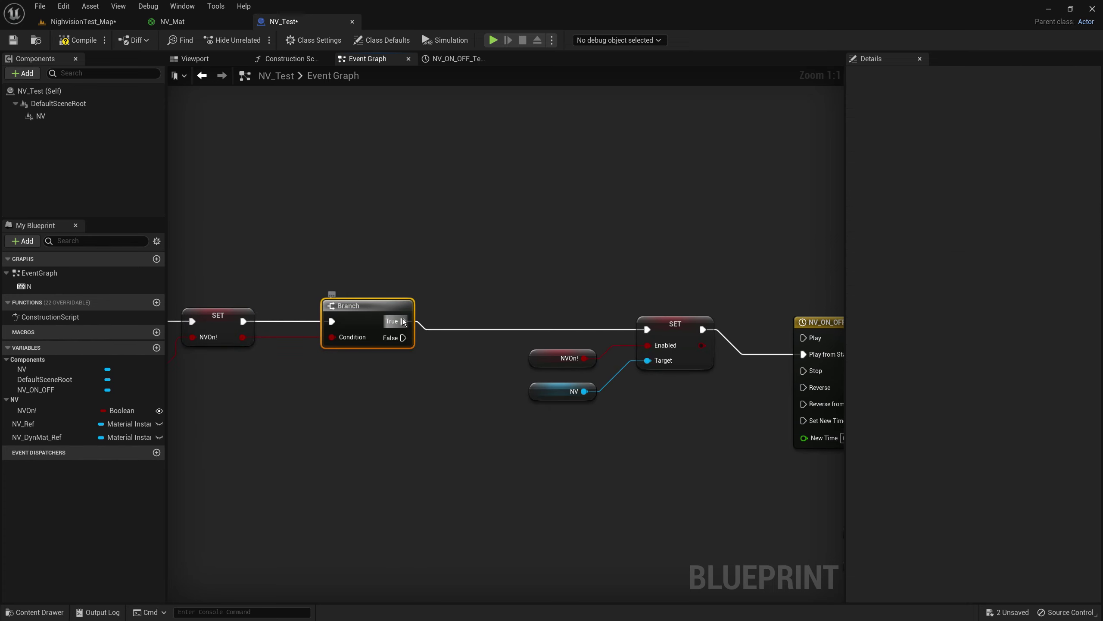
pyautogui.moveTo(536, 326); pyautogui.dragTo(375, 315, button='right')
pyautogui.moveTo(382, 231); pyautogui.dragTo(559, 459)
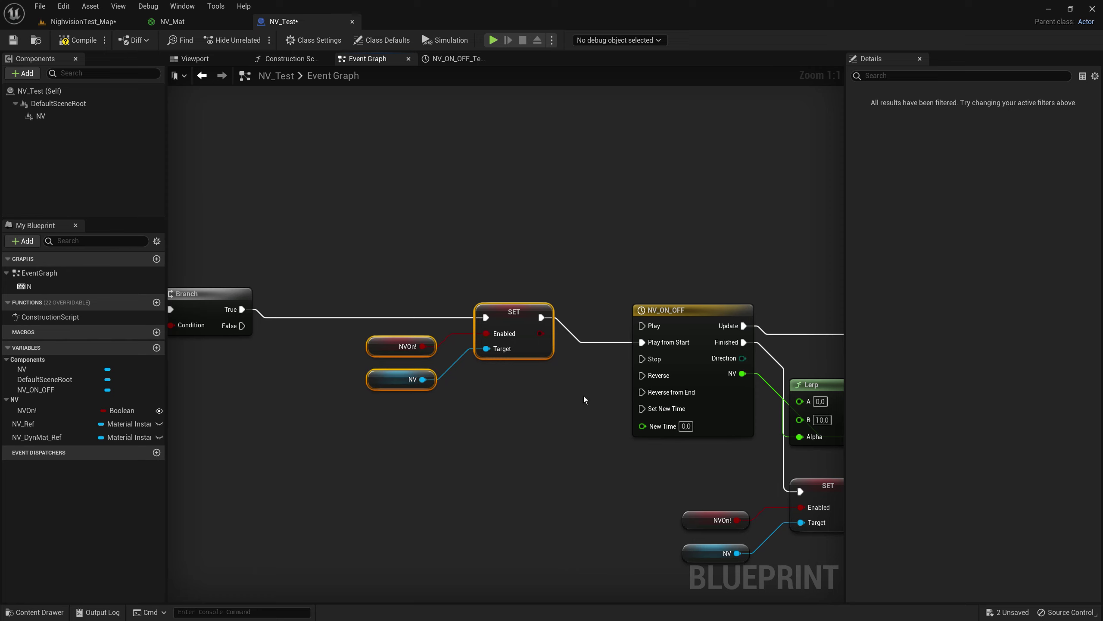
pyautogui.moveTo(584, 396); pyautogui.dragTo(397, 341, button='right')
pyautogui.click(492, 290)
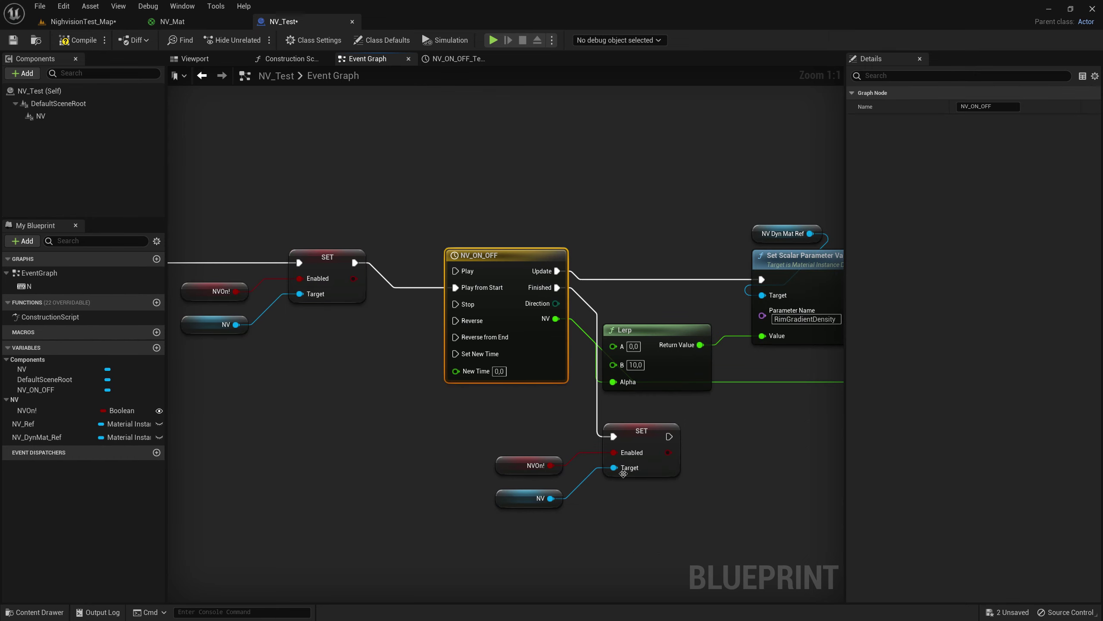
pyautogui.moveTo(424, 444); pyautogui.dragTo(633, 432, button='right')
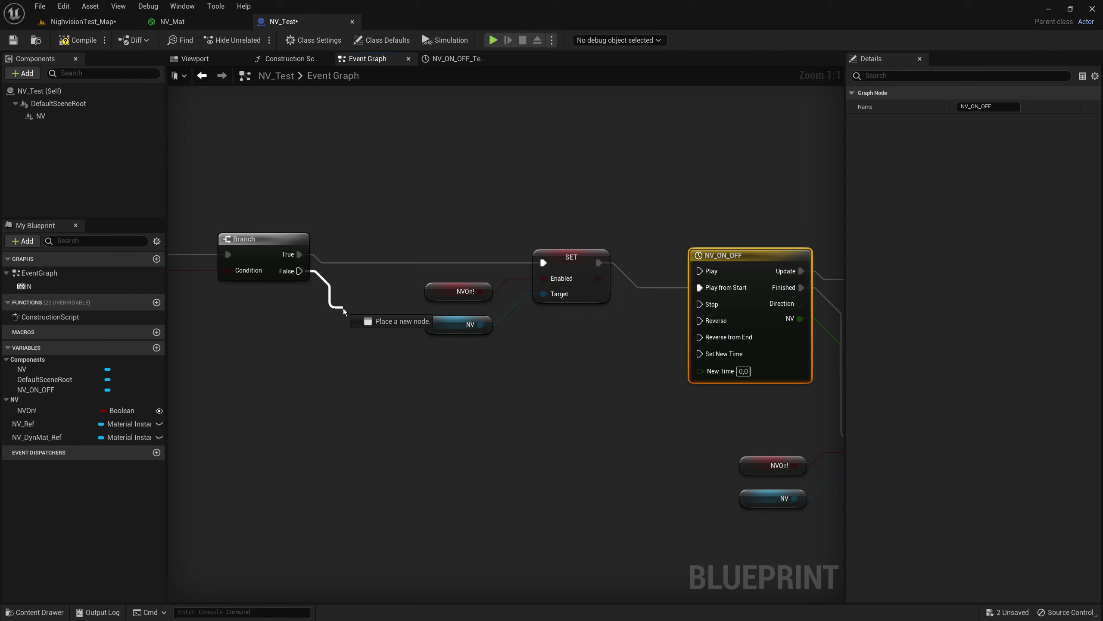
# Connect the Branch's False output to NV_ON_OFF's Reverse from End input.
pyautogui.moveTo(254, 328); pyautogui.dragTo(439, 321, button='right')
pyautogui.moveTo(212, 203); pyautogui.dragTo(241, 385)
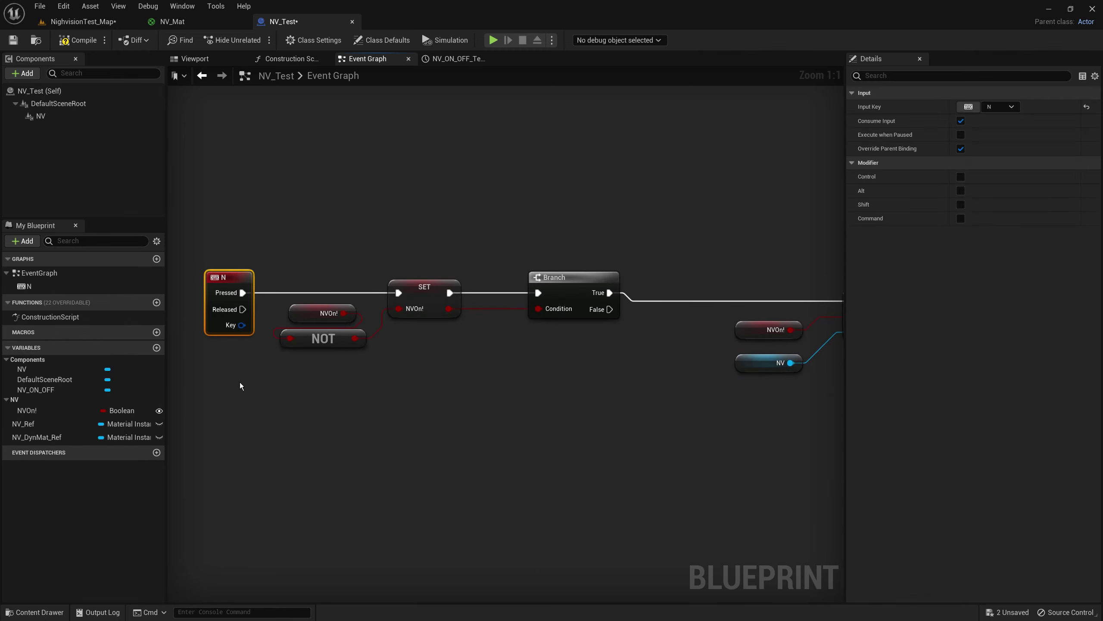
pyautogui.click(323, 313)
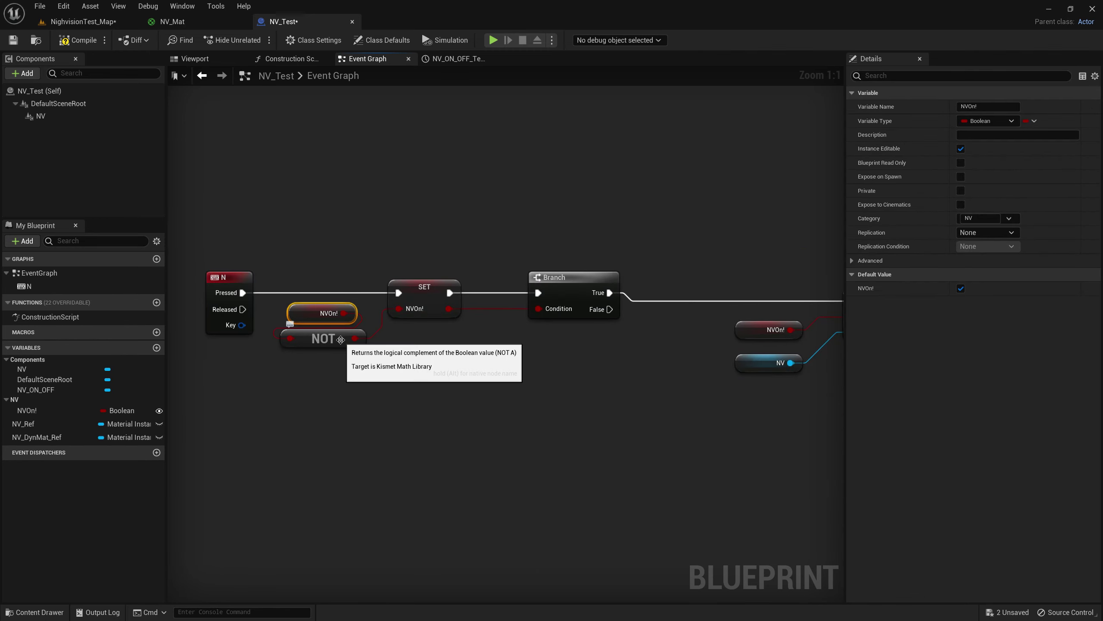
pyautogui.moveTo(414, 221); pyautogui.dragTo(436, 363)
pyautogui.moveTo(592, 343); pyautogui.dragTo(496, 349, button='right')
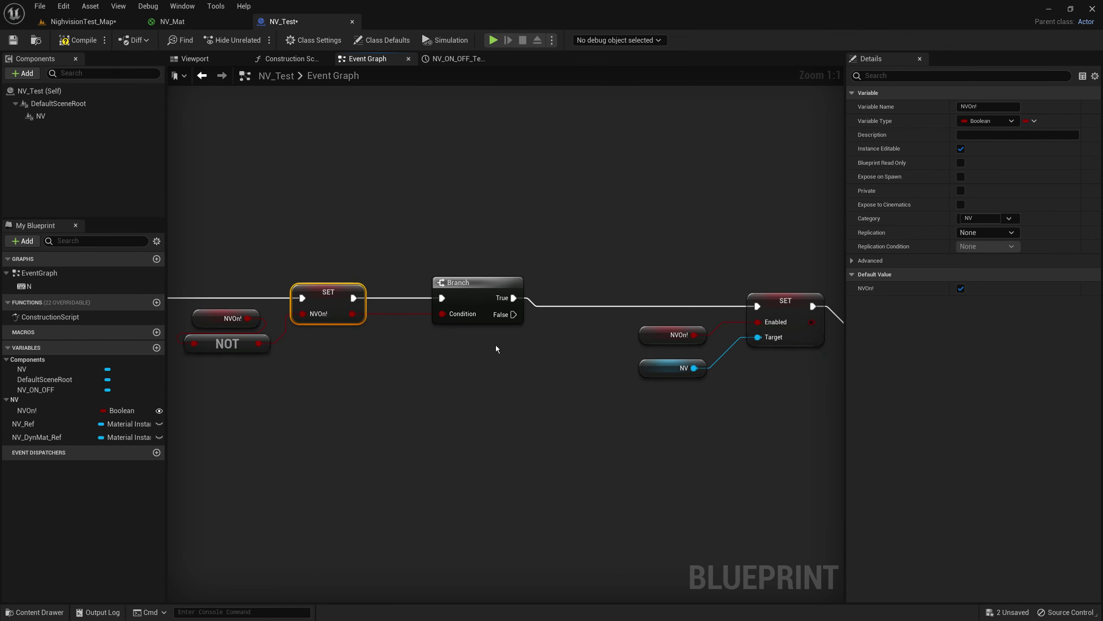
pyautogui.moveTo(573, 403); pyautogui.dragTo(245, 283, button='right')
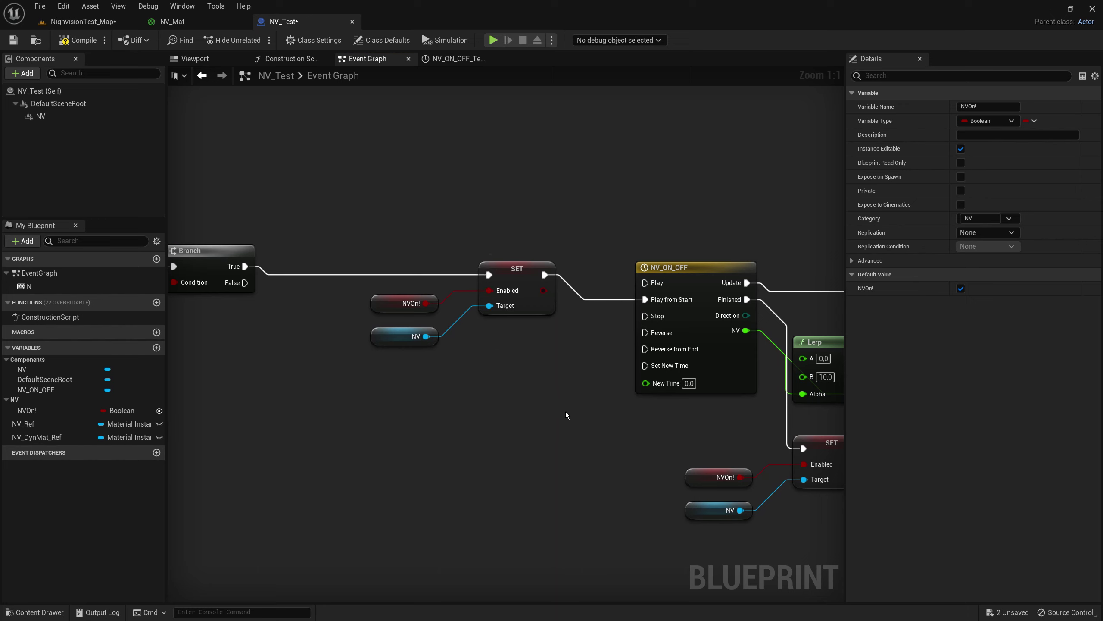
pyautogui.click(691, 268)
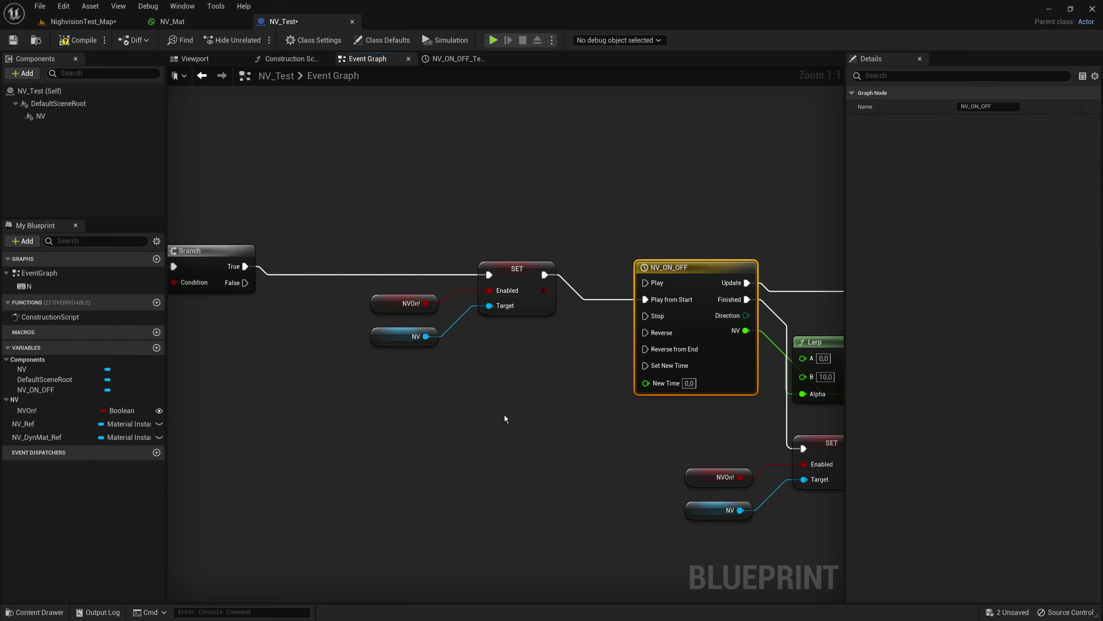
pyautogui.moveTo(253, 281); pyautogui.dragTo(651, 354)
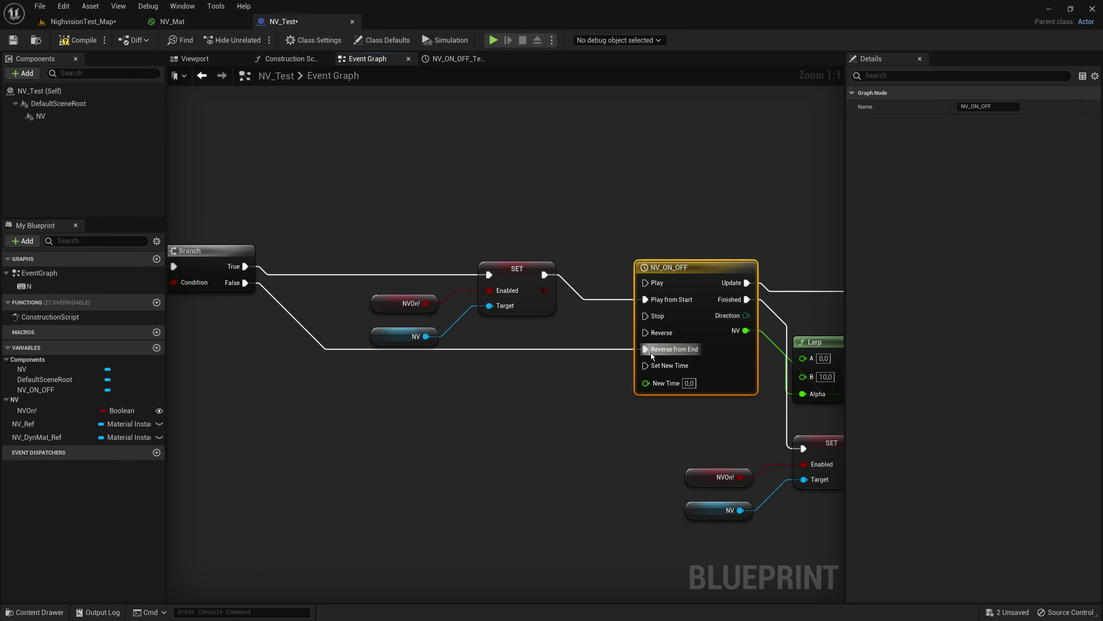
# Tidy the NVOn! and NV getters and zoom out to view the whole node network.
pyautogui.moveTo(382, 294)
pyautogui.mouseDown()
pyautogui.moveTo(439, 344)
pyautogui.moveTo(432, 328)
pyautogui.mouseUp()
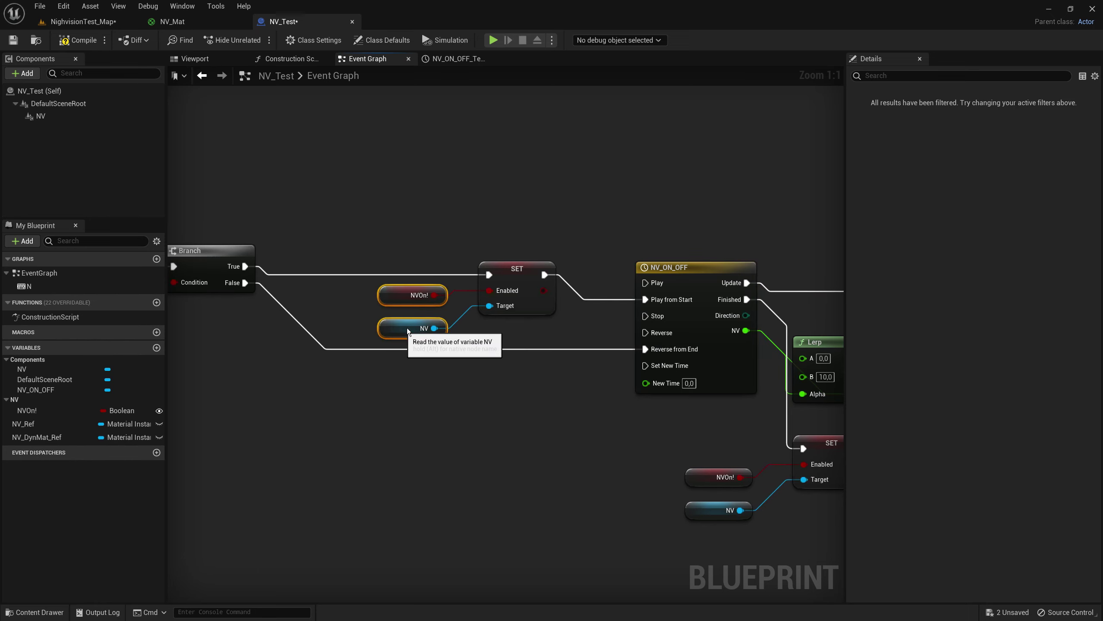
pyautogui.scroll(-2, 482, 379)
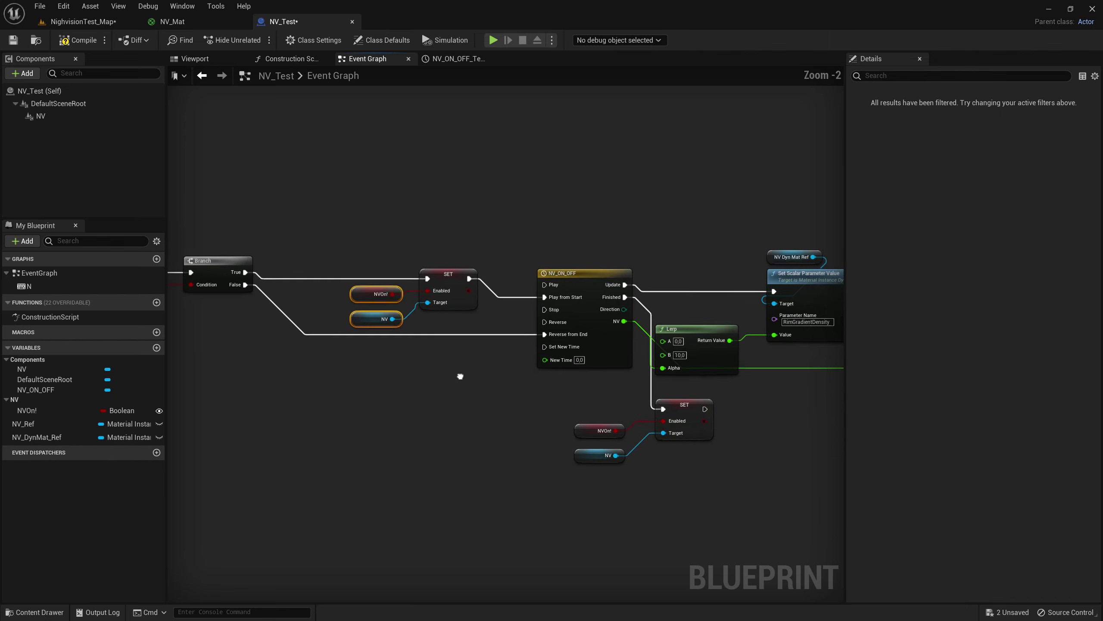
pyautogui.moveTo(460, 377)
pyautogui.mouseDown(button='right')
pyautogui.moveTo(503, 377)
pyautogui.moveTo(456, 375)
pyautogui.mouseUp(button='right')
pyautogui.scroll(-2, 463, 352)
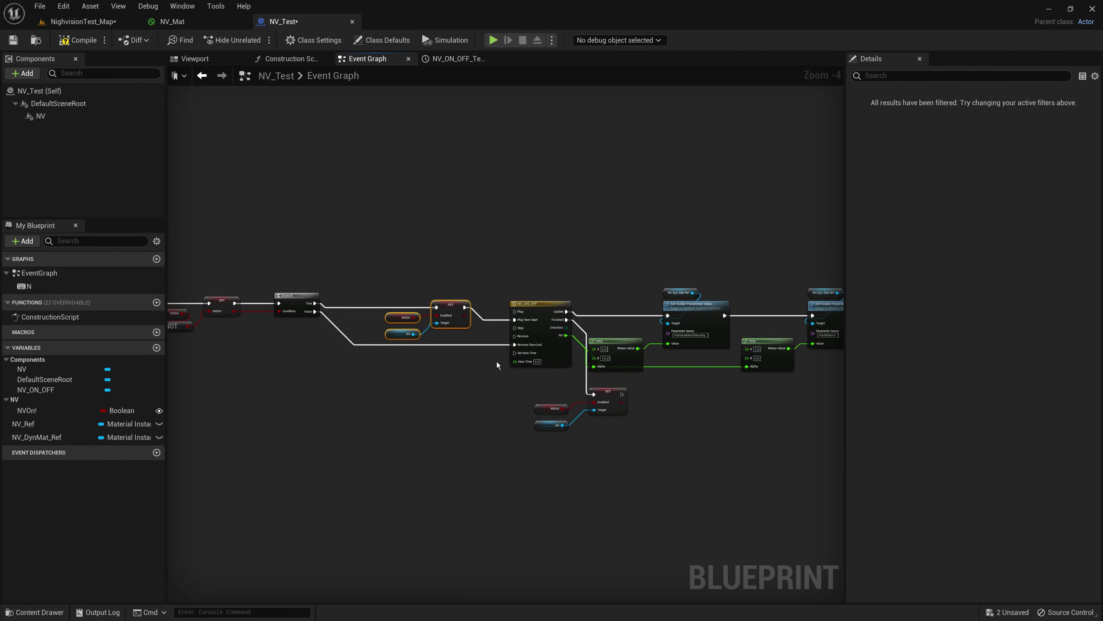
pyautogui.click(539, 304)
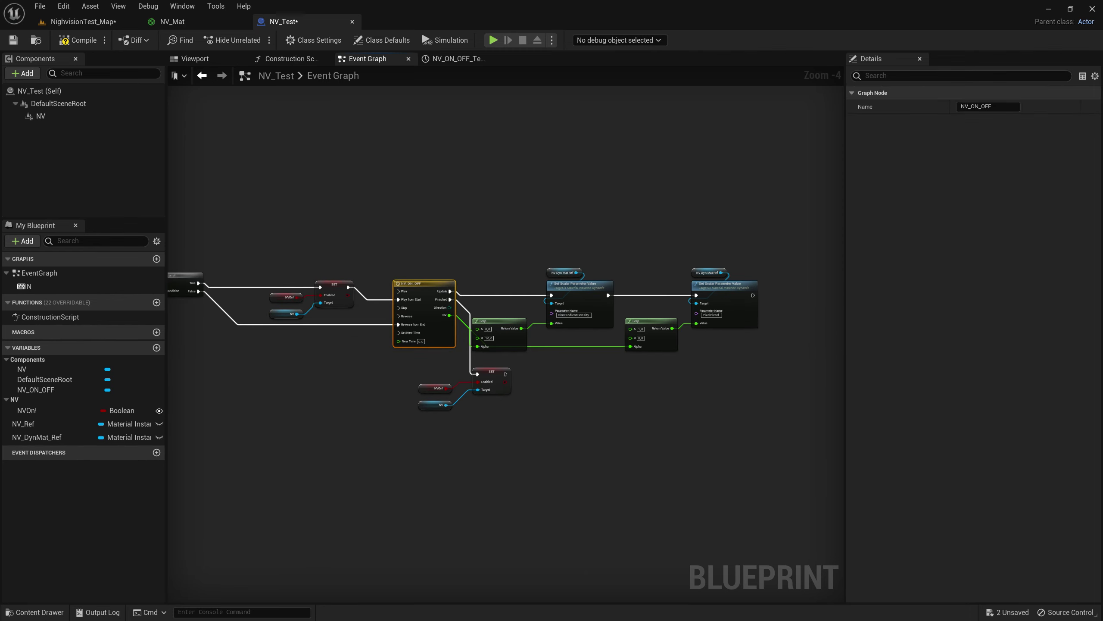
pyautogui.moveTo(343, 385); pyautogui.dragTo(440, 390, button='right')
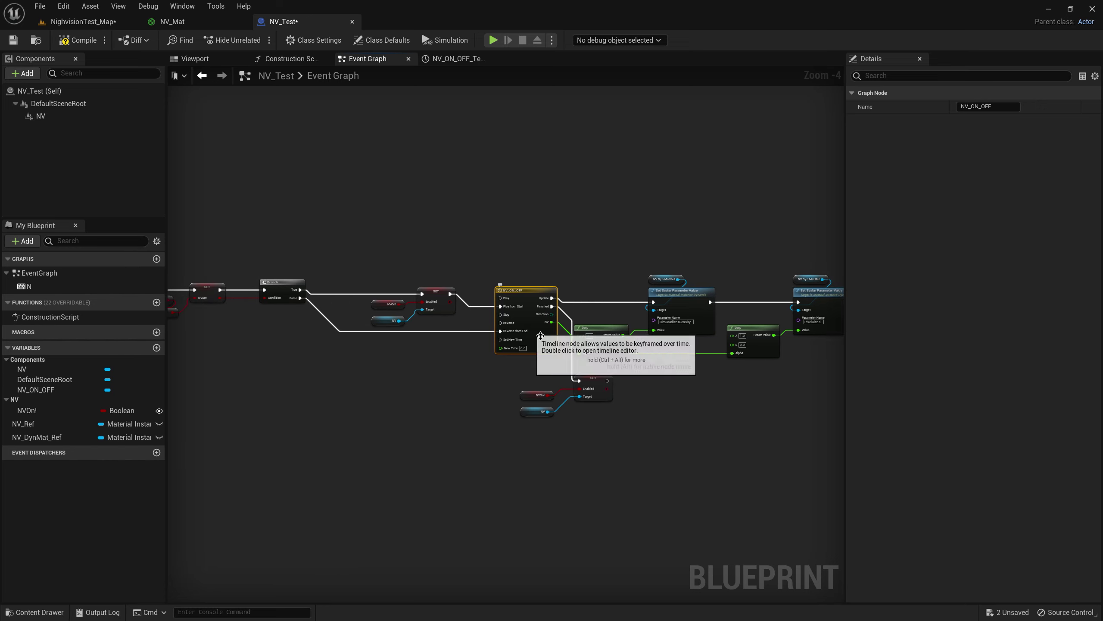
pyautogui.scroll(4, 533, 336)
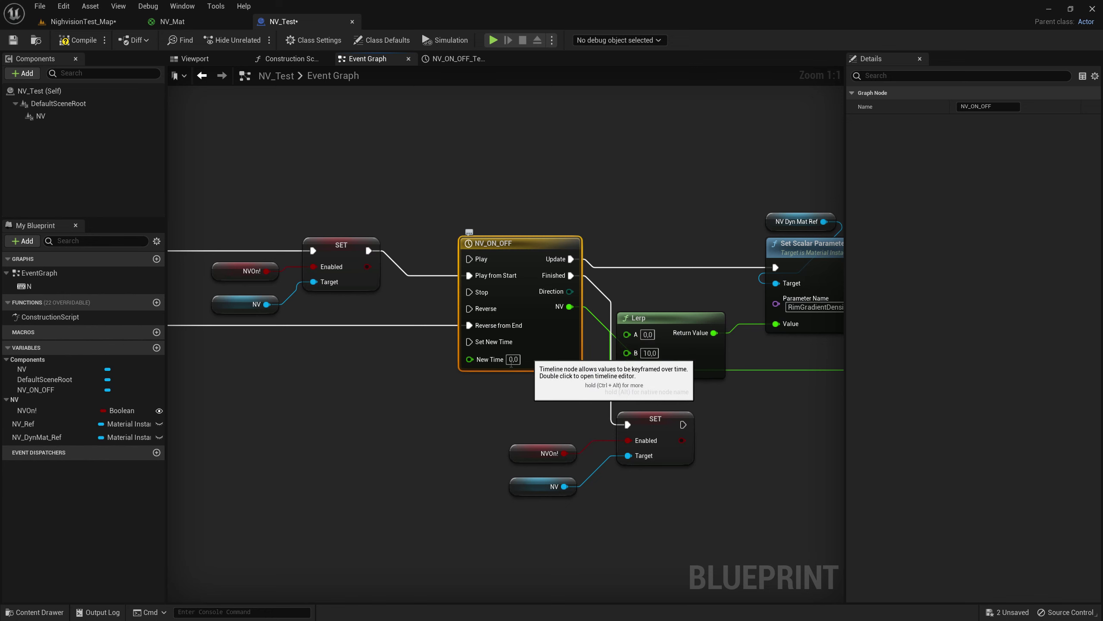
pyautogui.moveTo(563, 333); pyautogui.dragTo(409, 313, button='right')
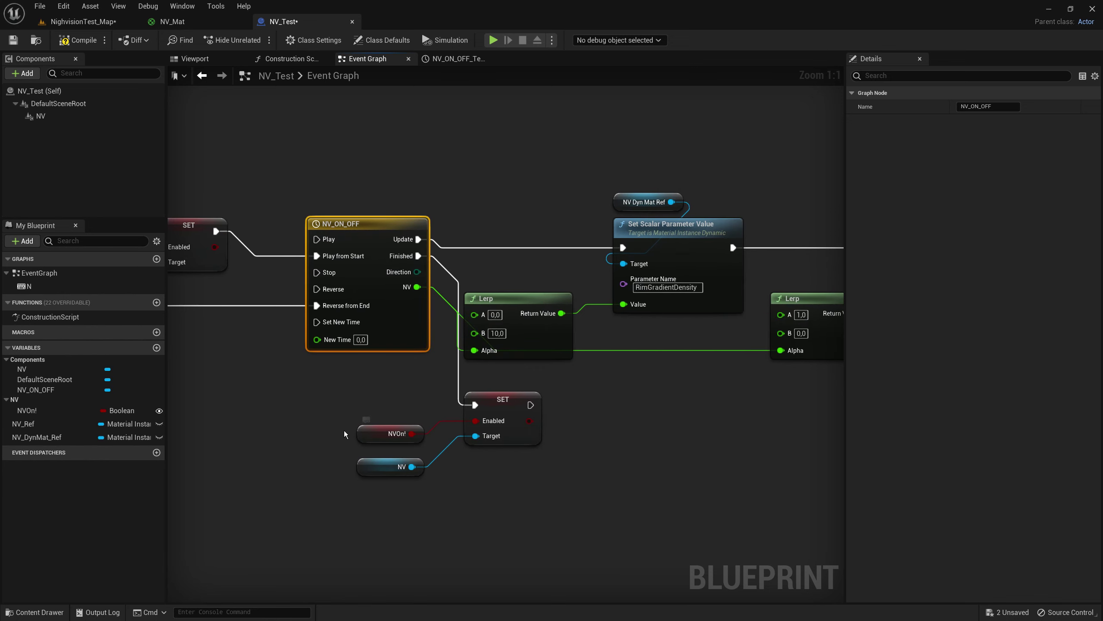
pyautogui.moveTo(434, 482); pyautogui.dragTo(344, 430)
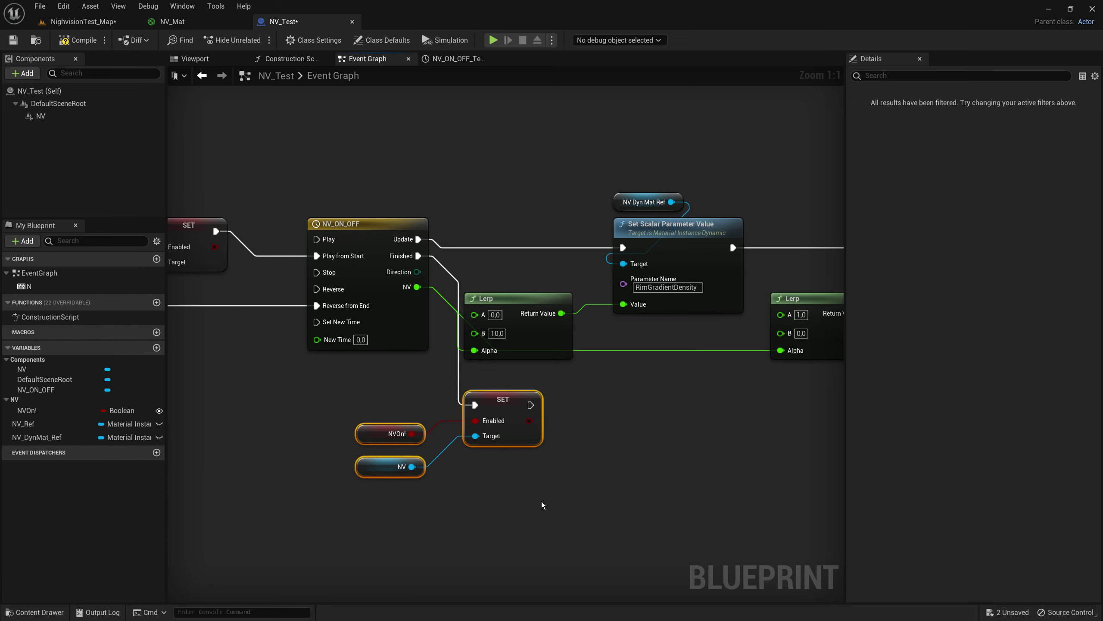
pyautogui.scroll(-6, 525, 488)
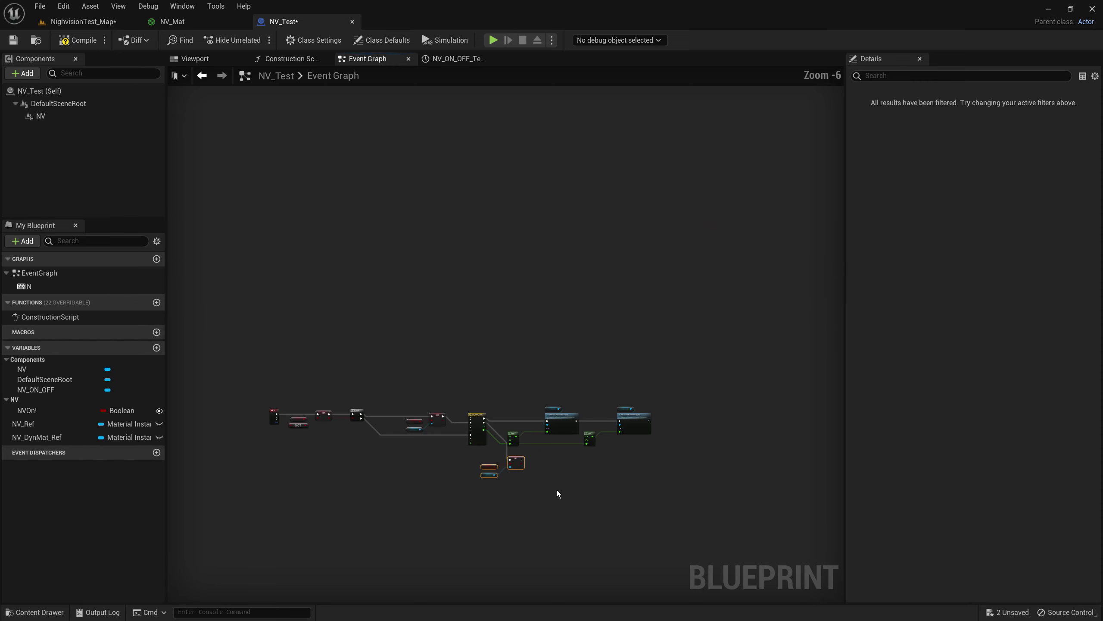
pyautogui.scroll(1, 563, 410)
pyautogui.scroll(1, 461, 414)
pyautogui.moveTo(461, 415); pyautogui.dragTo(398, 394, button='right')
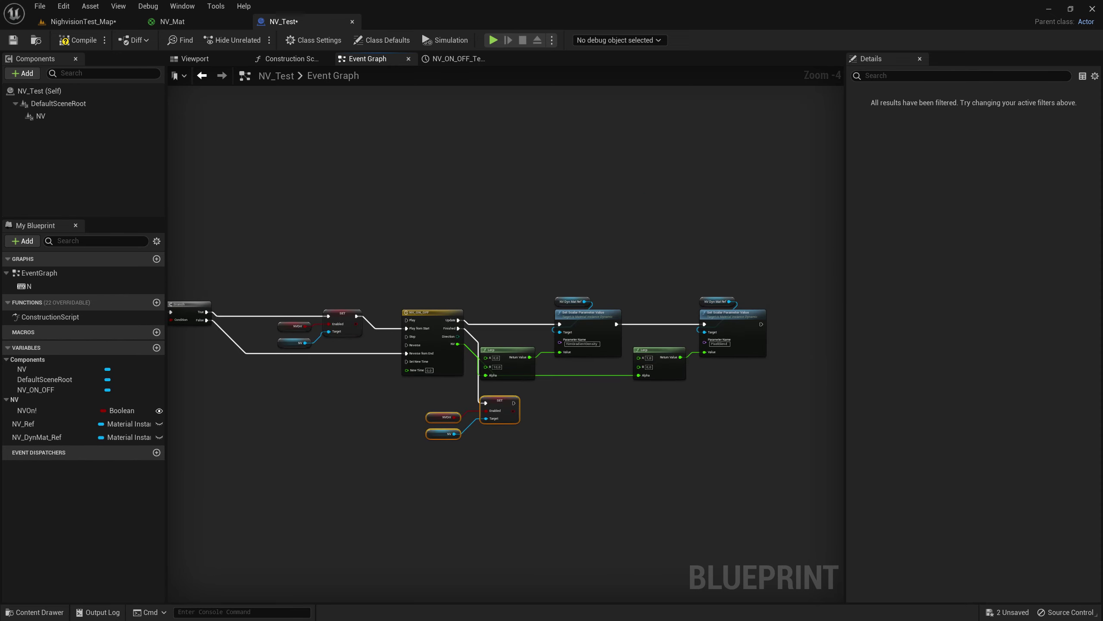
pyautogui.click(734, 434)
pyautogui.moveTo(737, 414); pyautogui.dragTo(651, 427, button='right')
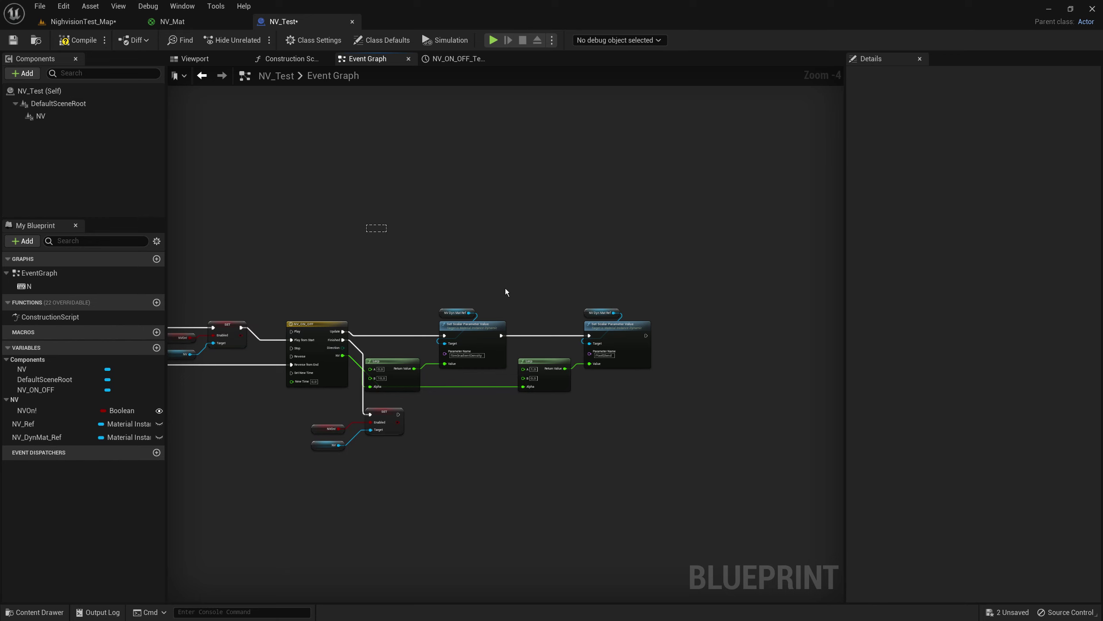
pyautogui.moveTo(506, 292)
pyautogui.mouseDown()
pyautogui.moveTo(668, 369)
pyautogui.moveTo(669, 356)
pyautogui.mouseUp()
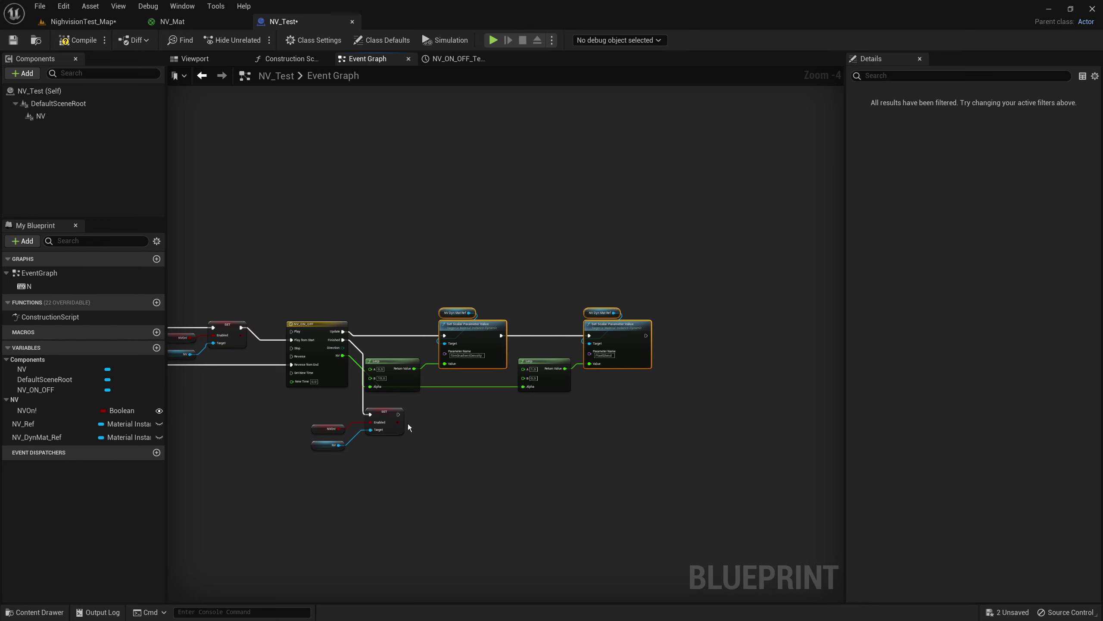
pyautogui.scroll(2, 650, 372)
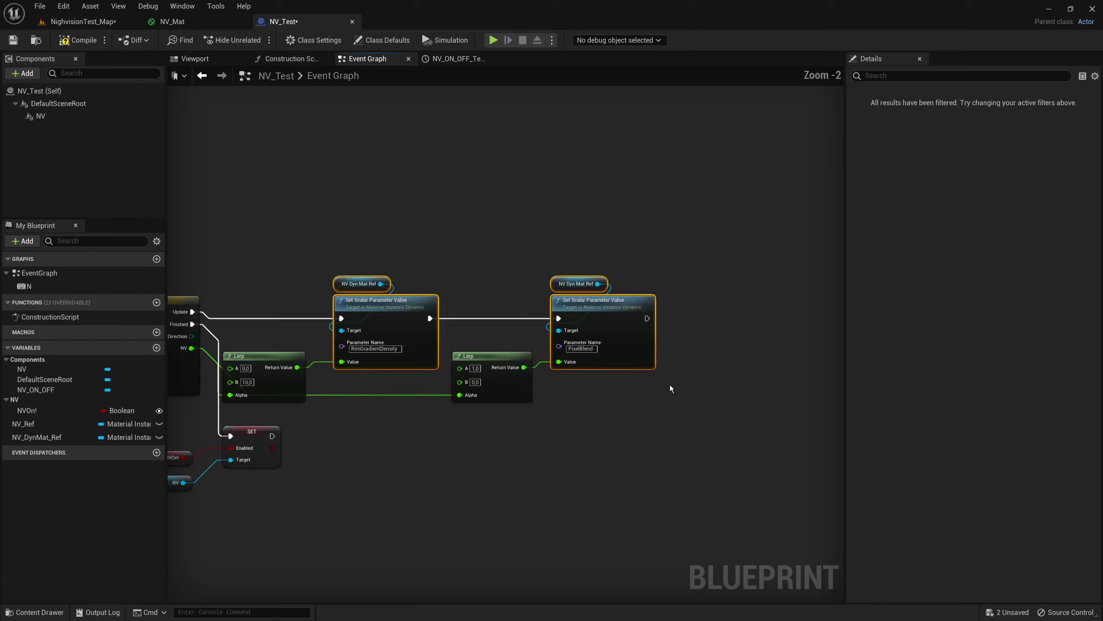
pyautogui.scroll(2, 670, 389)
pyautogui.scroll(-5, 567, 382)
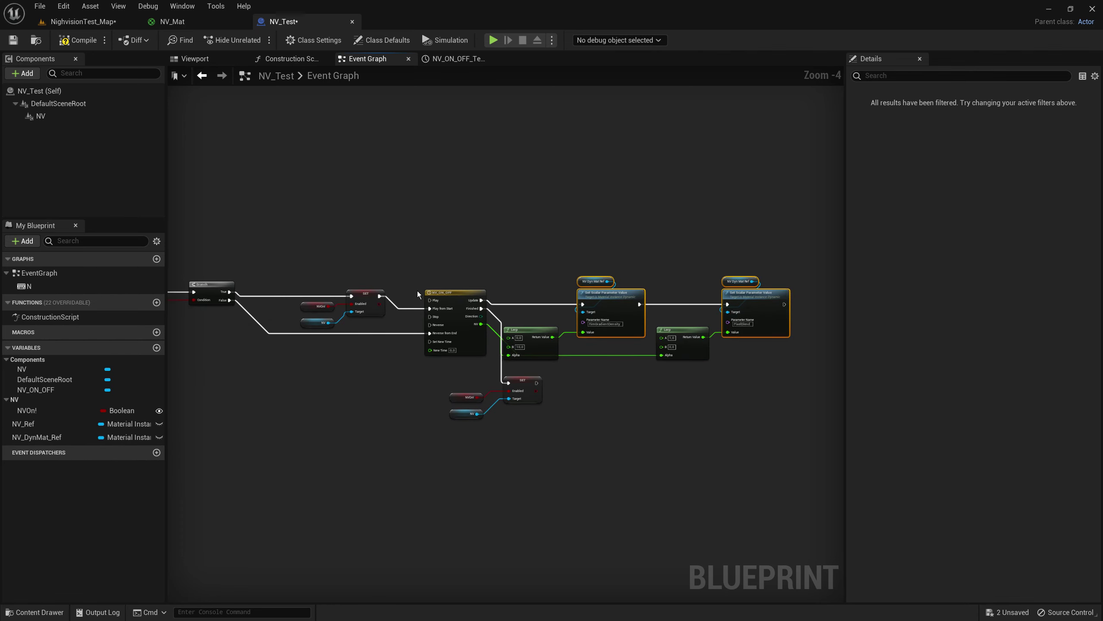
pyautogui.moveTo(726, 429); pyautogui.dragTo(663, 464, button='right')
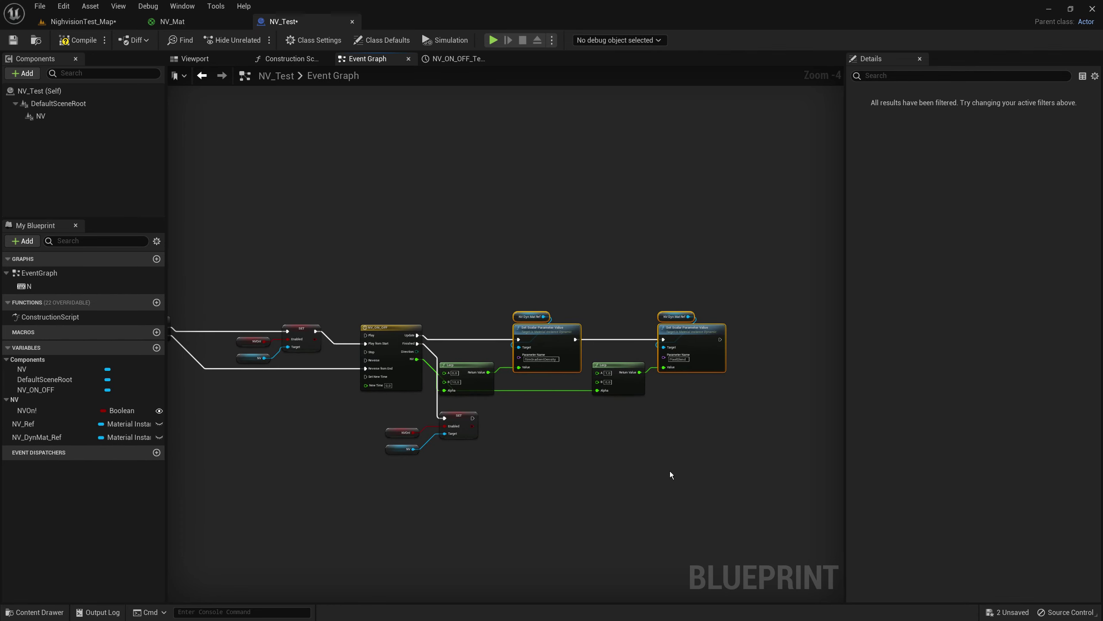
pyautogui.moveTo(256, 433); pyautogui.dragTo(450, 434, button='right')
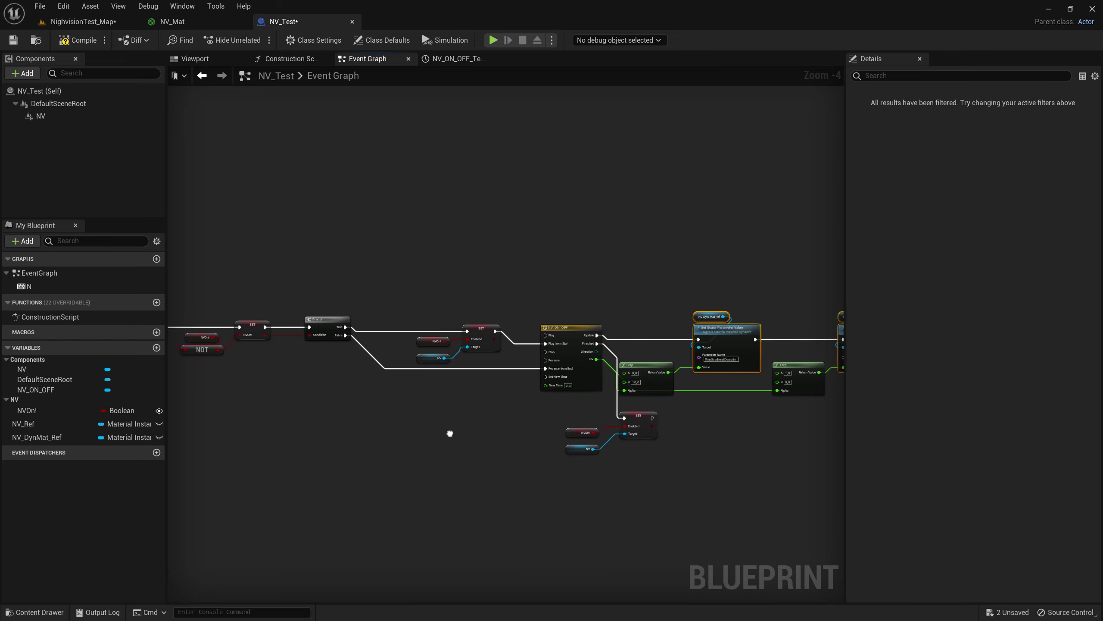
pyautogui.scroll(-1, 409, 407)
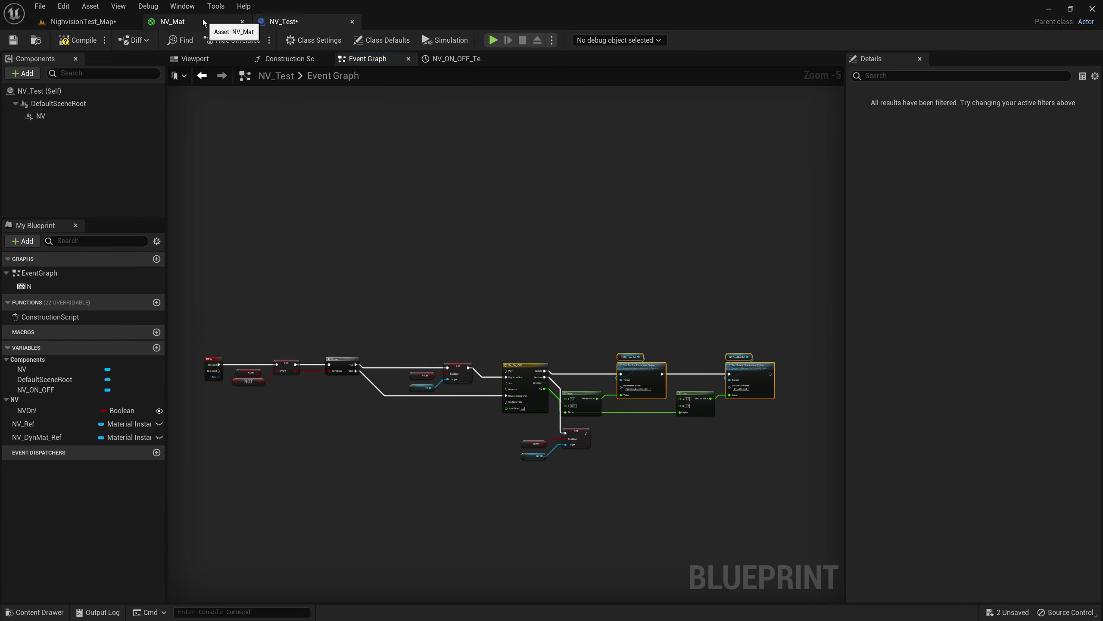
# Start a Play In Editor session in NighvisionTest_Map to test the night vision.
pyautogui.click(189, 22)
pyautogui.click(98, 21)
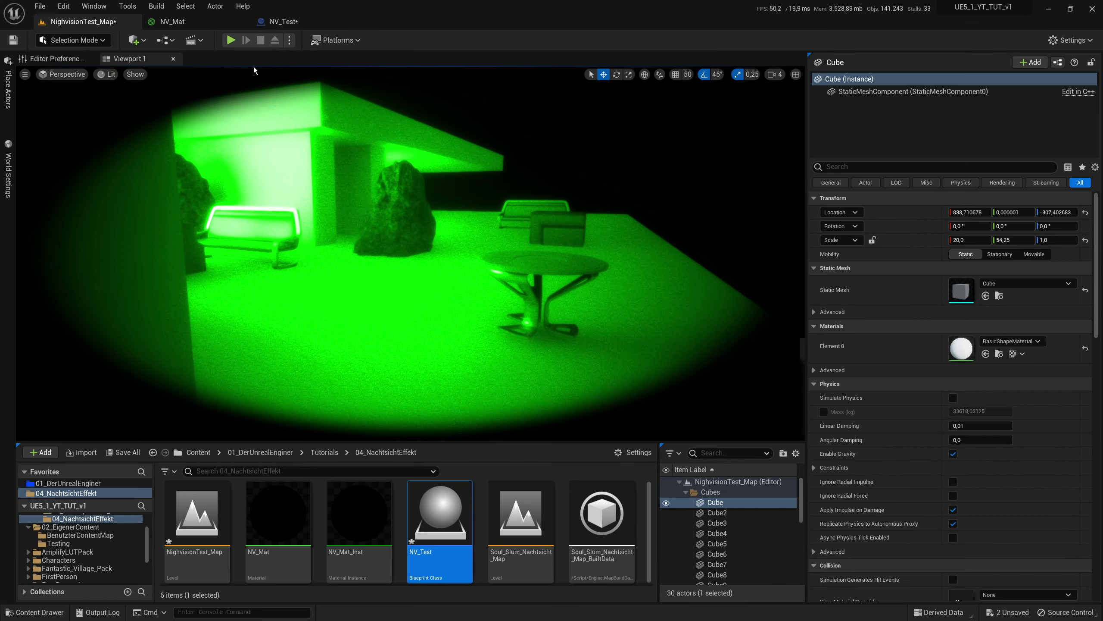
pyautogui.click(273, 20)
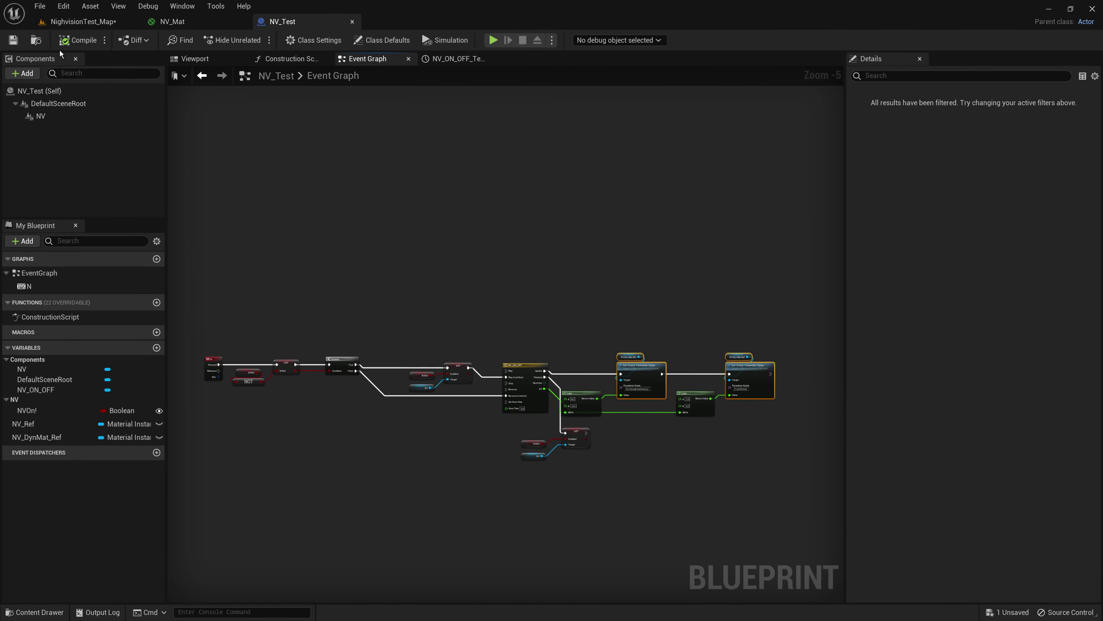
pyautogui.click(200, 19)
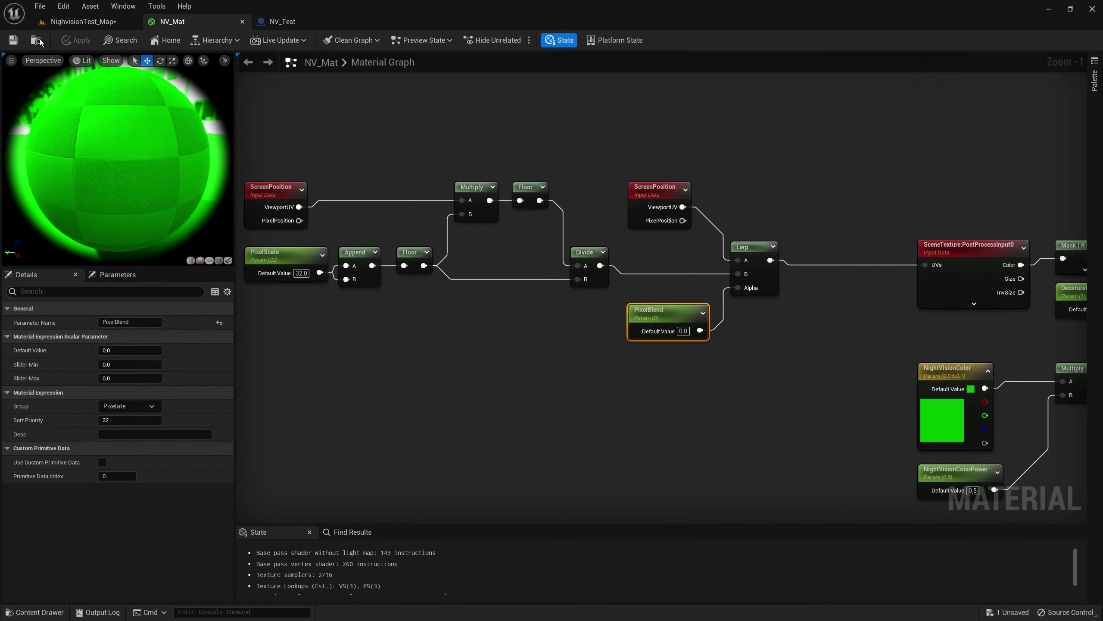
pyautogui.click(90, 24)
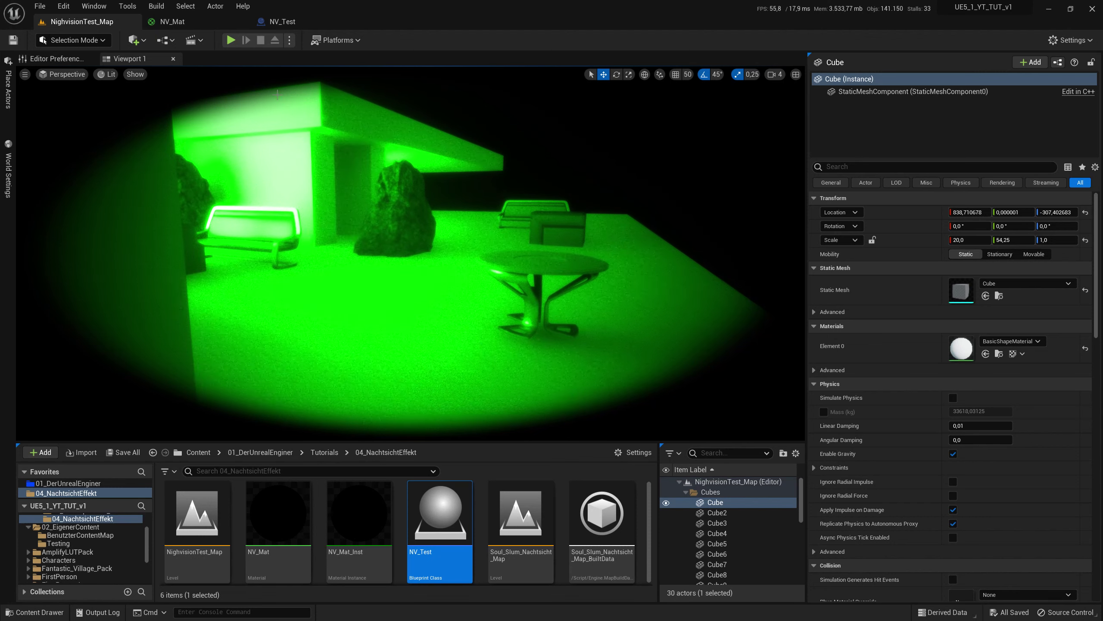
pyautogui.click(232, 40)
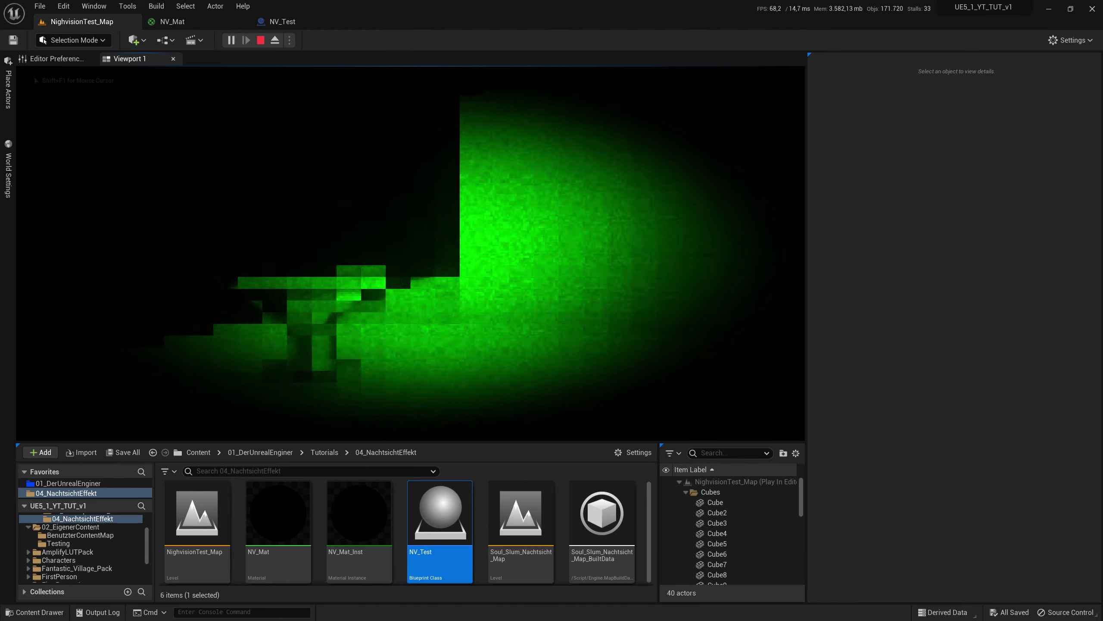
# Toggle night vision off and on eight times with N, then stop Play In Editor with Esc.
pyautogui.press('n')
pyautogui.press('n')
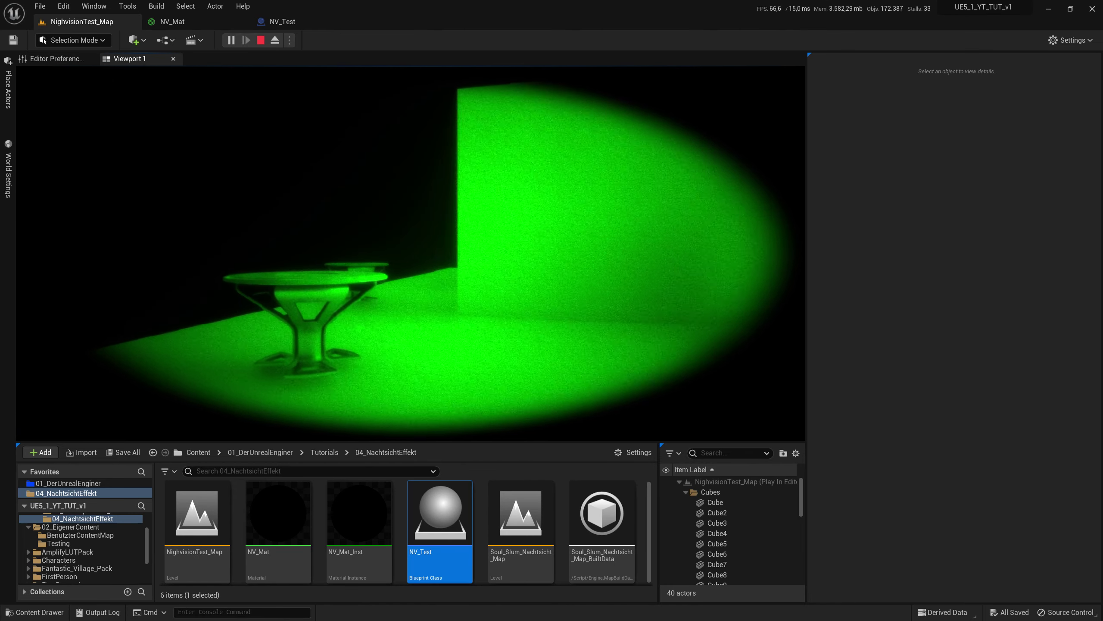
pyautogui.press('n')
pyautogui.press('n')
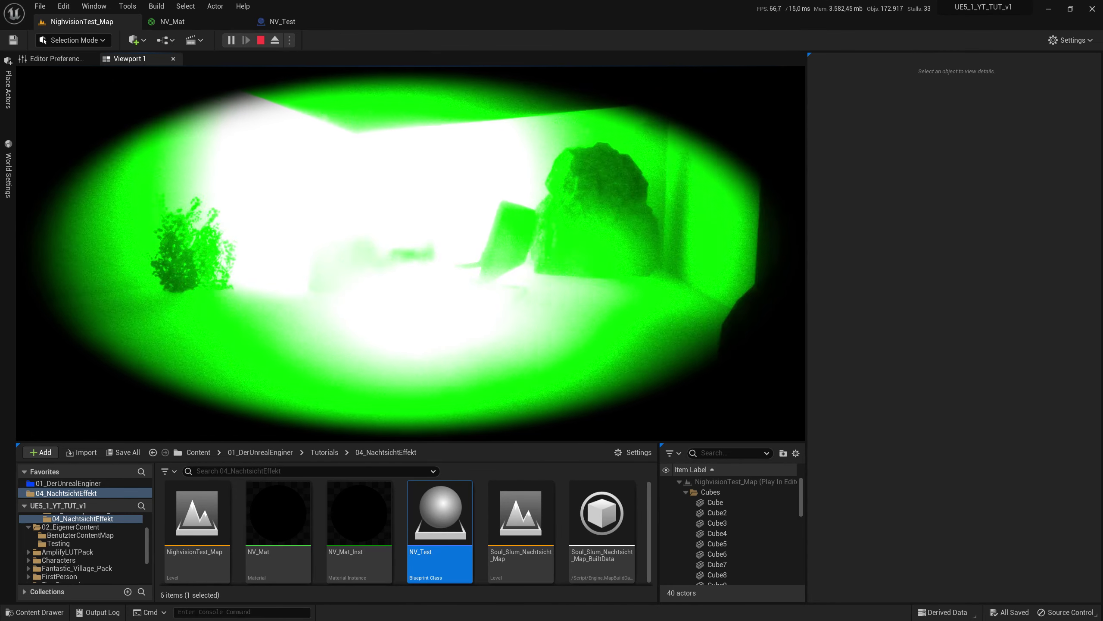
pyautogui.press('n')
pyautogui.press('n')
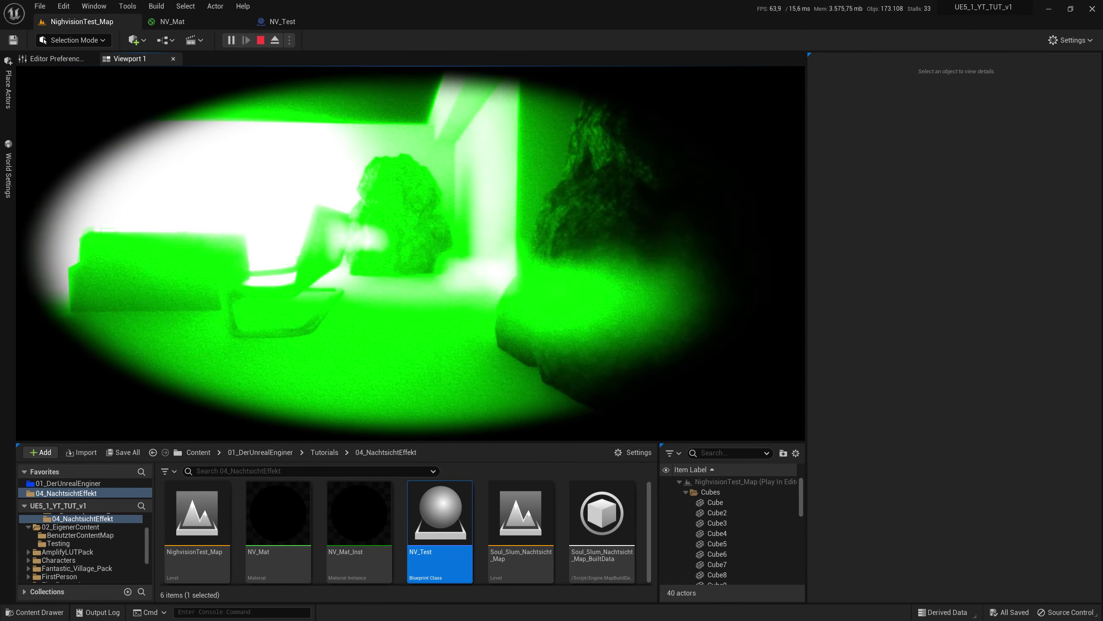
pyautogui.press('n')
pyautogui.press('n')
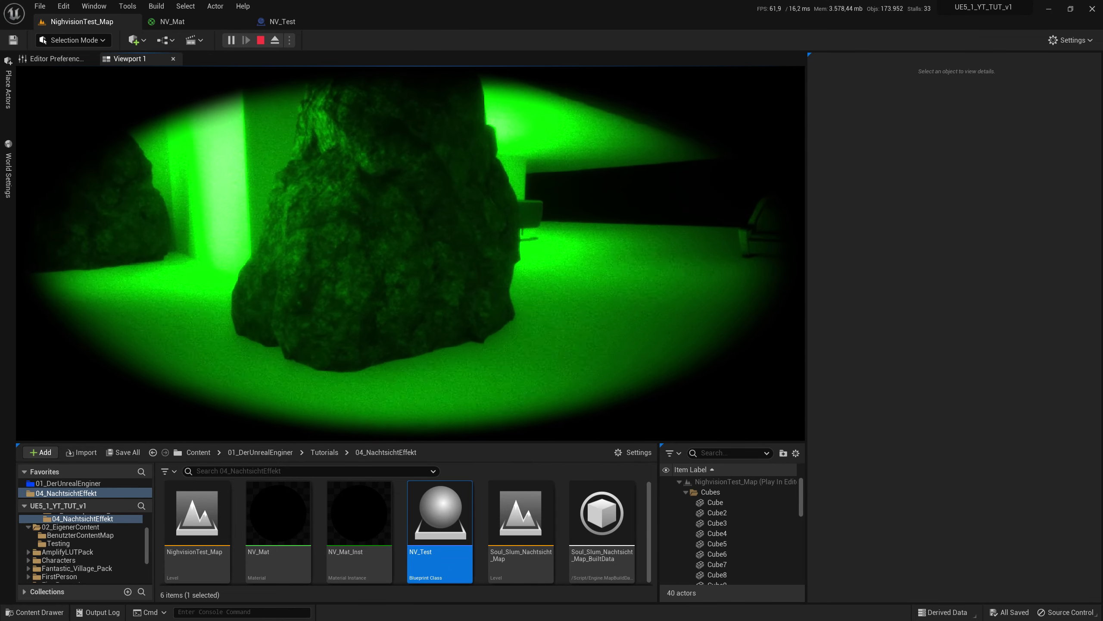
pyautogui.press('n')
pyautogui.press('n')
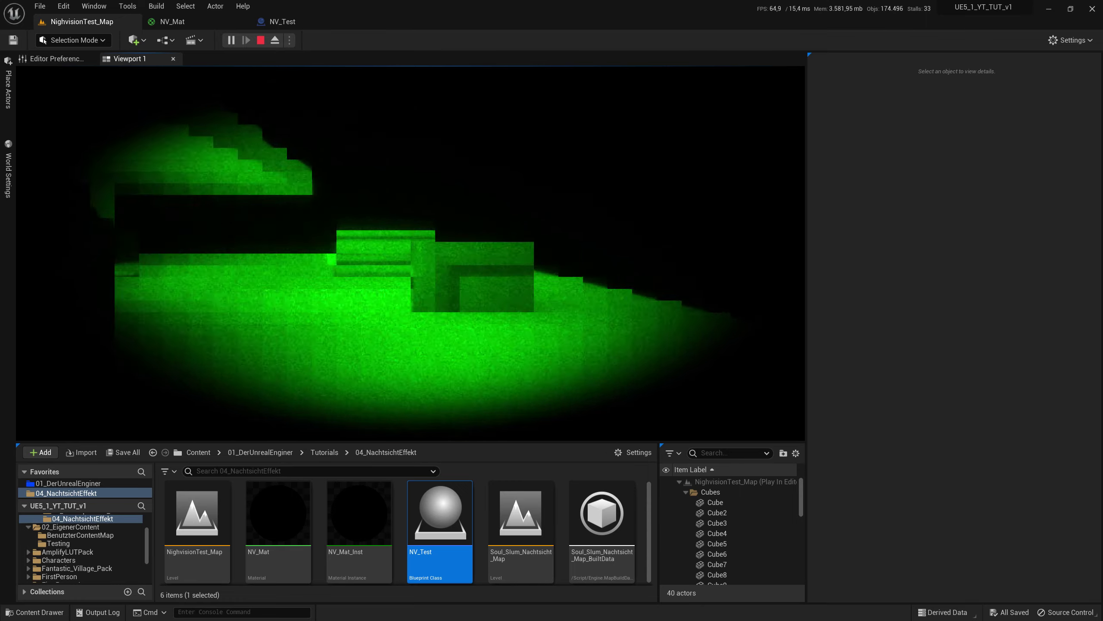
pyautogui.press('n')
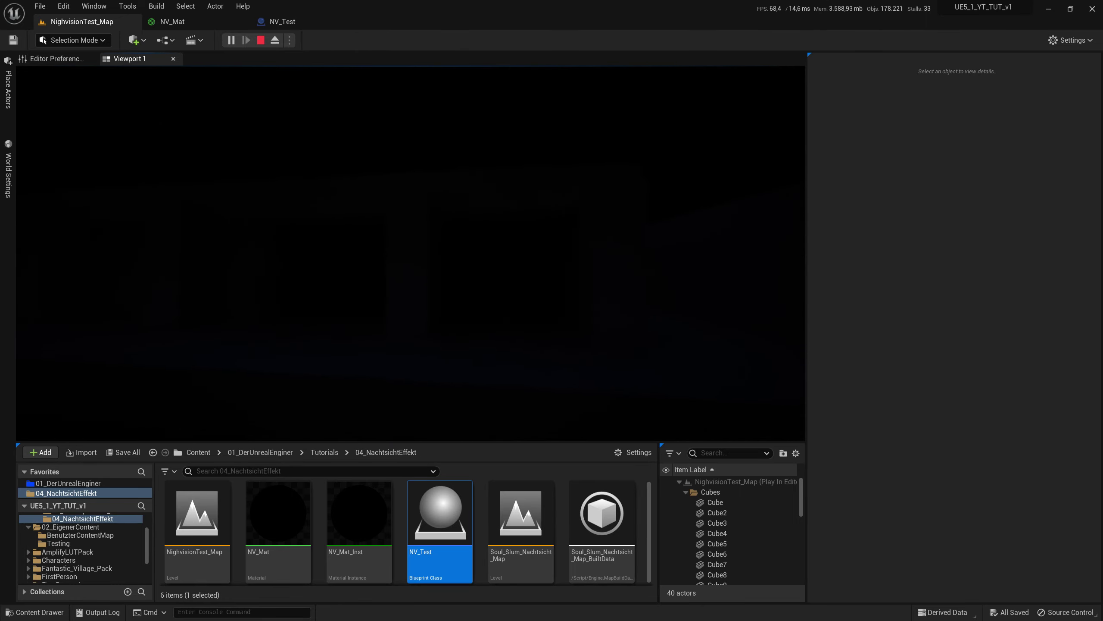
pyautogui.press('n')
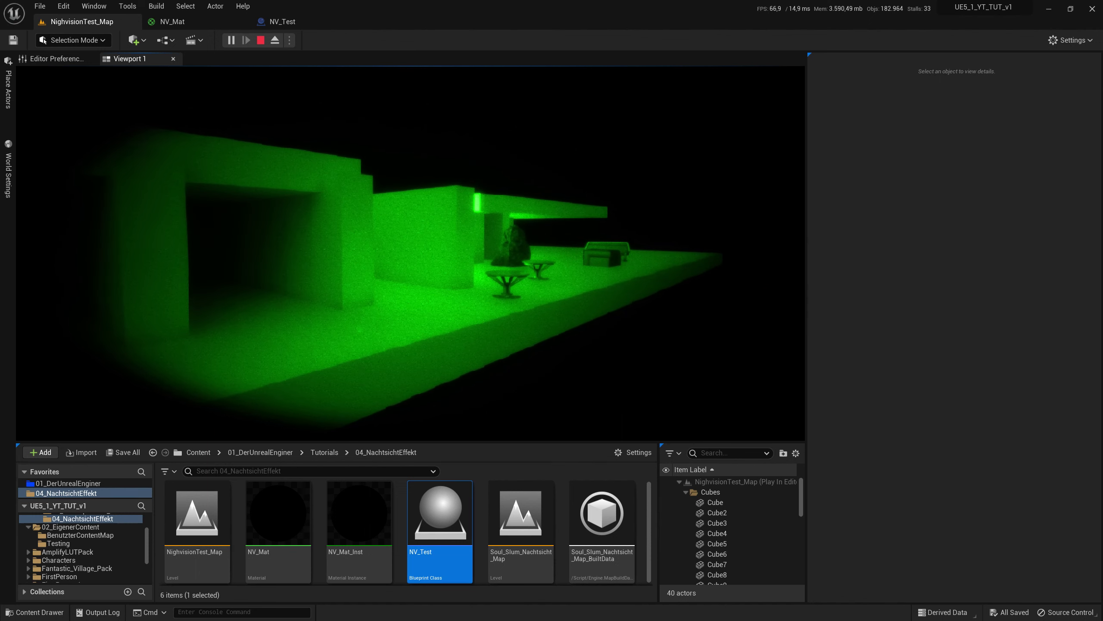
pyautogui.press('n')
pyautogui.press('n')
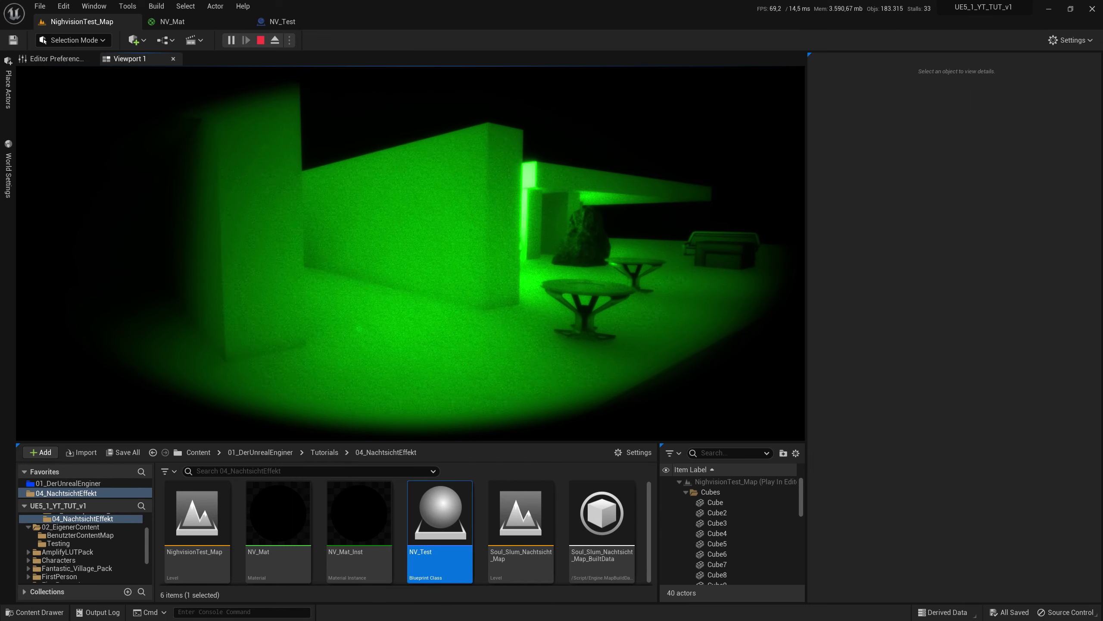
pyautogui.press('Escape')
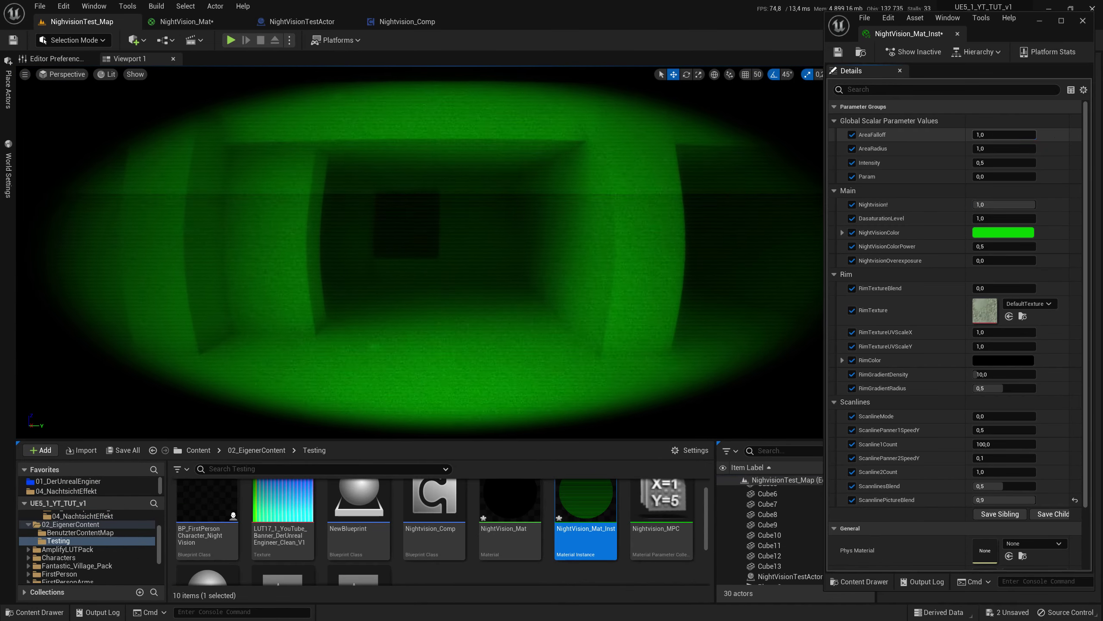
# Lower NightVision_Mat_Inst's AreaFalloff to about -0.31, then clear the Cube selection.
pyautogui.moveTo(1018, 134); pyautogui.dragTo(991, 134)
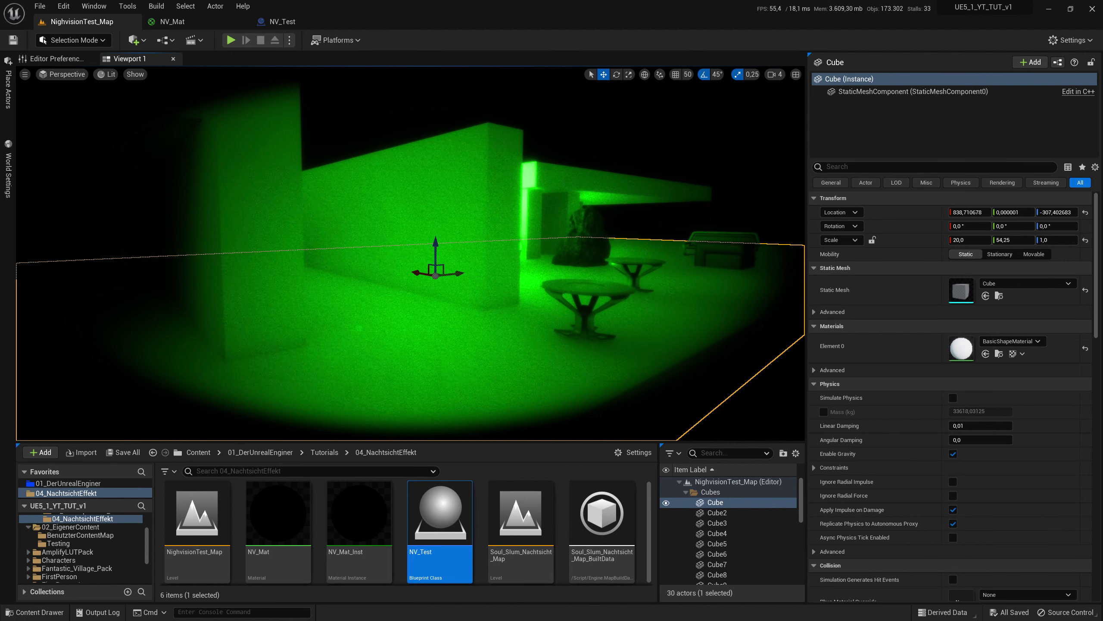
pyautogui.press('Escape')
pyautogui.moveTo(411, 252); pyautogui.dragTo(391, 257, button='right')
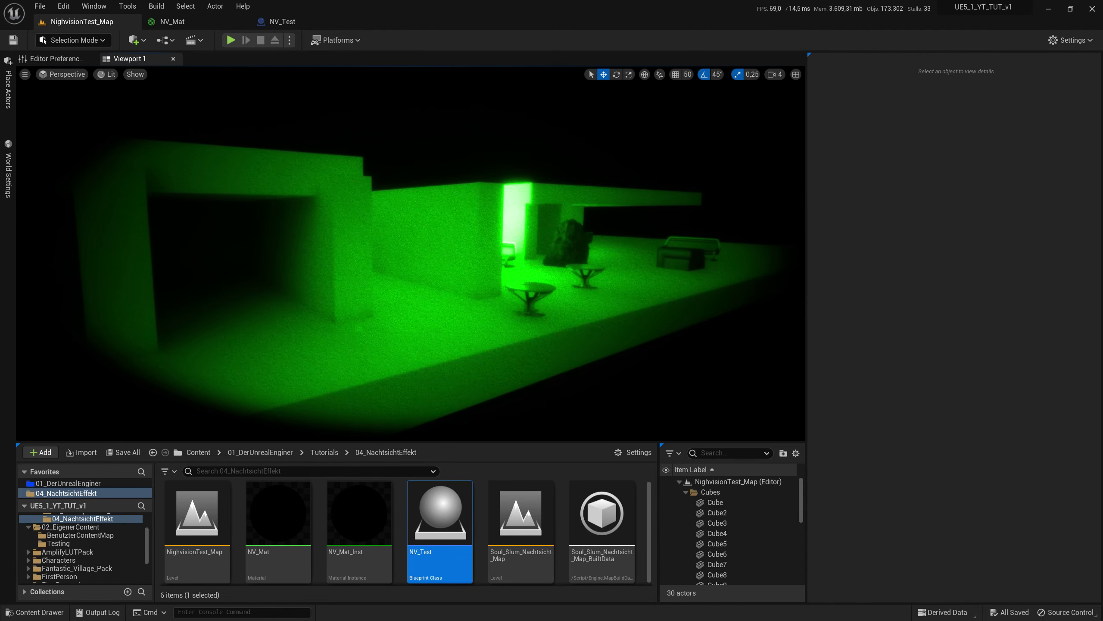
pyautogui.scroll(3, 570, 222)
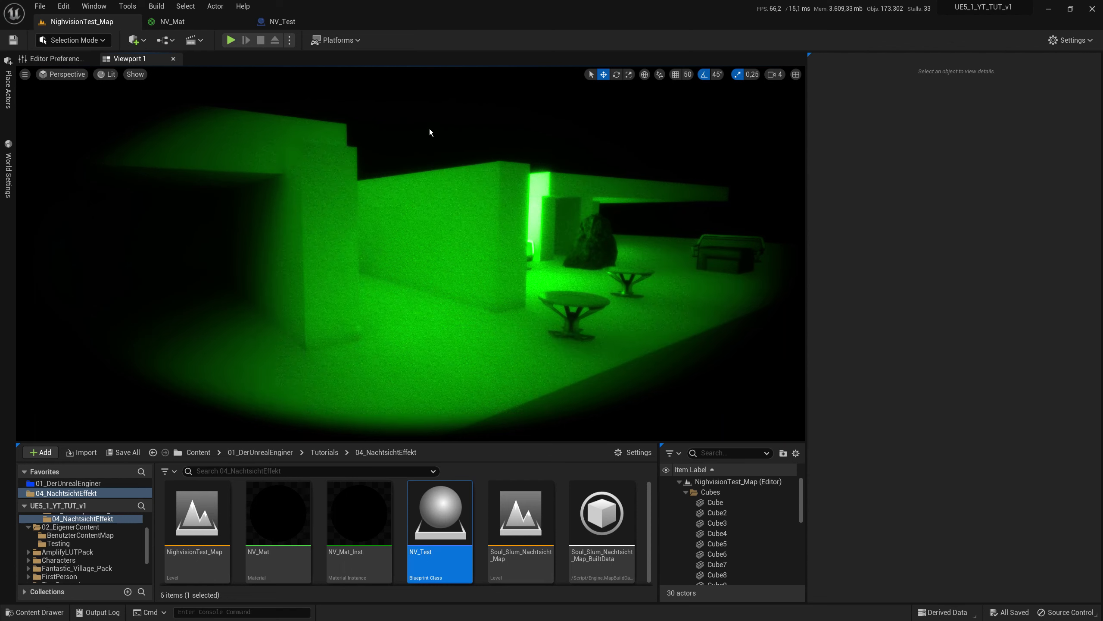
pyautogui.press('Down')
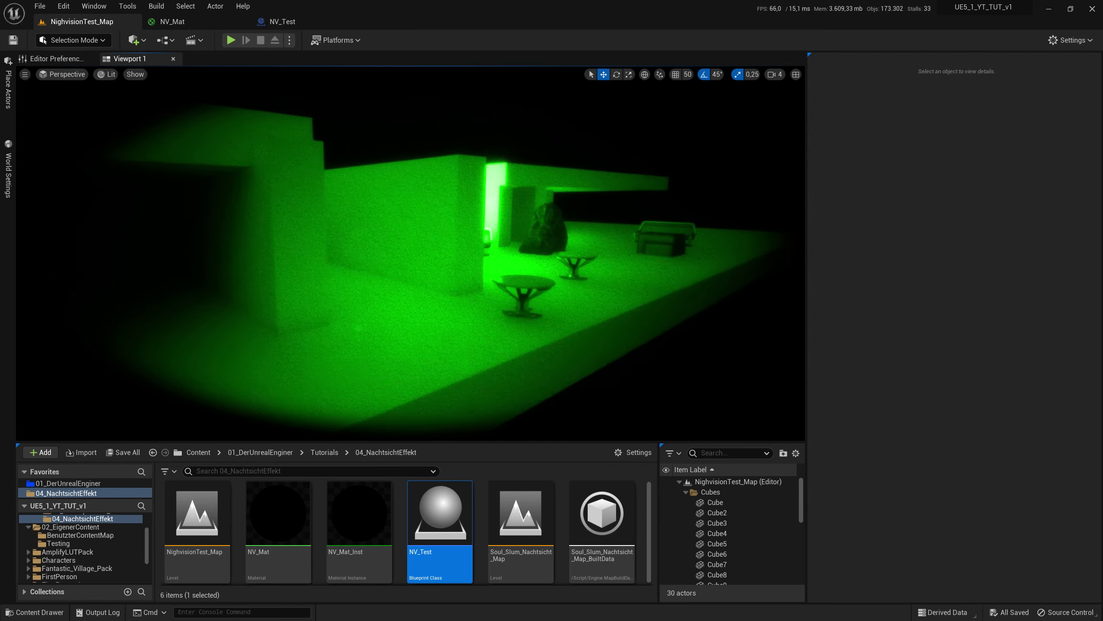
pyautogui.moveTo(584, 223); pyautogui.dragTo(578, 217, button='right')
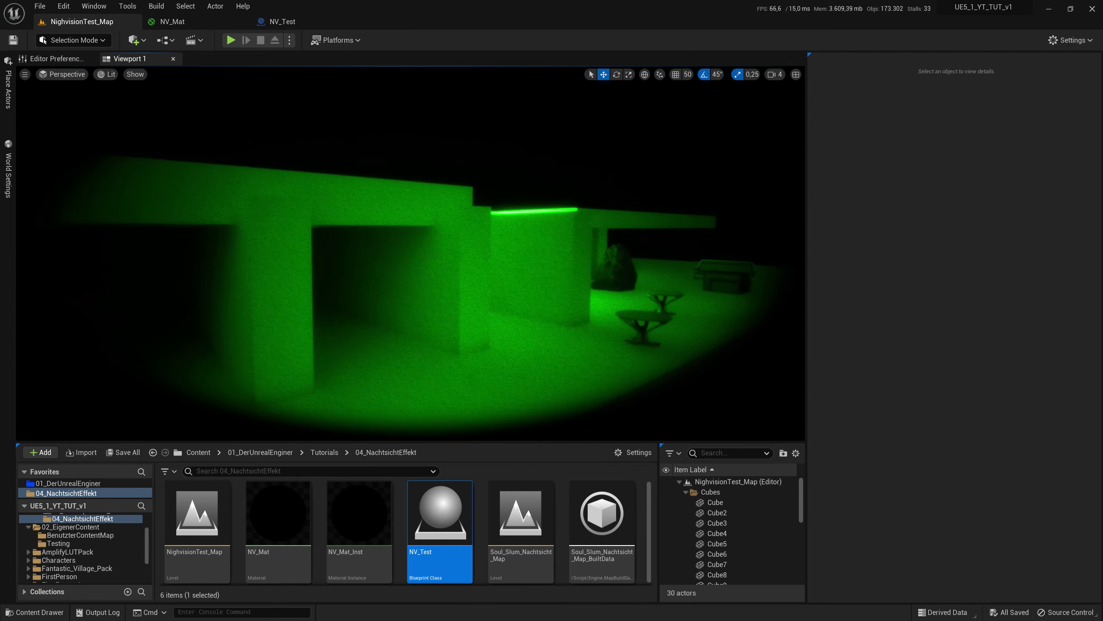
pyautogui.press('Up')
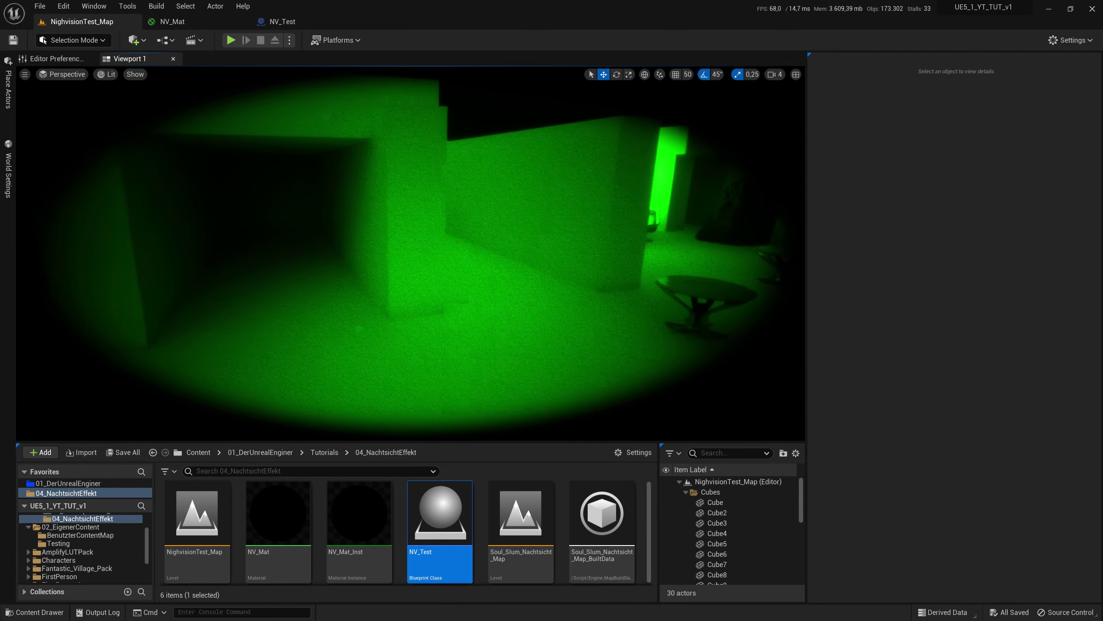
pyautogui.press('Up')
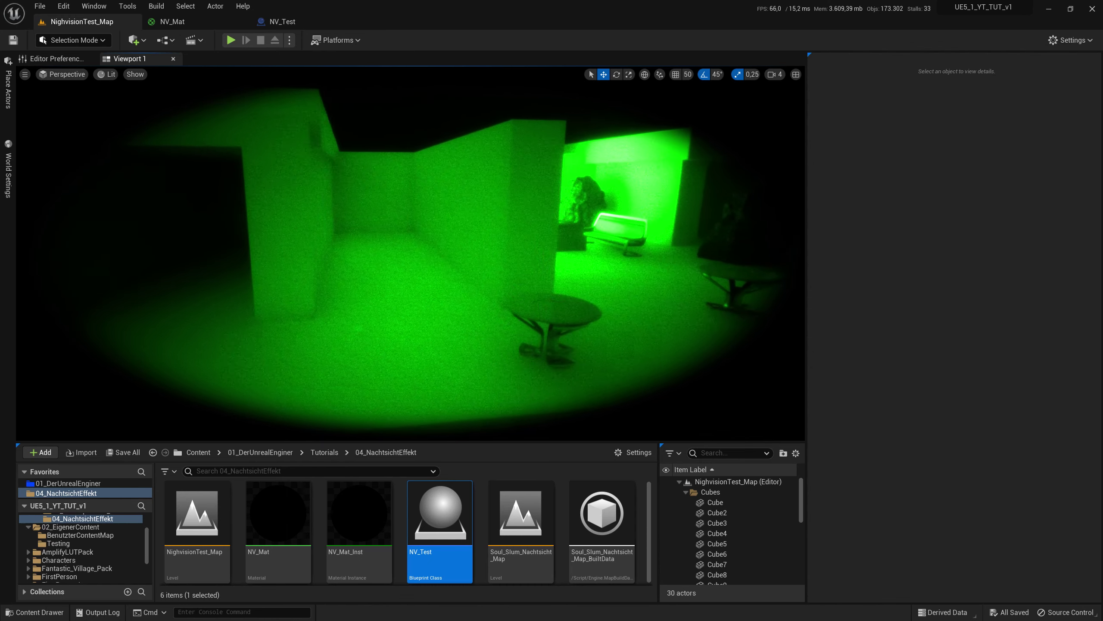
pyautogui.press('Up')
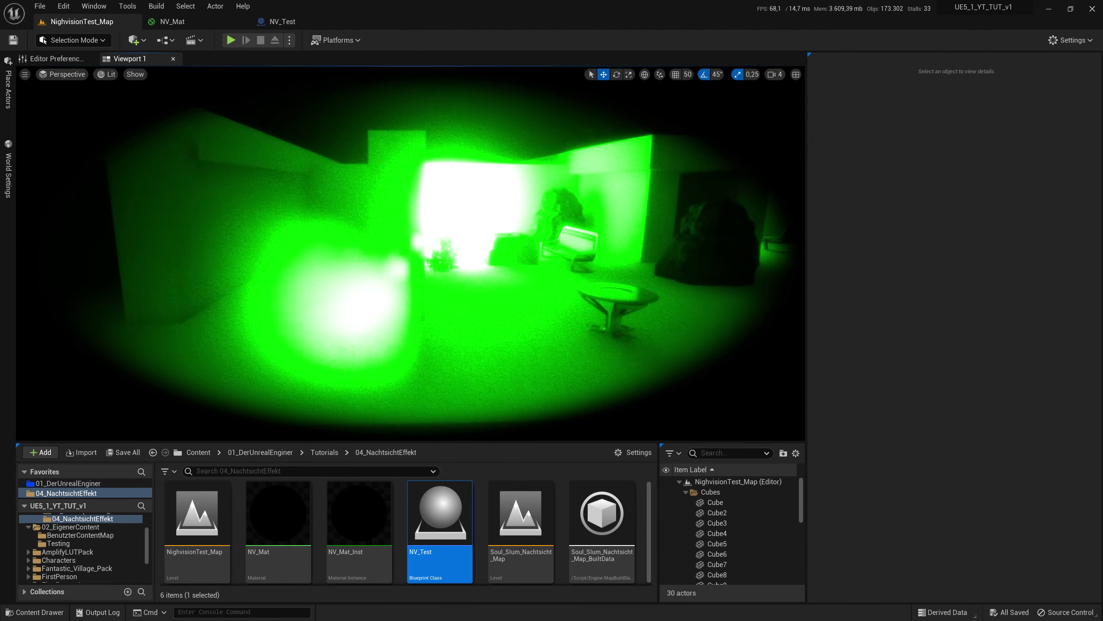
pyautogui.press('Up')
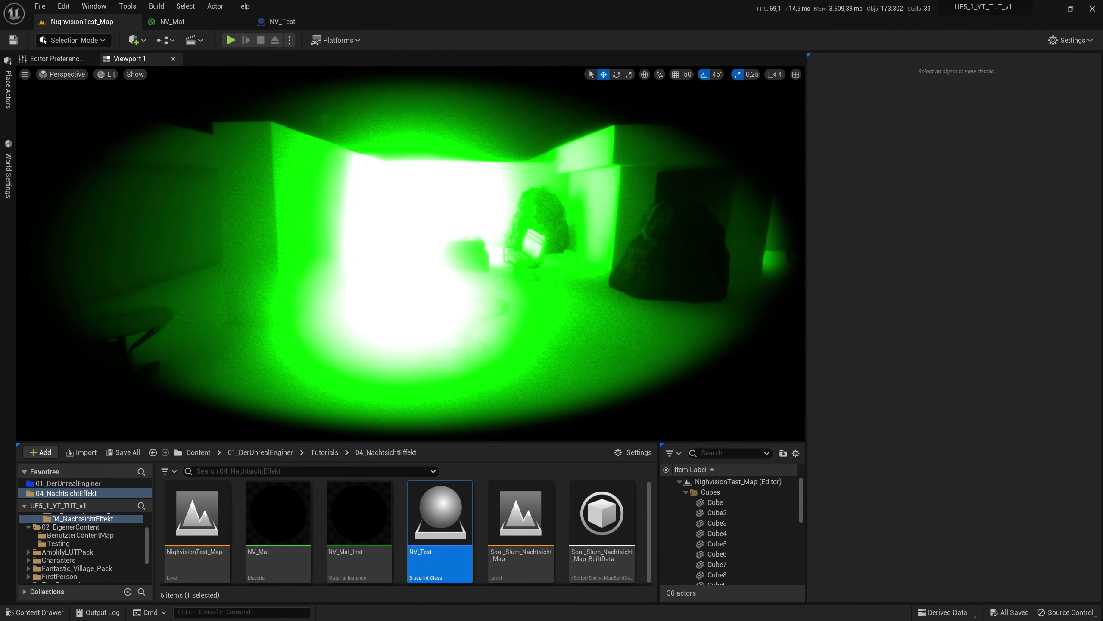
pyautogui.press('Up')
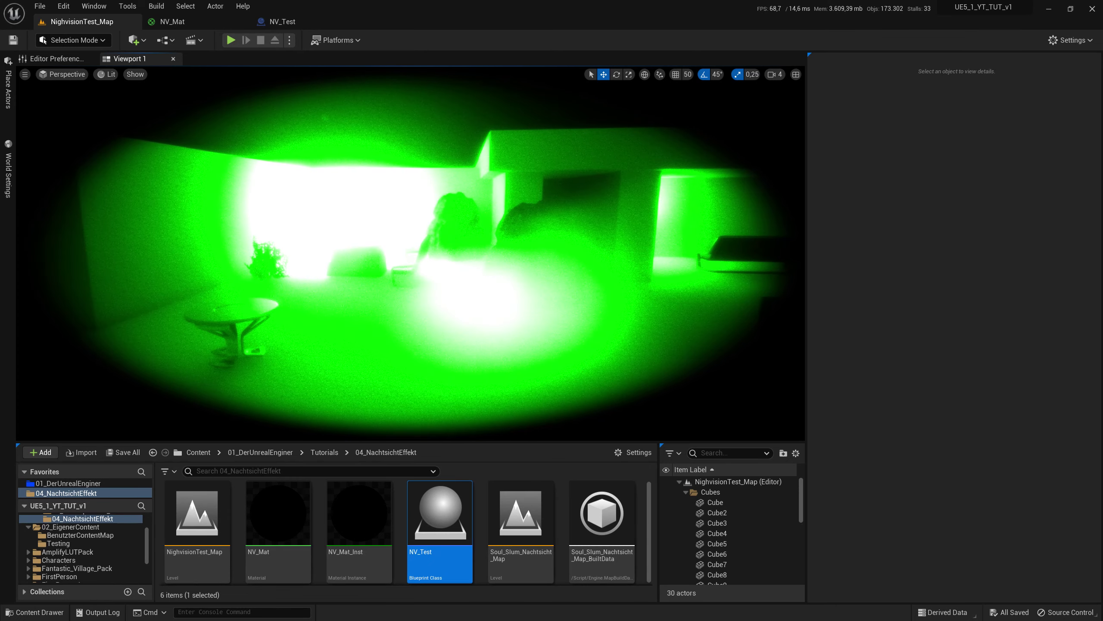
pyautogui.press('Up')
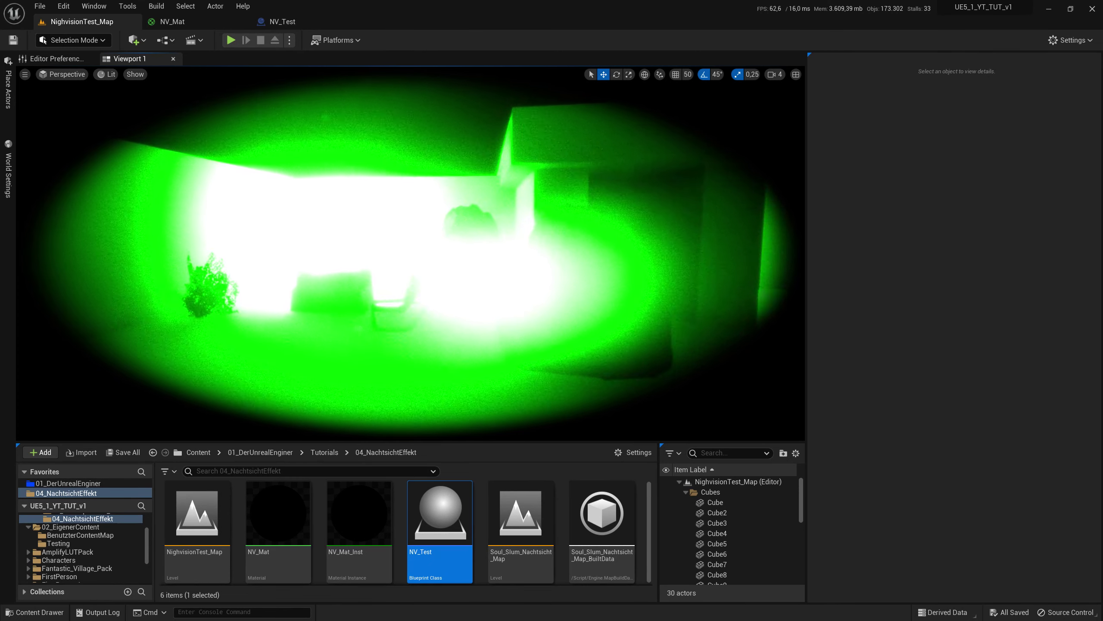
pyautogui.press('Up')
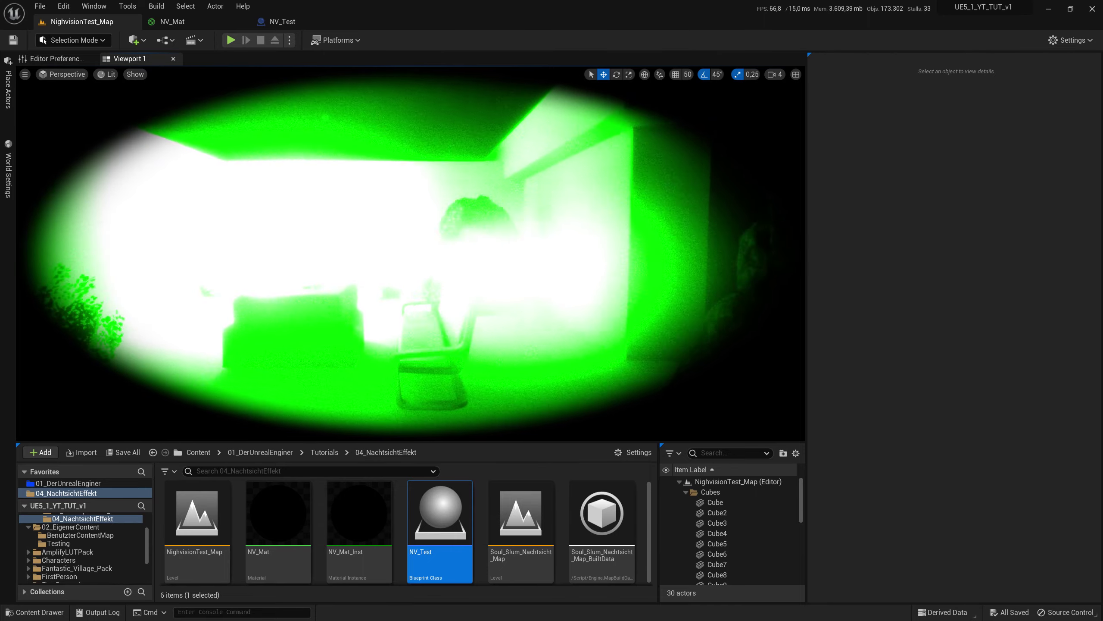